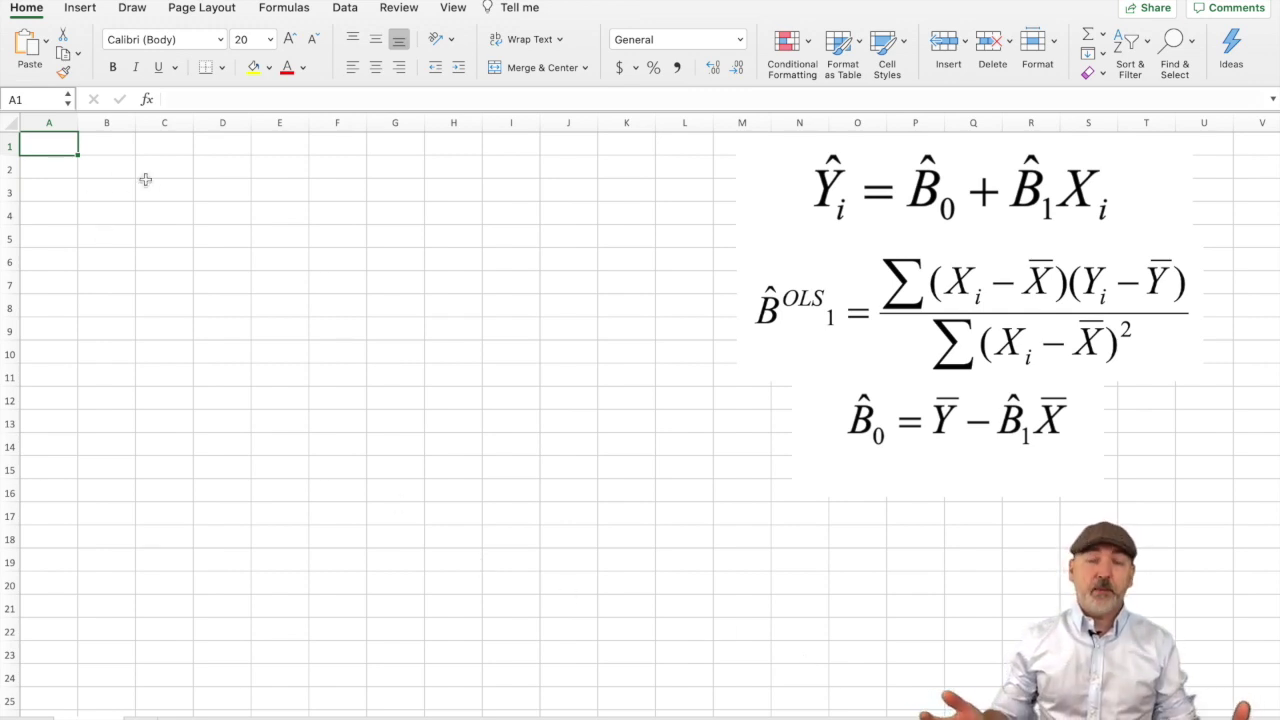
# Label column A "obs" in A1 and enter 1 as the first observation number in A2
pyautogui.write('obs')
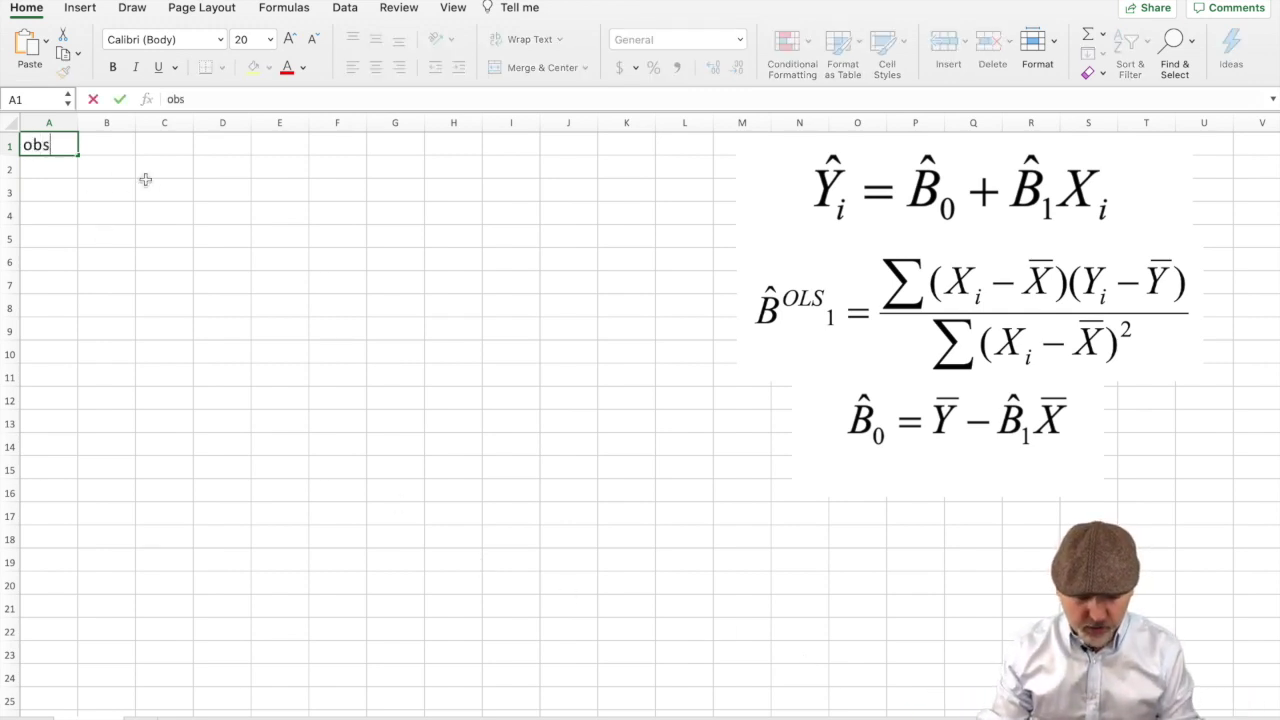
pyautogui.press('Return')
pyautogui.write('1')
pyautogui.press('Return')
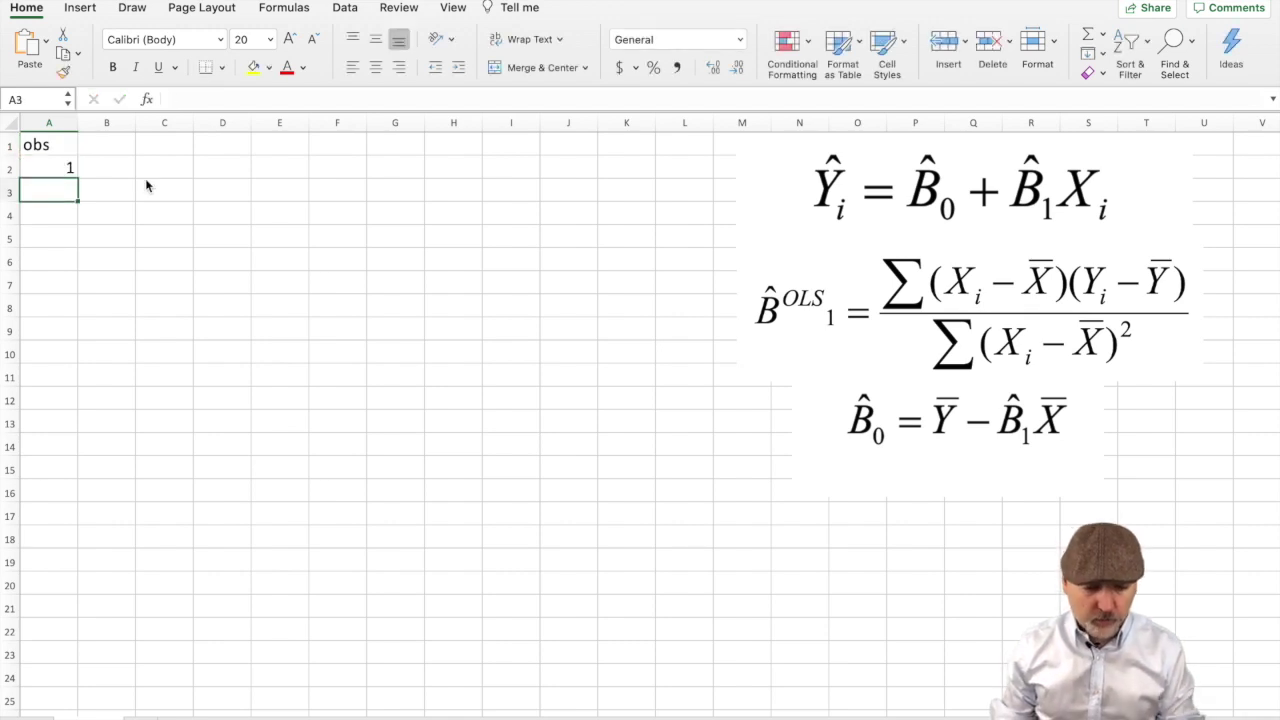
# Number the remaining observations by entering =A2+1 in A3 and filling it down to A11
pyautogui.write('=')
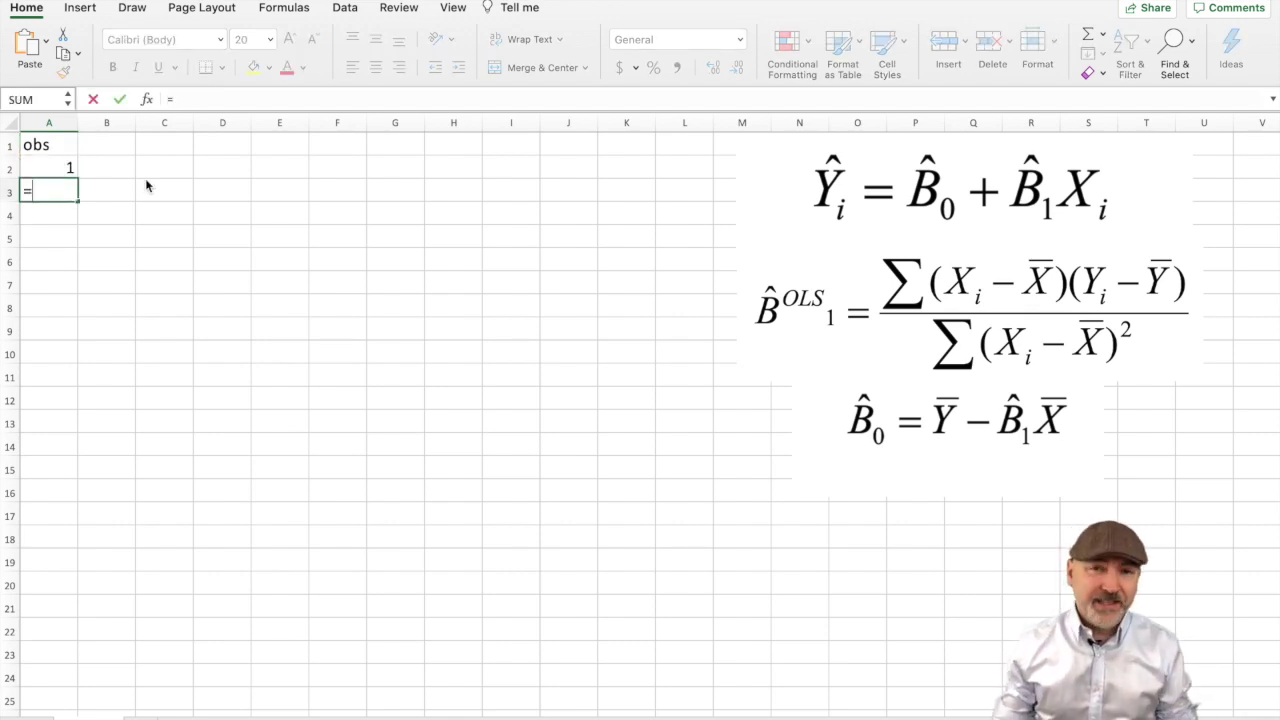
pyautogui.click(49, 166)
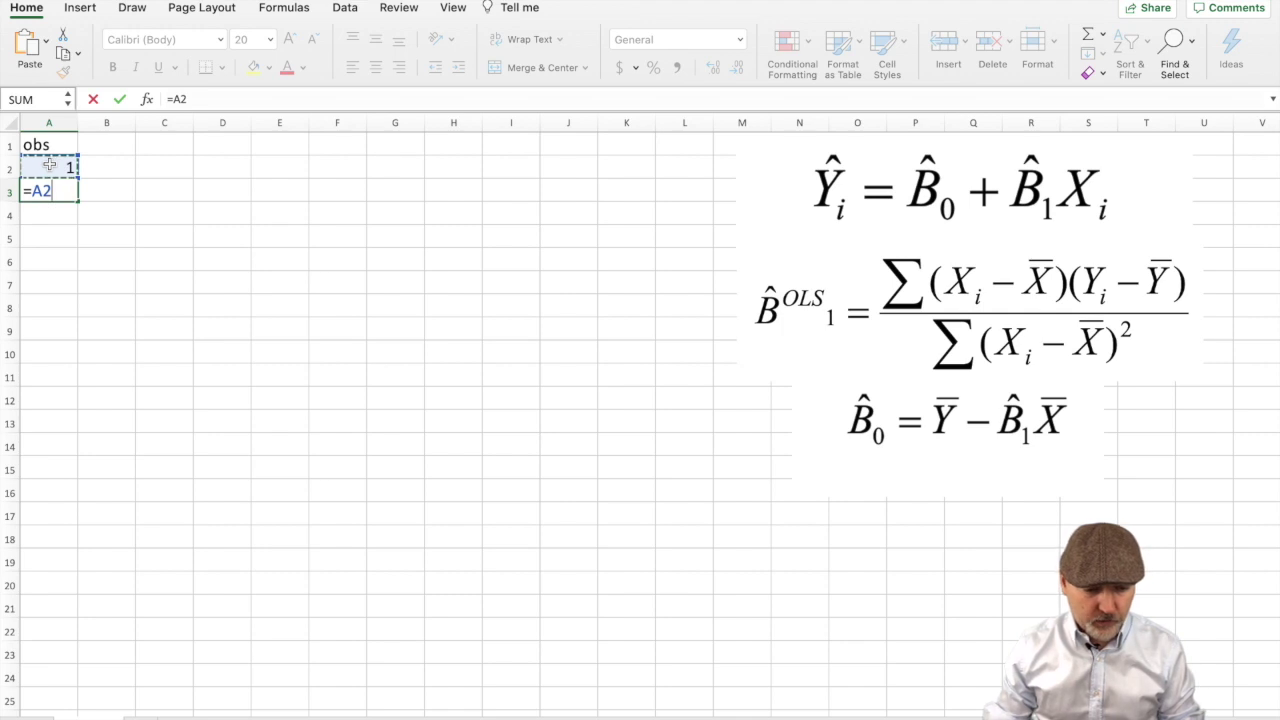
pyautogui.write('+1')
pyautogui.press('Return')
pyautogui.click(66, 192)
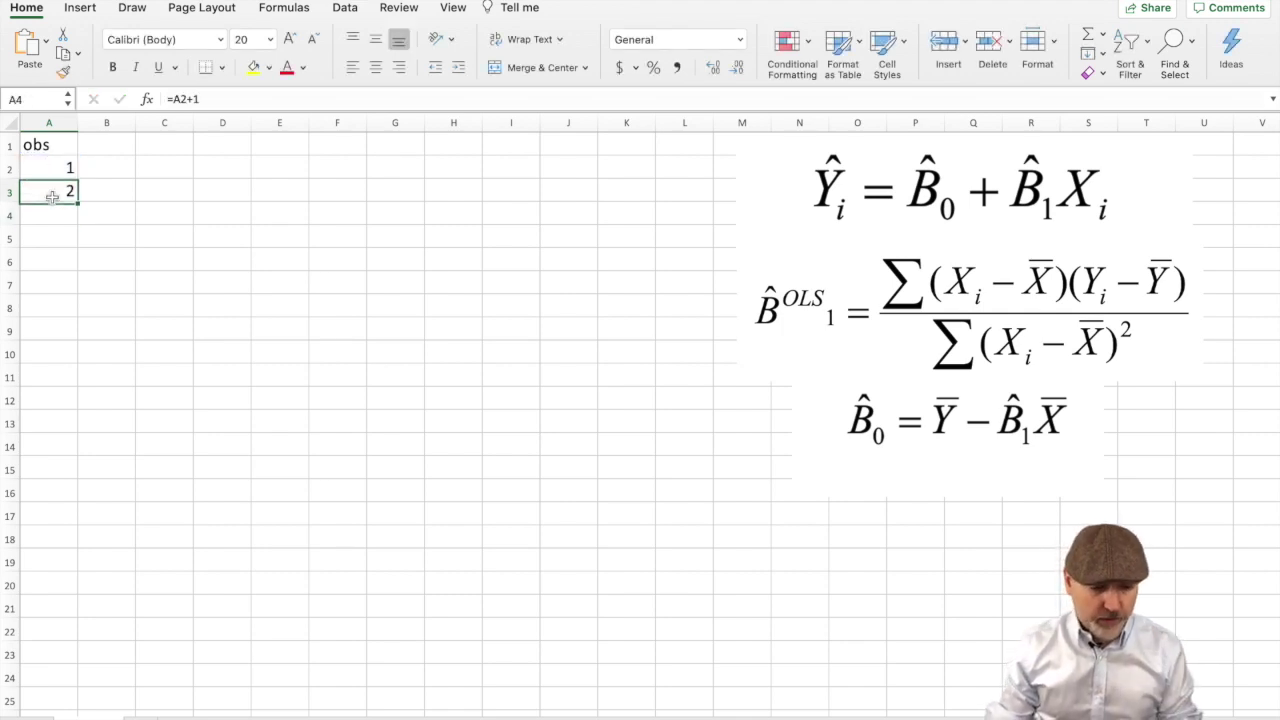
pyautogui.moveTo(76, 201); pyautogui.dragTo(74, 378)
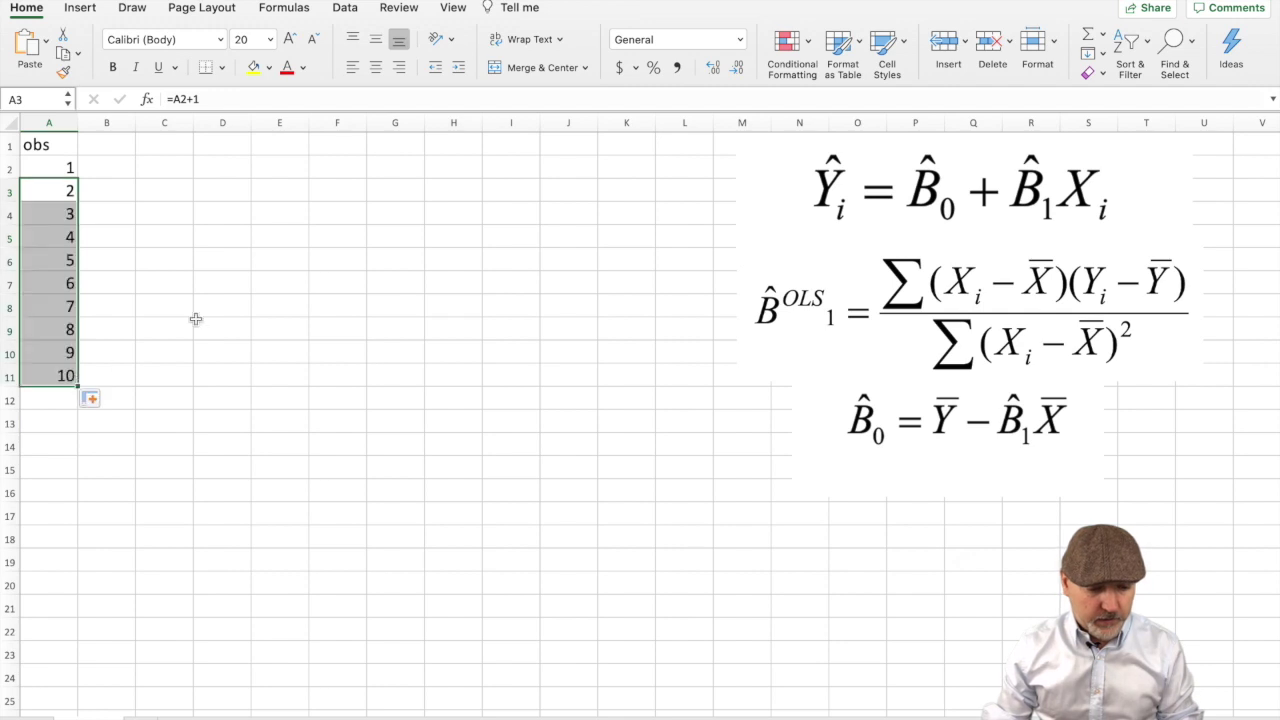
# Add the column headers Y in B1 and X in C1
pyautogui.click(123, 145)
pyautogui.write('Y')
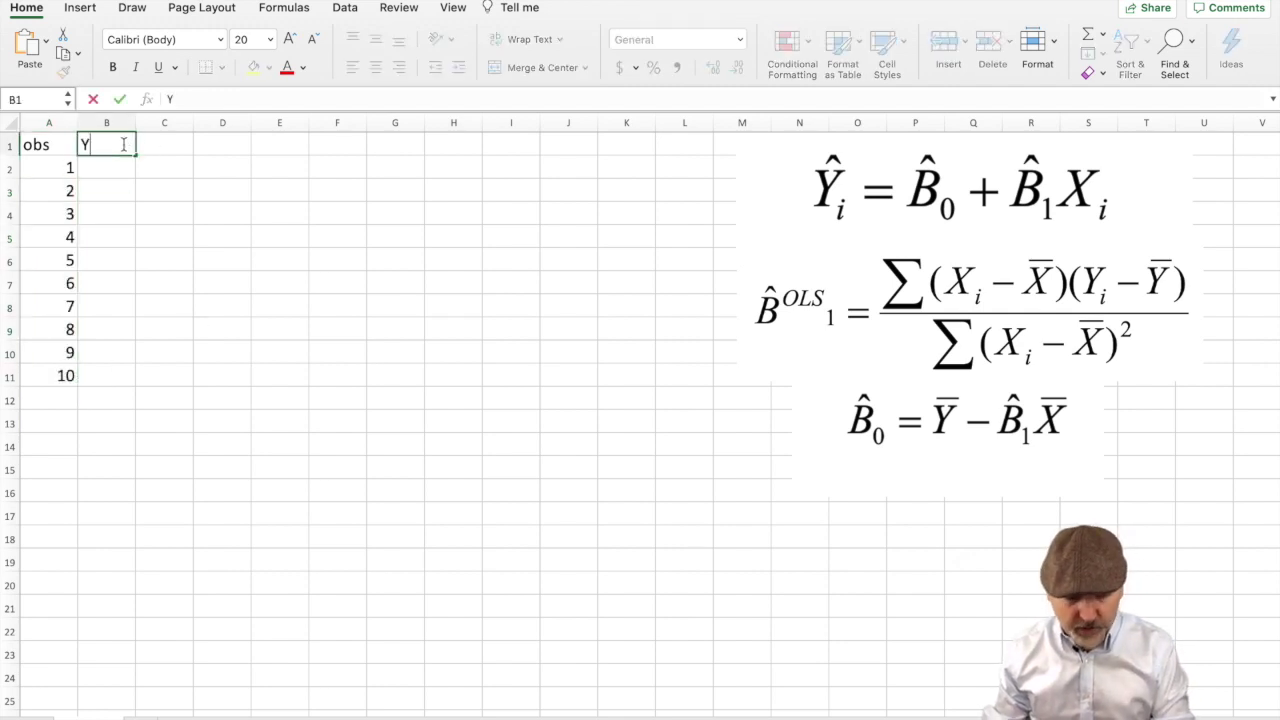
pyautogui.press('Tab')
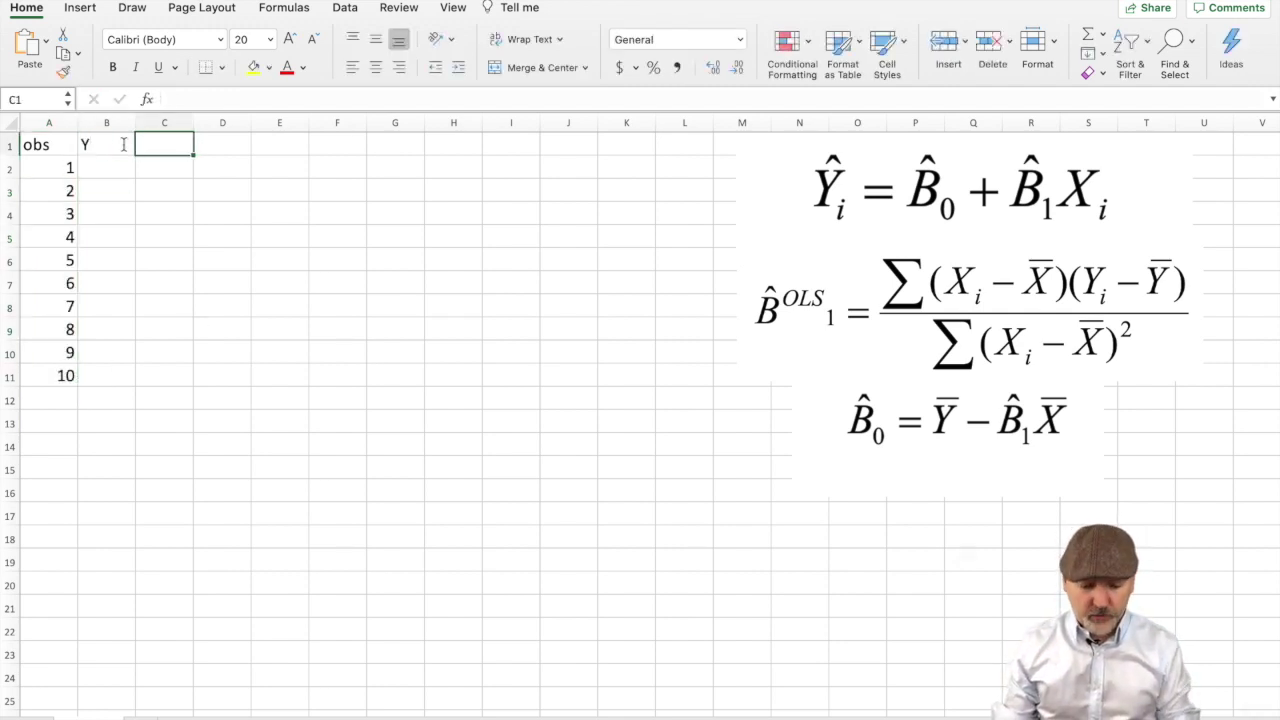
pyautogui.write('X')
pyautogui.press('Return')
# Enter the Y values 20, 18, 18, 15 and 14 for observations 1 to 5 in B2:B6
pyautogui.press('Left')
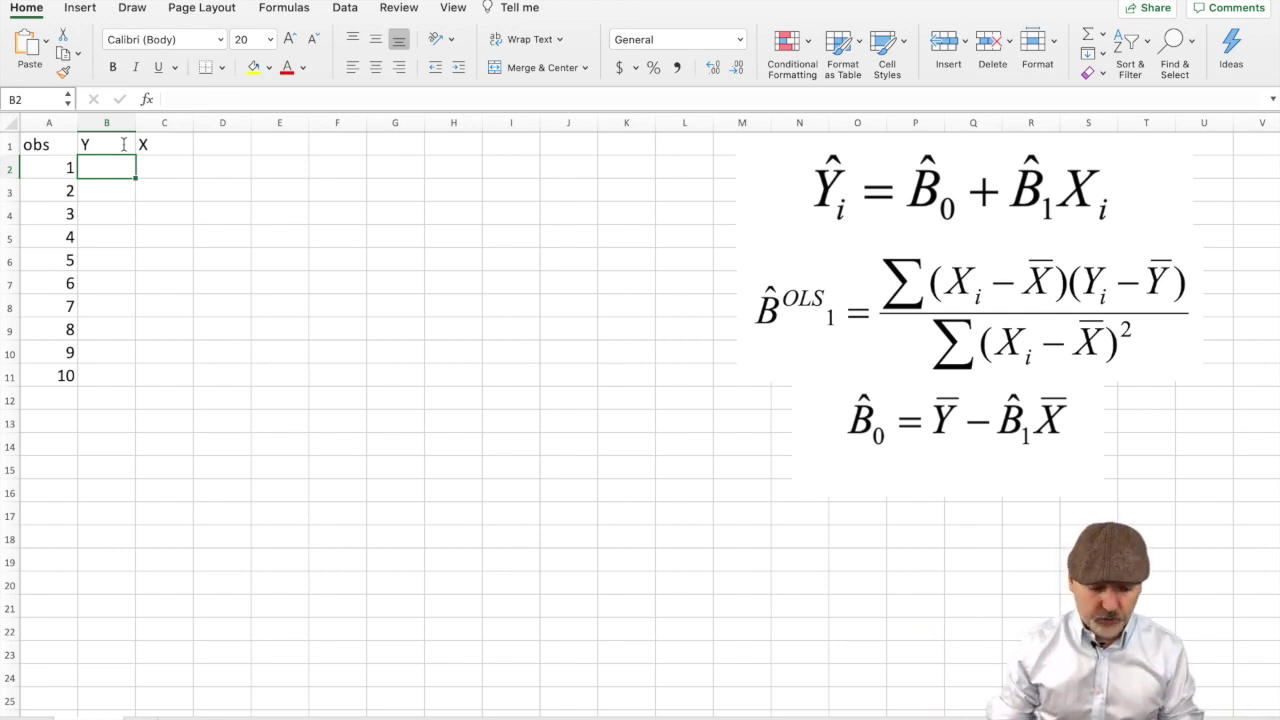
pyautogui.write('20')
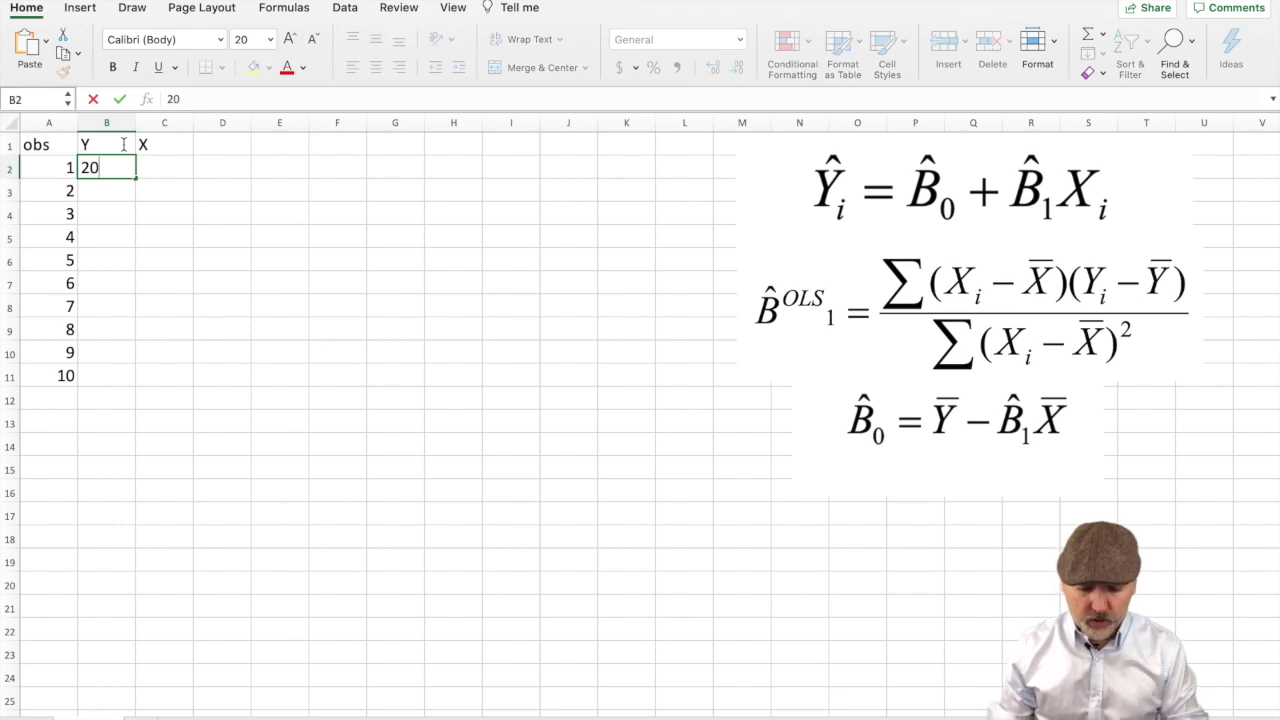
pyautogui.press('Return')
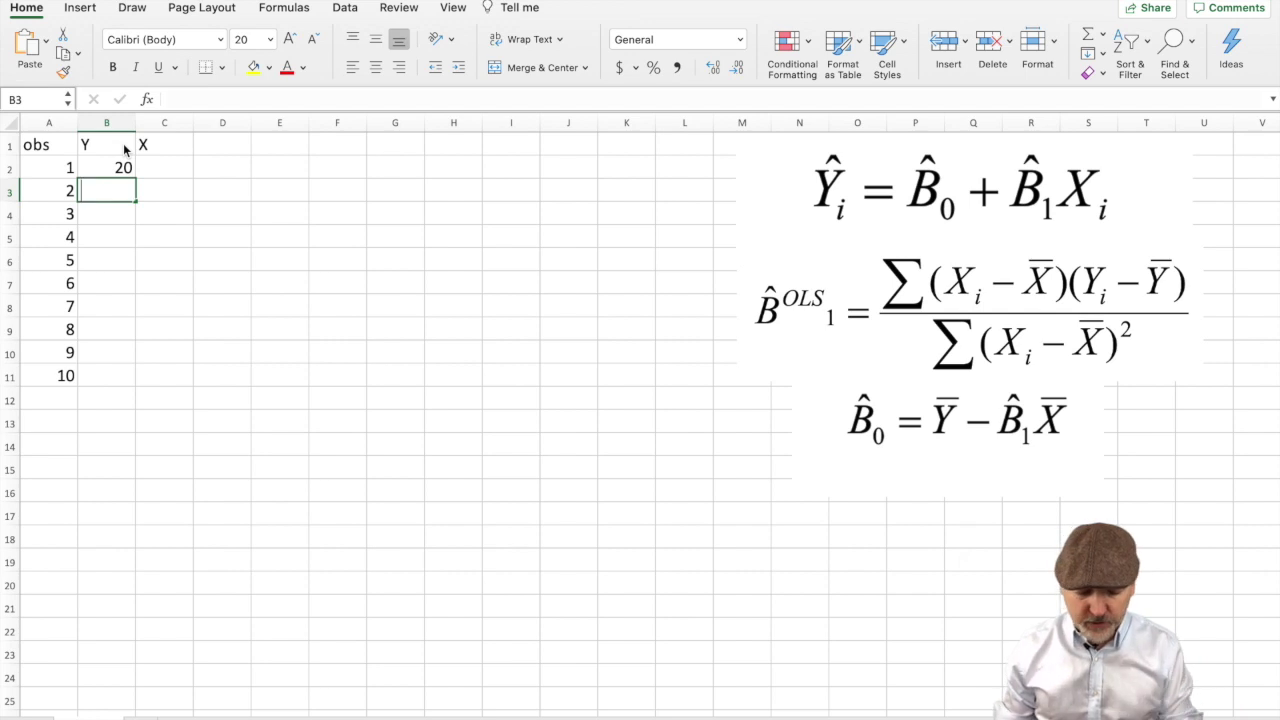
pyautogui.write('18')
pyautogui.press('Return')
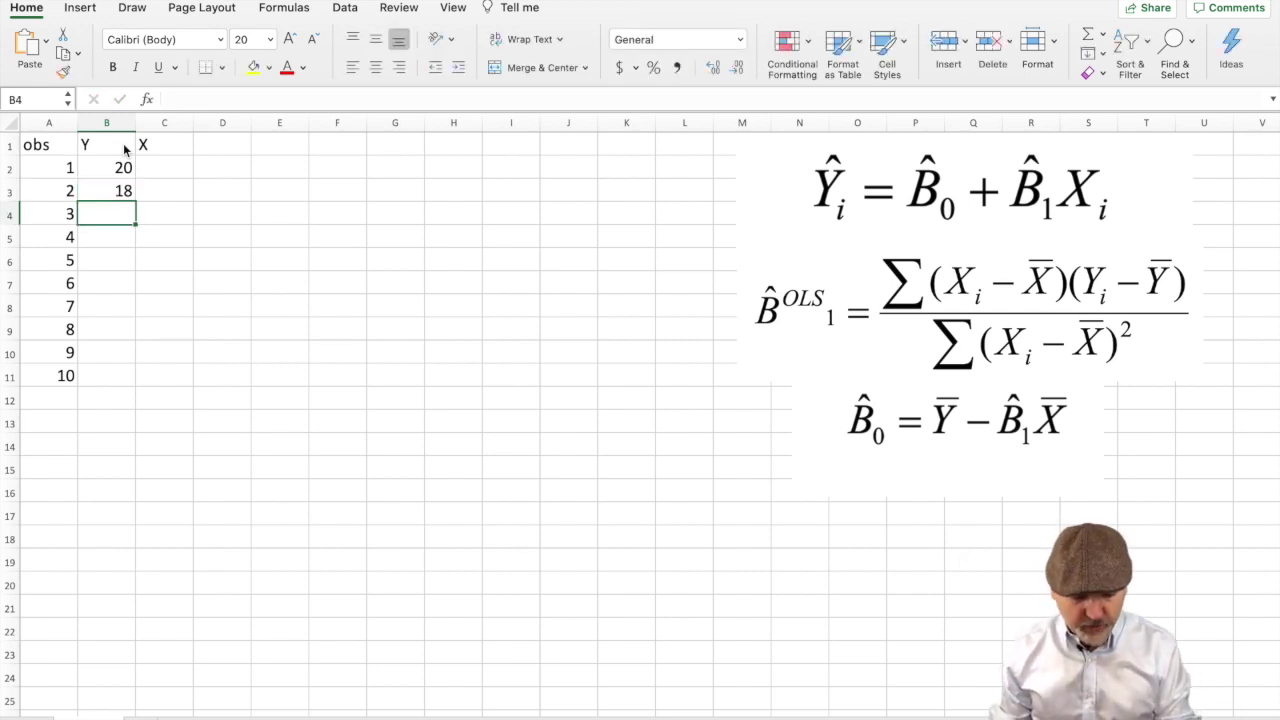
pyautogui.write('18')
pyautogui.press('Return')
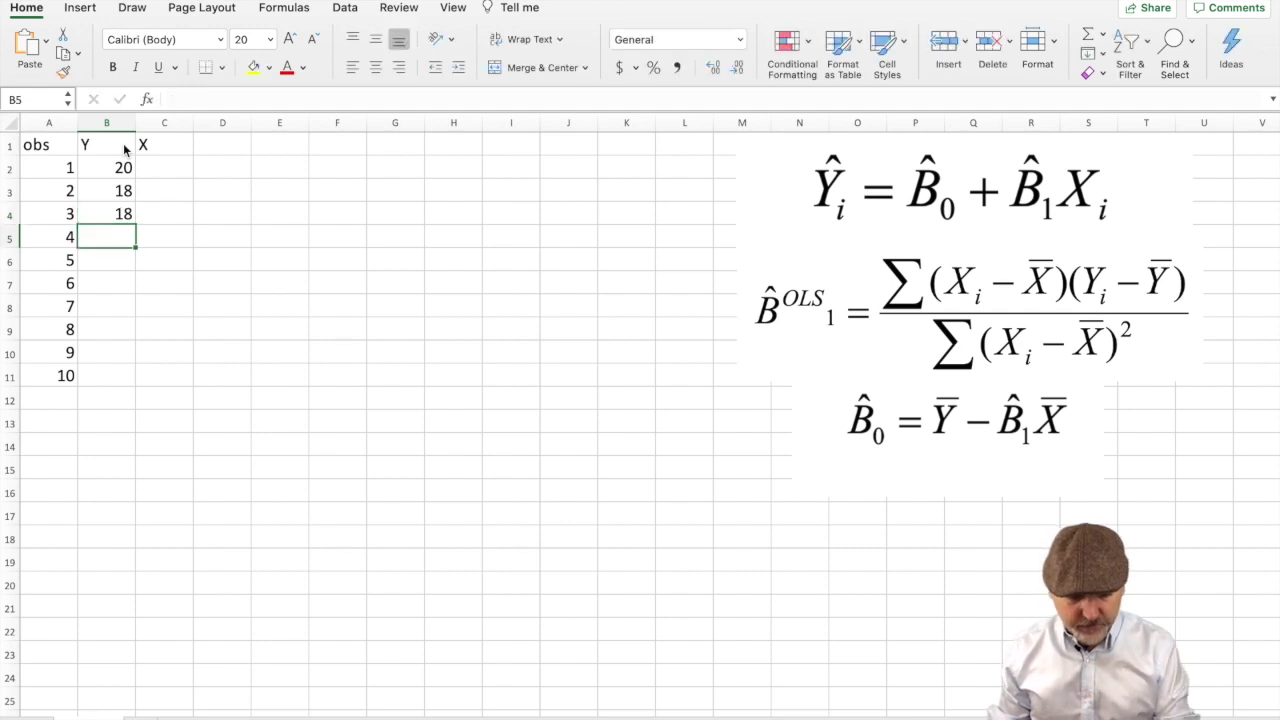
pyautogui.write('15')
pyautogui.press('Return')
pyautogui.write('14')
pyautogui.press('Return')
# Enter the Y values 15, 16, 12, 10 and 9 for observations 6 to 10 in B7:B11
pyautogui.write('15')
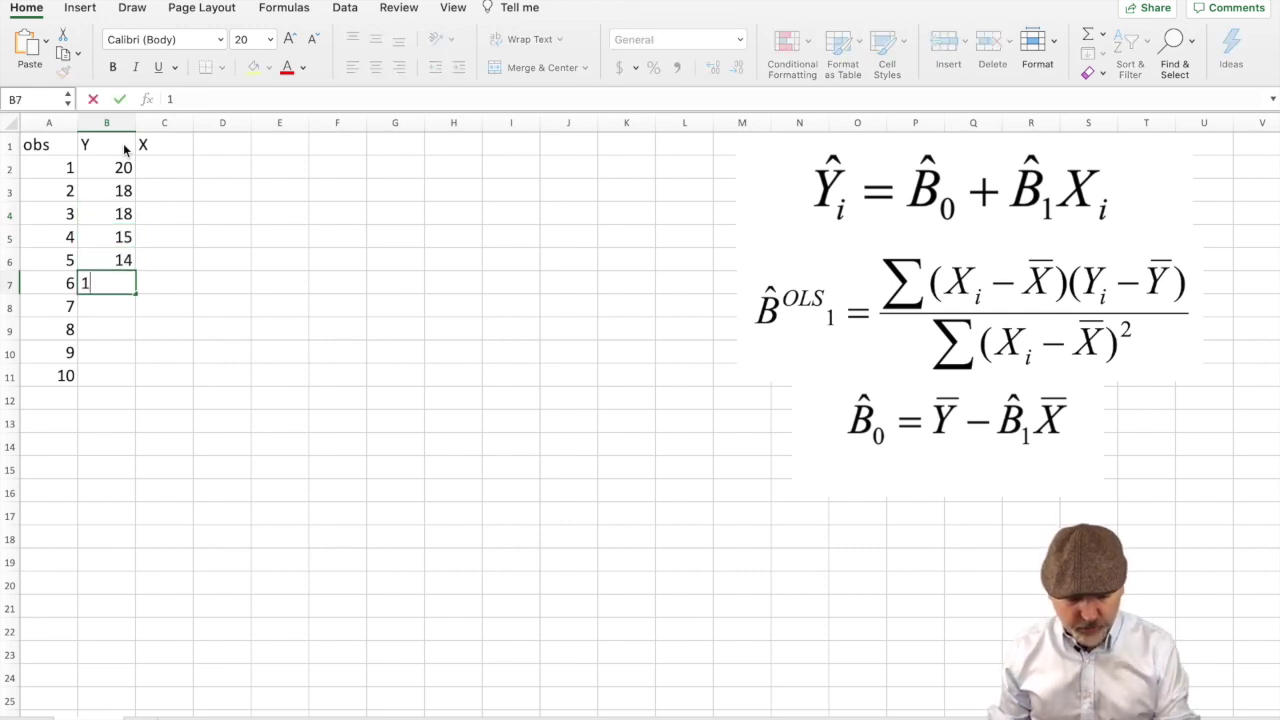
pyautogui.press('Return')
pyautogui.write('16')
pyautogui.press('Return')
pyautogui.write('12')
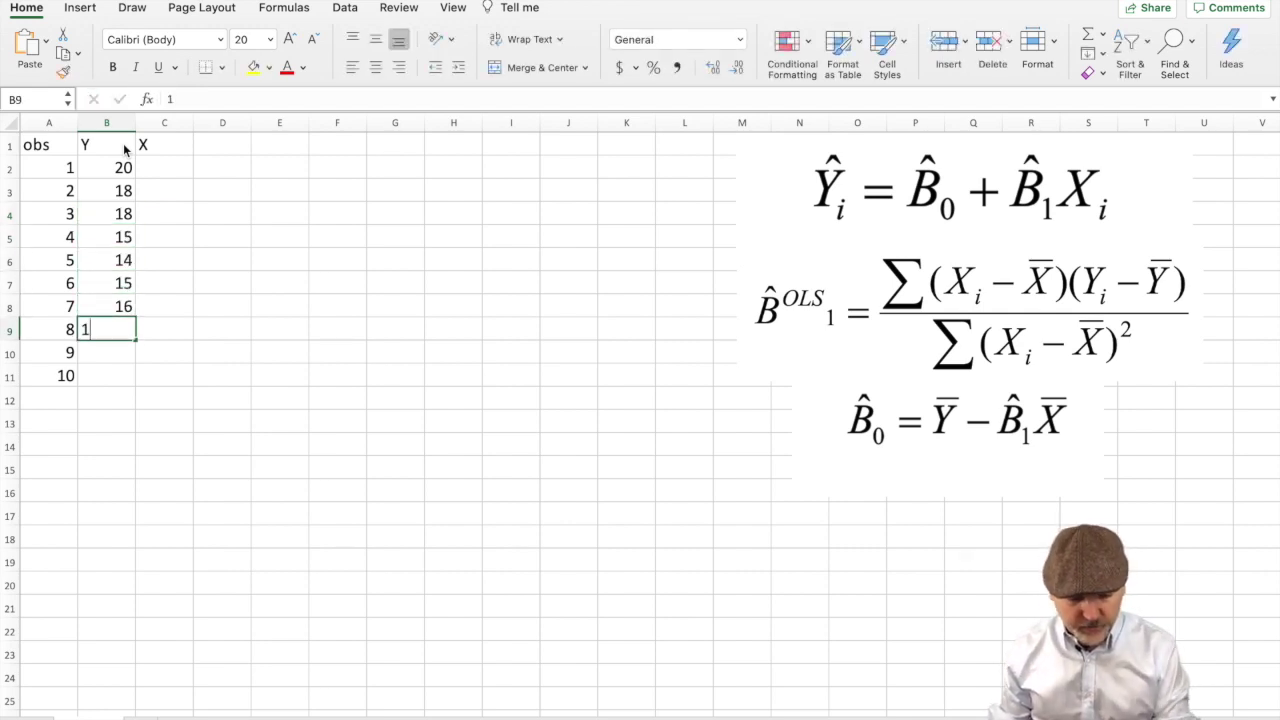
pyautogui.press('Return')
pyautogui.write('10')
pyautogui.press('Return')
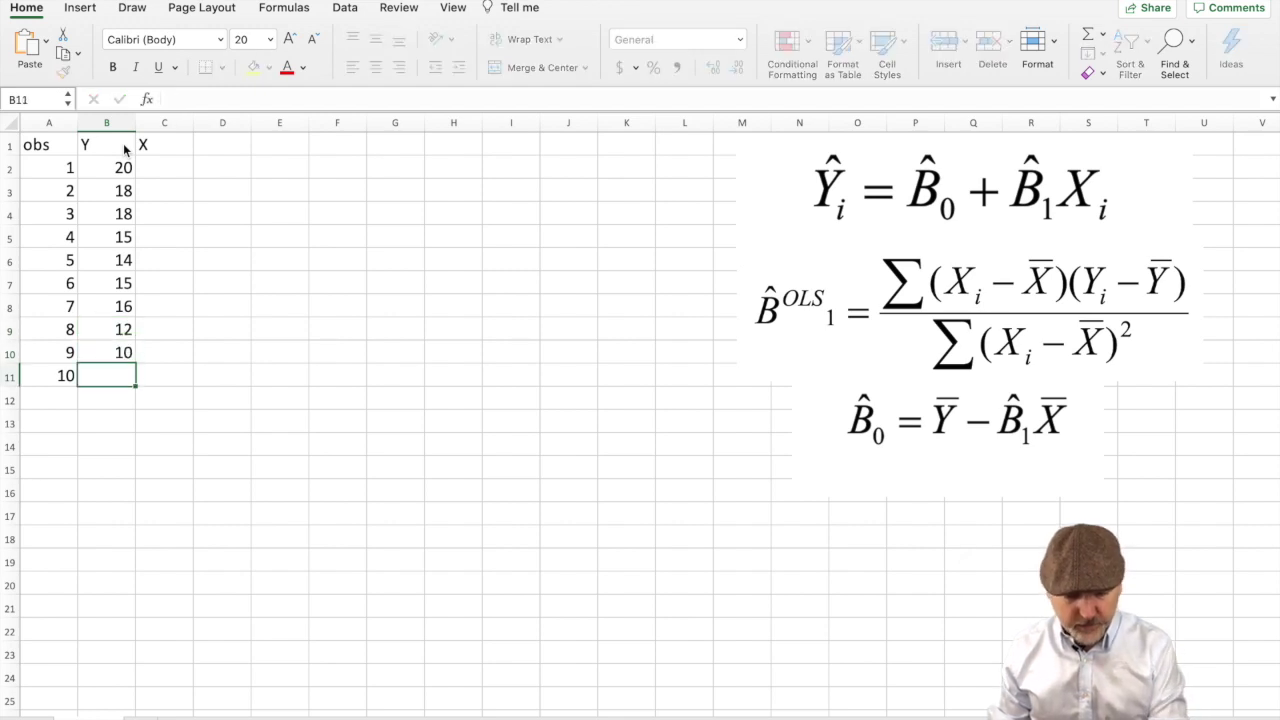
pyautogui.write('9')
pyautogui.press('Return')
pyautogui.write('10')
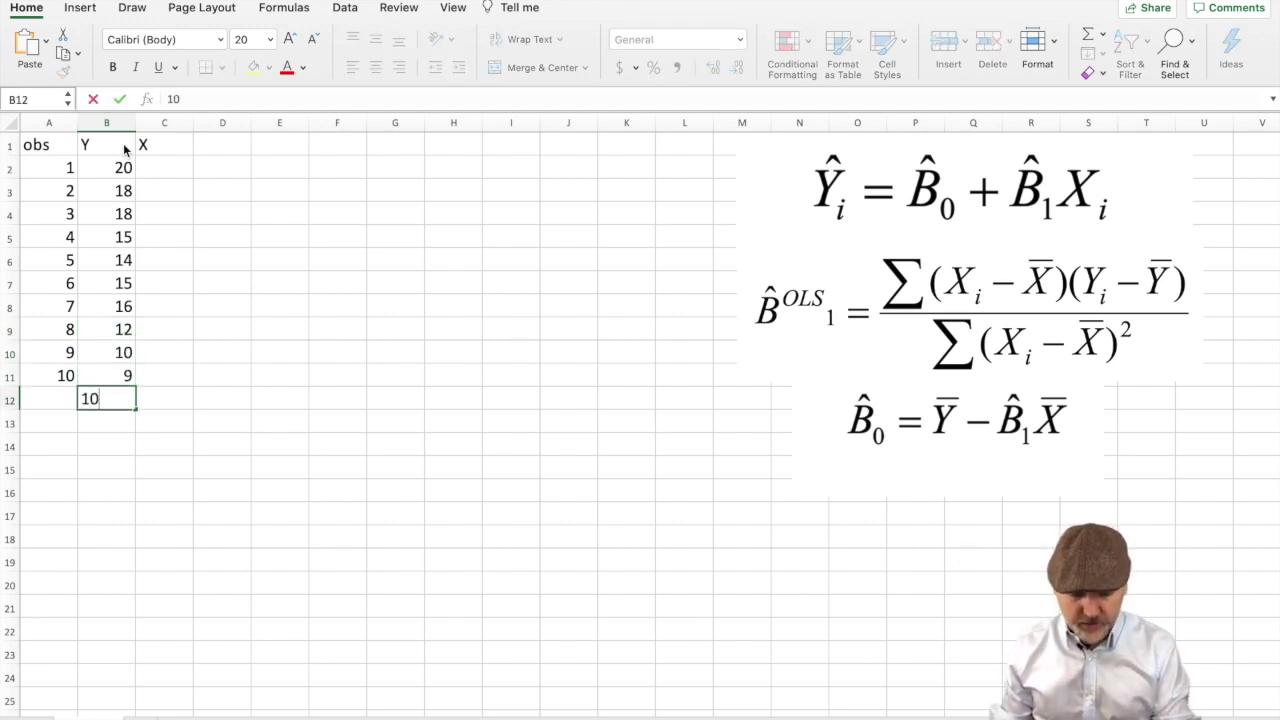
pyautogui.press('Tab')
pyautogui.press('Left')
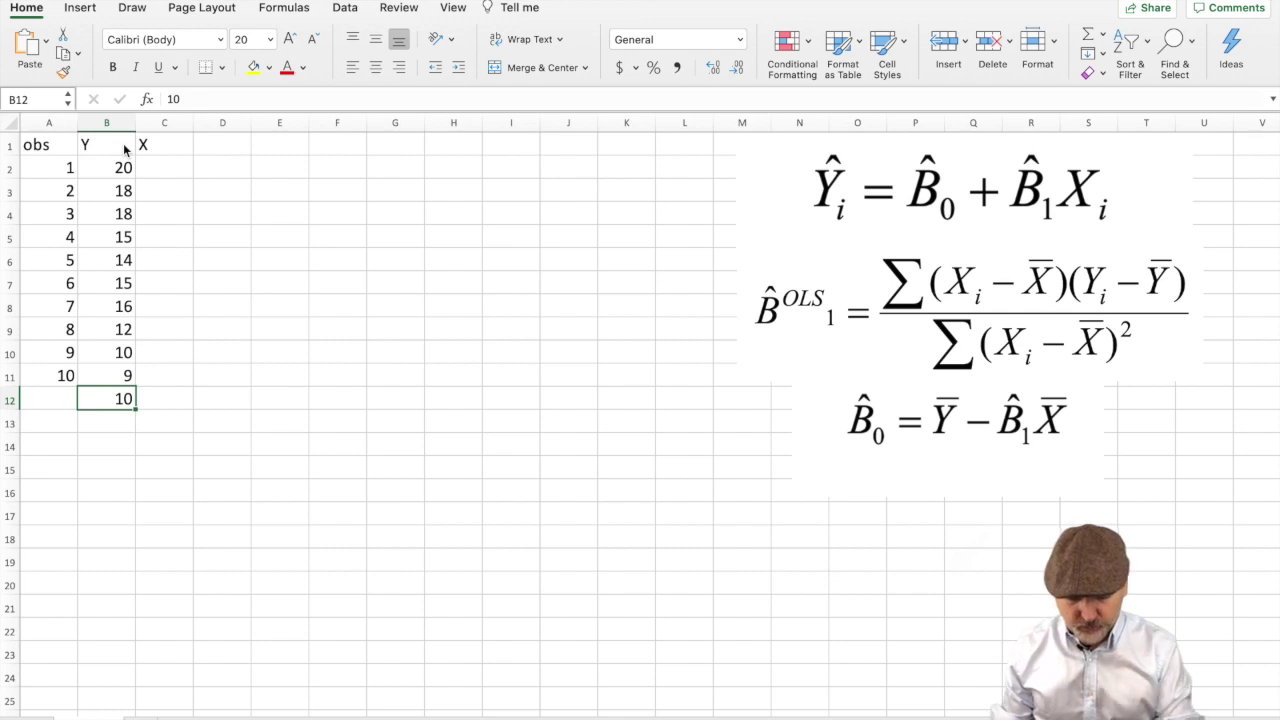
# Enter the X values 0.25, 0.35 and 0.45 for observations 1 to 3 in C2:C4
pyautogui.press('Up')
pyautogui.press('Right')
pyautogui.press('Up')
pyautogui.press('Up')
pyautogui.press('Up')
pyautogui.press('Up')
pyautogui.press('Up')
pyautogui.press('Up')
pyautogui.press('Up')
pyautogui.press('Up')
pyautogui.press('Up')
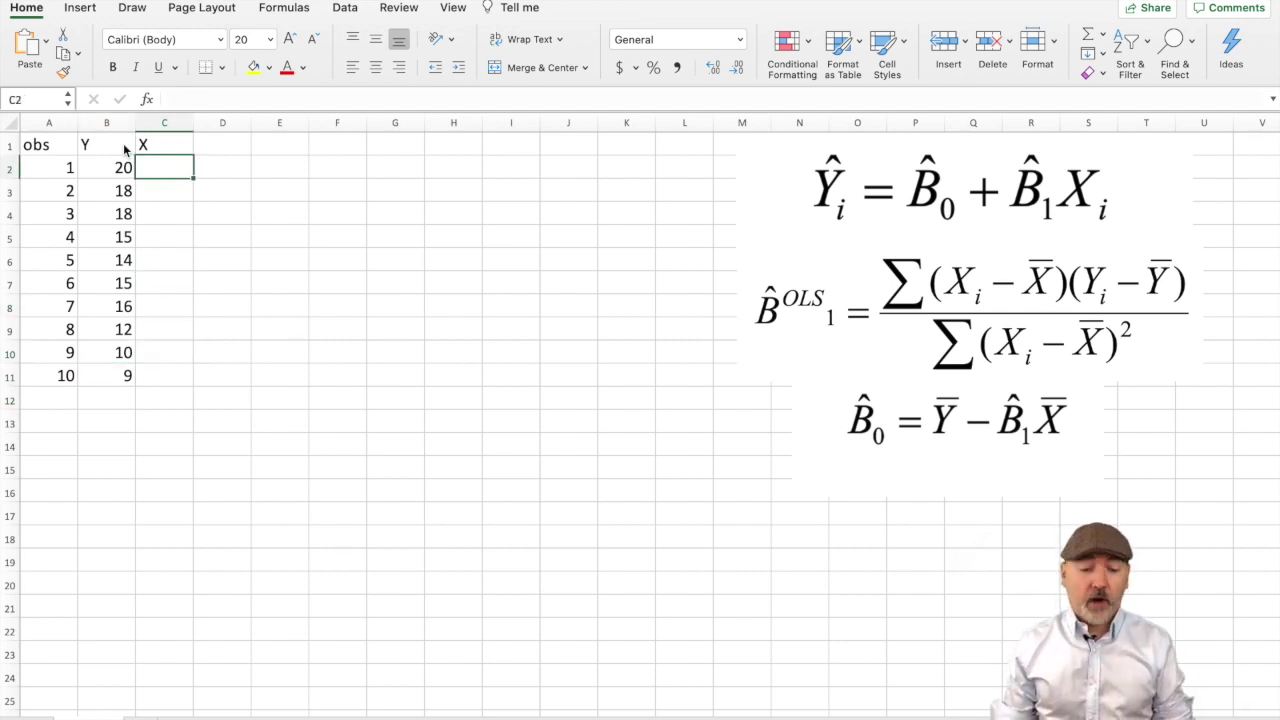
pyautogui.write('0.25')
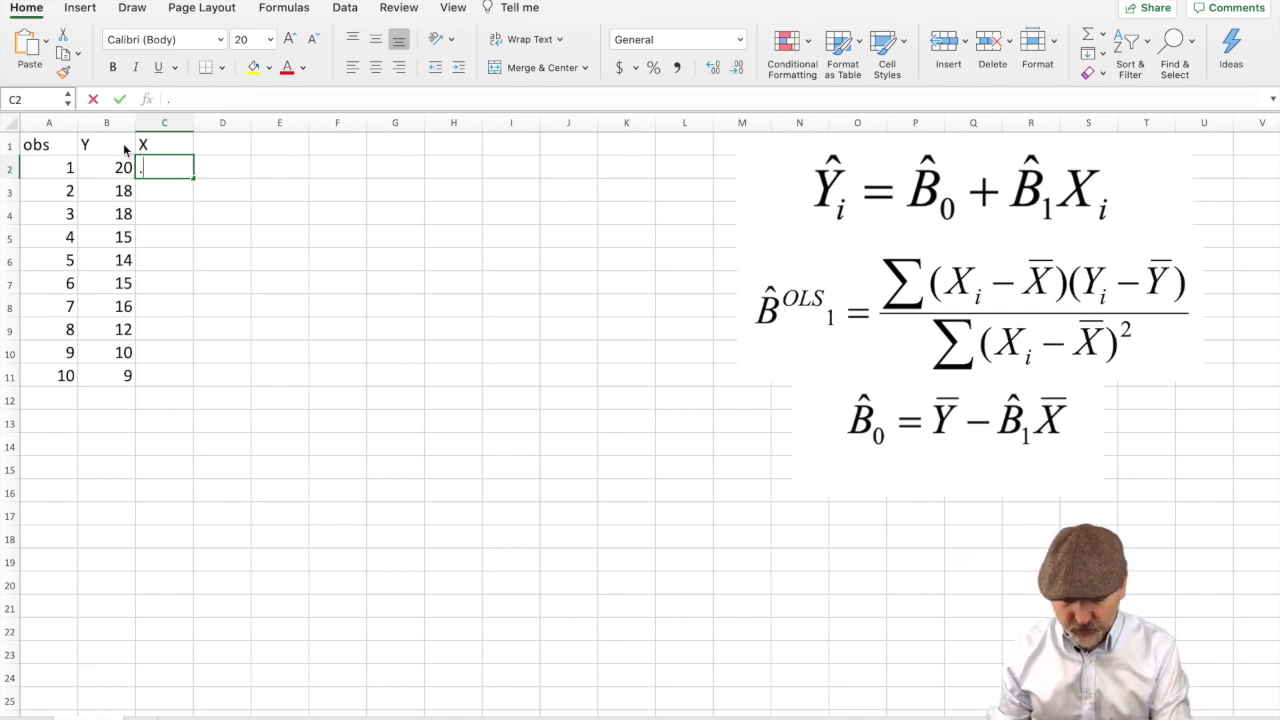
pyautogui.press('Return')
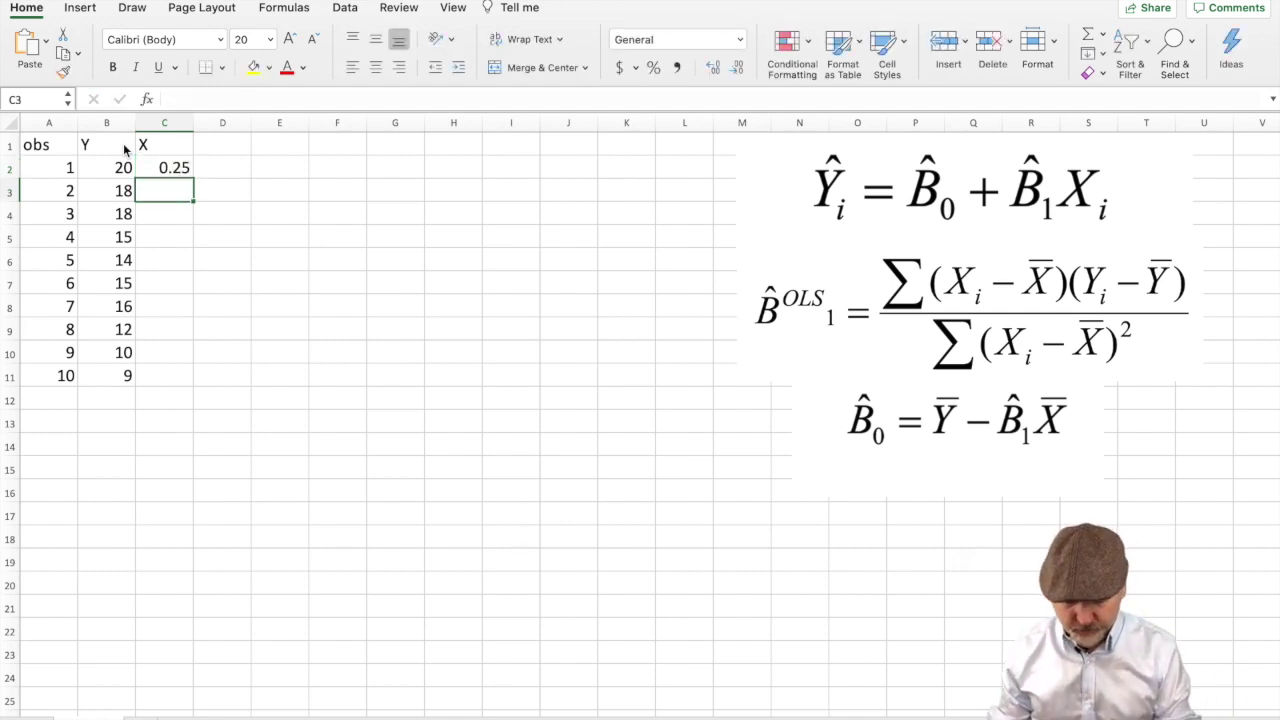
pyautogui.write('.35')
pyautogui.press('Return')
pyautogui.write('.')
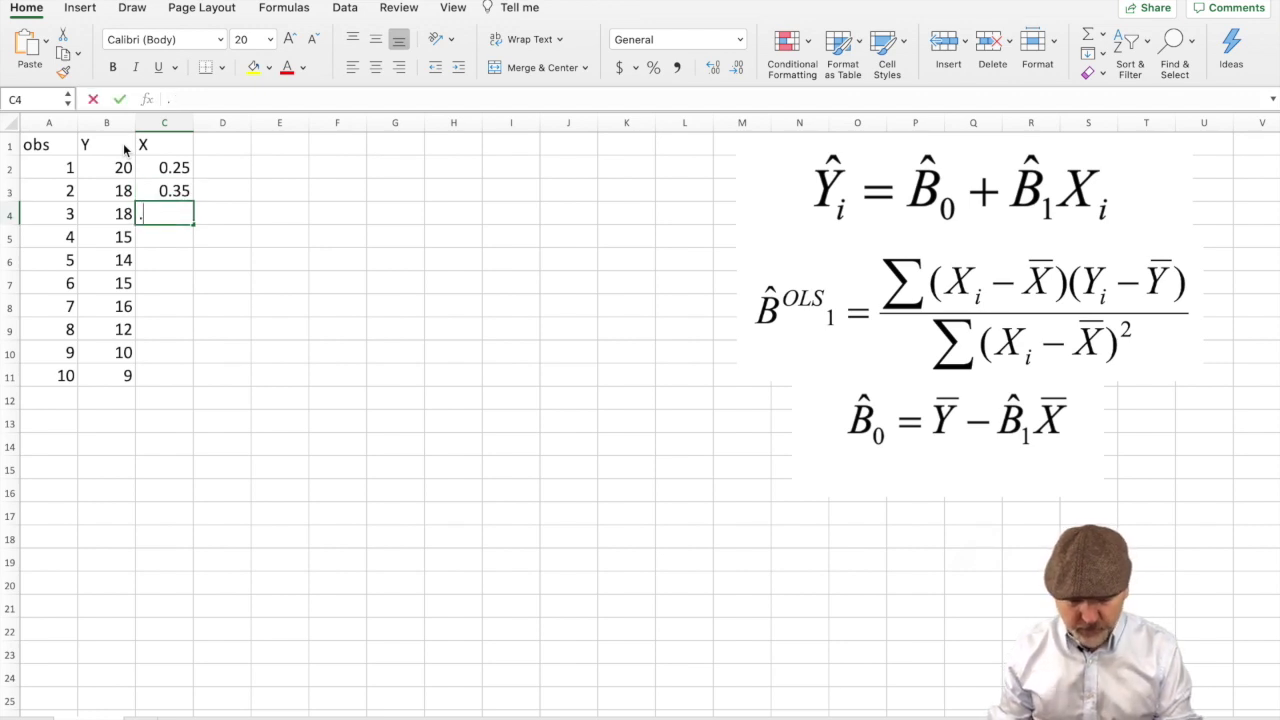
pyautogui.write('45')
pyautogui.press('Return')
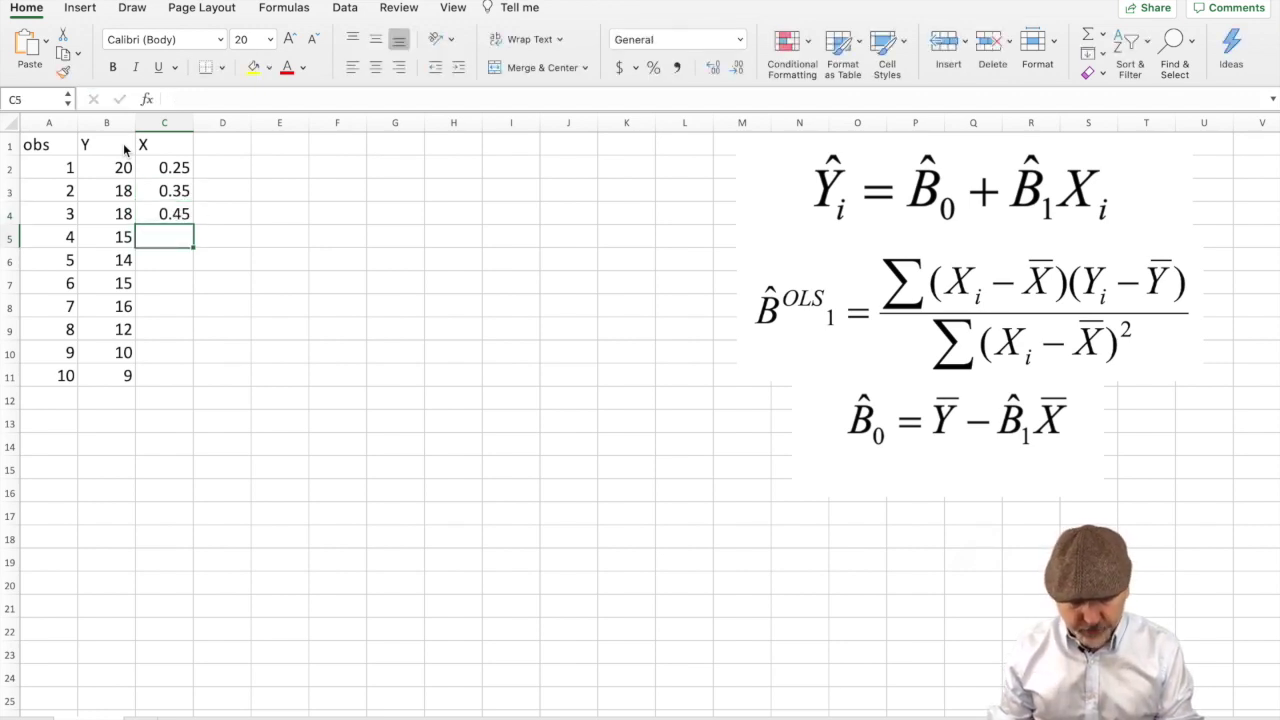
# Enter the X values 0.5, 0.5 and 0.6 for observations 4 to 6 in C5:C7
pyautogui.write('.5')
pyautogui.press('Return')
pyautogui.write('.')
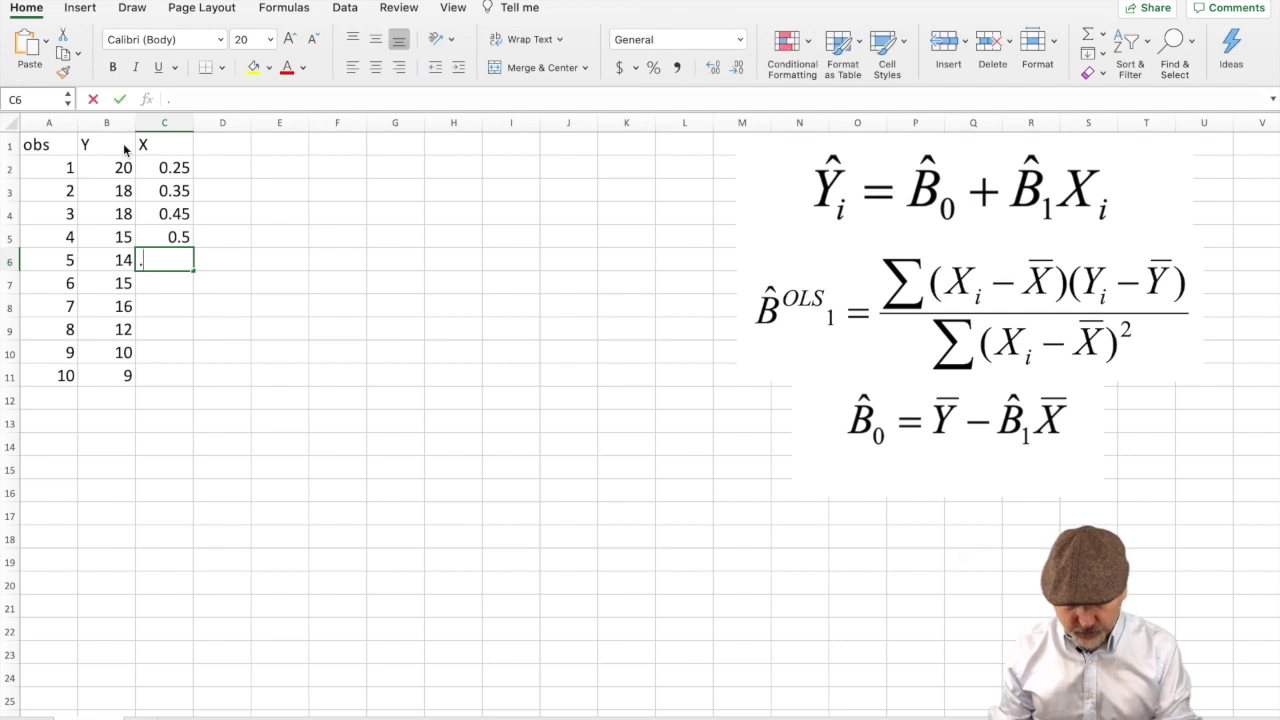
pyautogui.write('5')
pyautogui.press('Return')
pyautogui.write('.6')
pyautogui.press('Return')
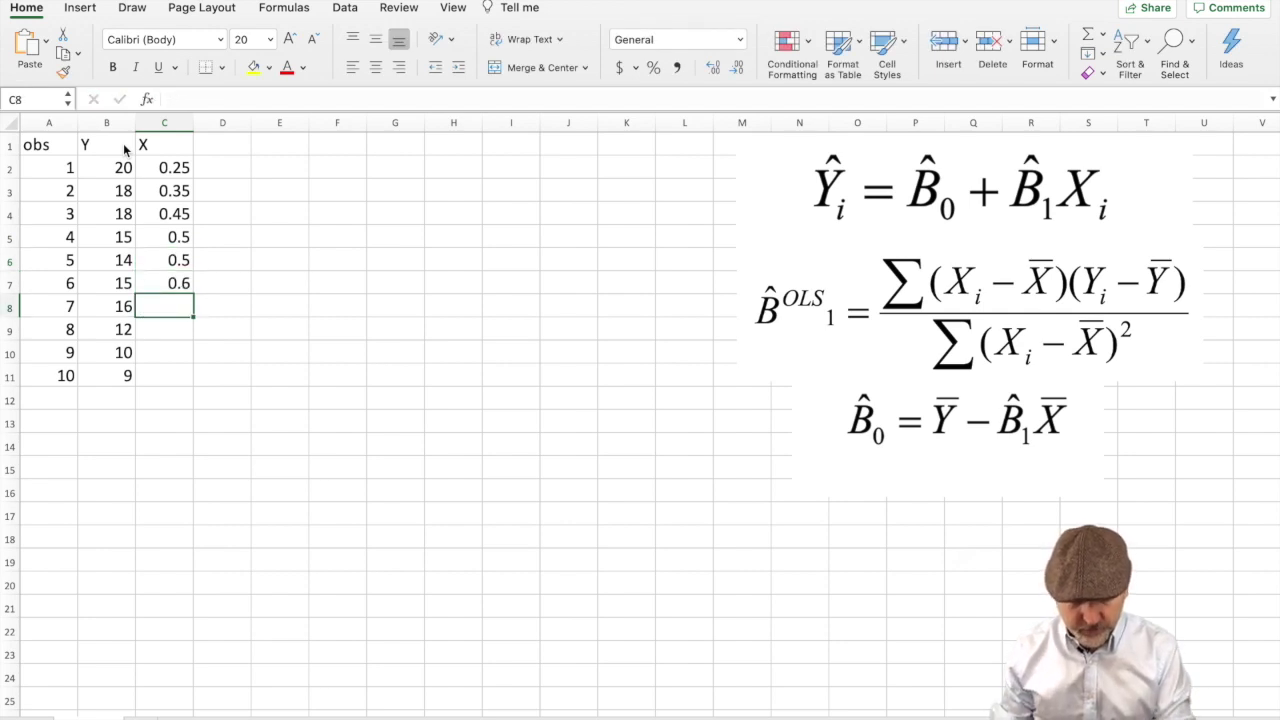
# Enter the X values 0.7, 0.75, 0.7 and 0.9 for observations 7 to 10 in C8:C11
pyautogui.write('.7')
pyautogui.press('Return')
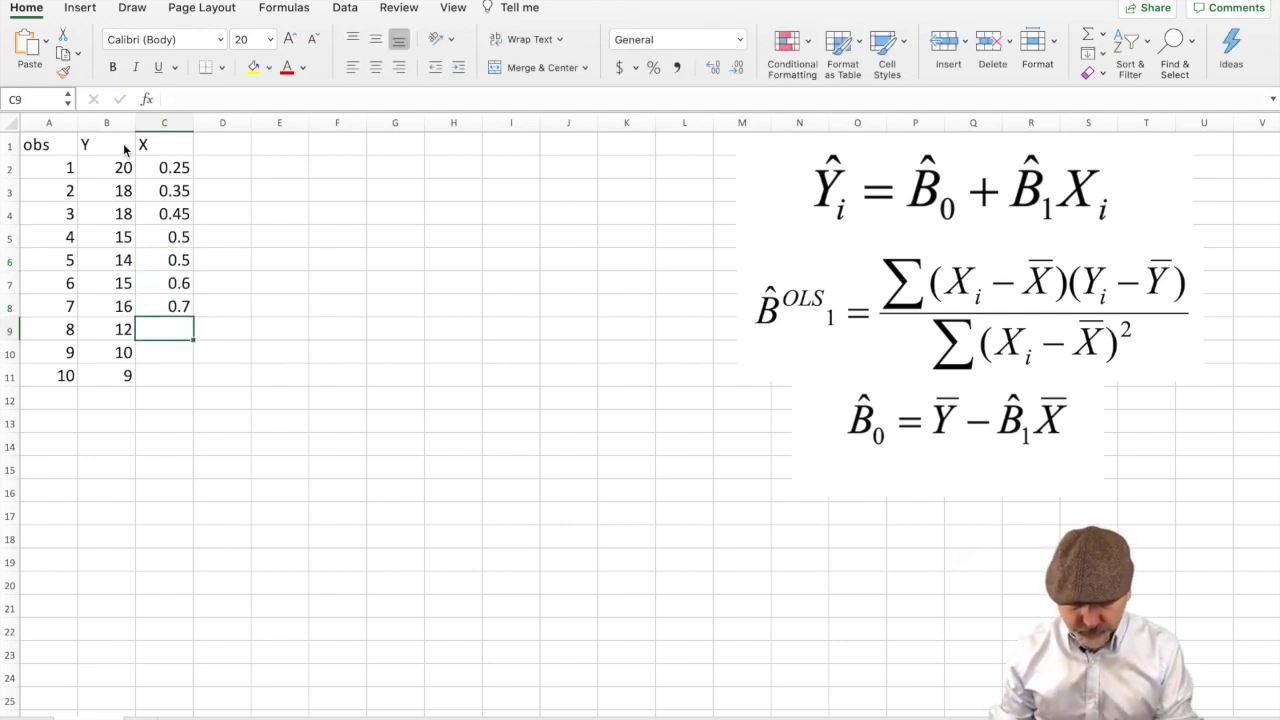
pyautogui.write('.75')
pyautogui.press('Return')
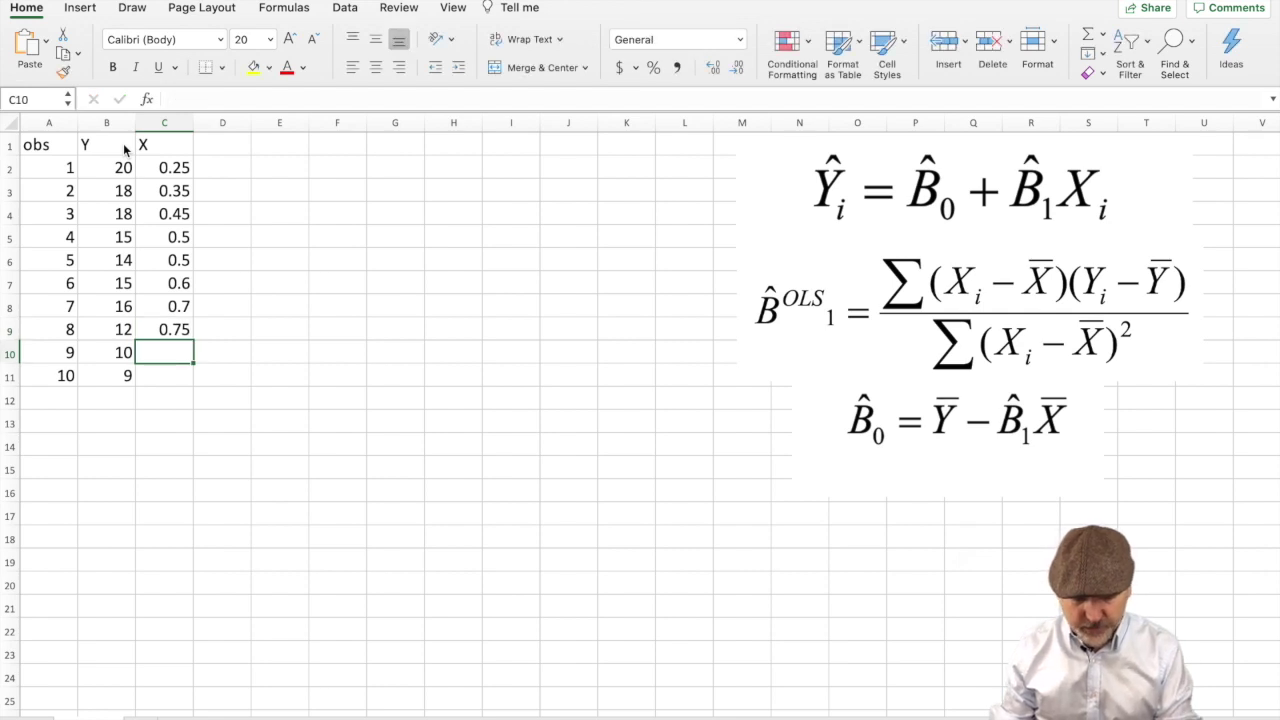
pyautogui.write('.7')
pyautogui.press('Return')
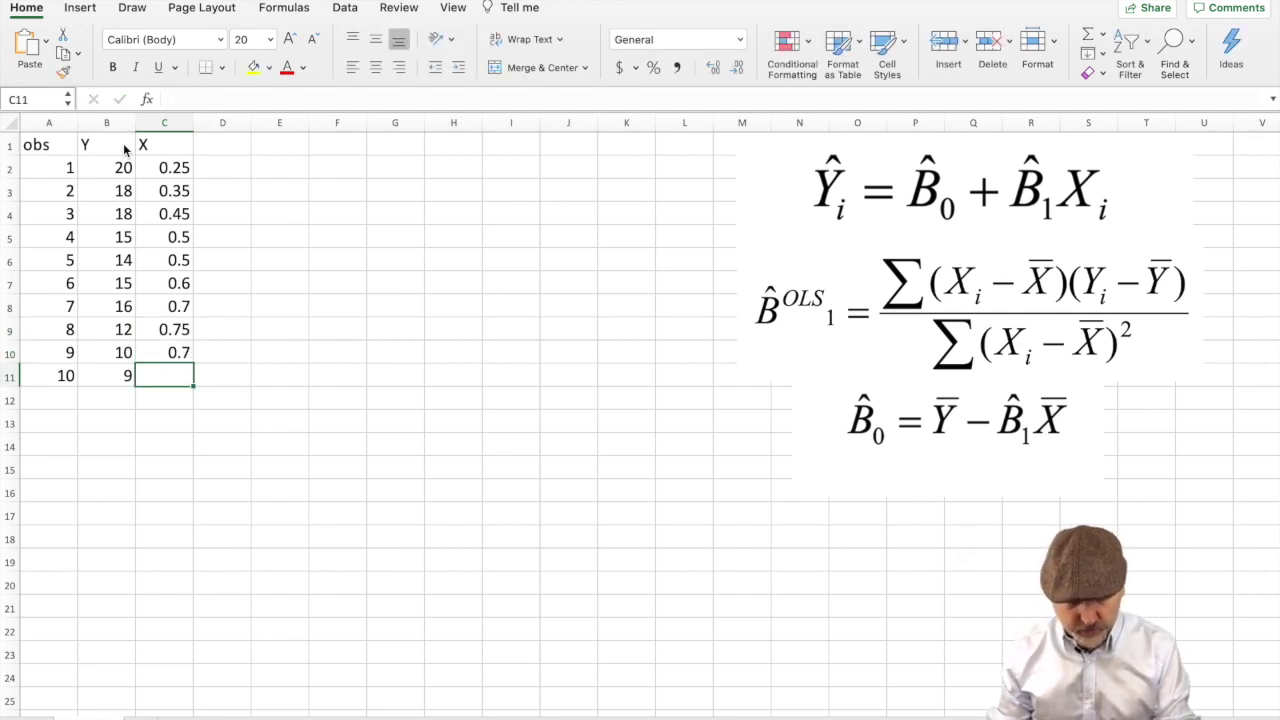
pyautogui.write('.9')
pyautogui.press('Tab')
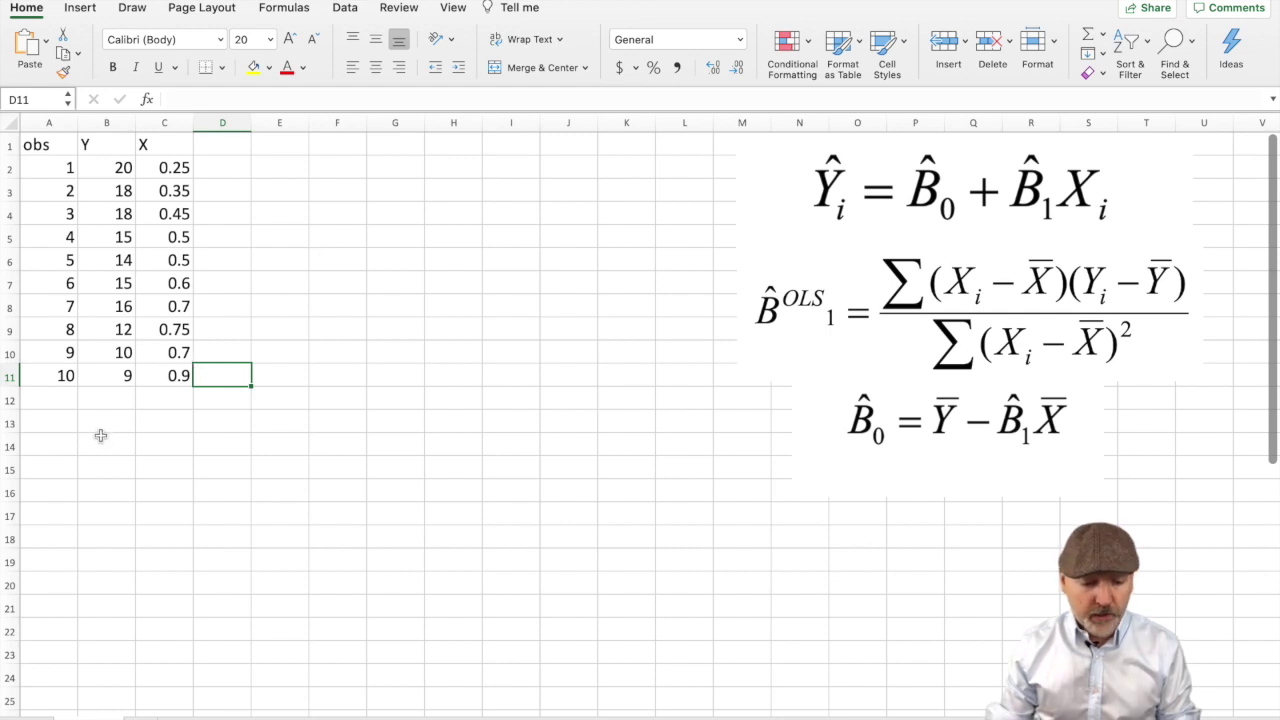
# Label A13 "mean" and calculate the average of the Y values B2:B11 in B13
pyautogui.click(53, 420)
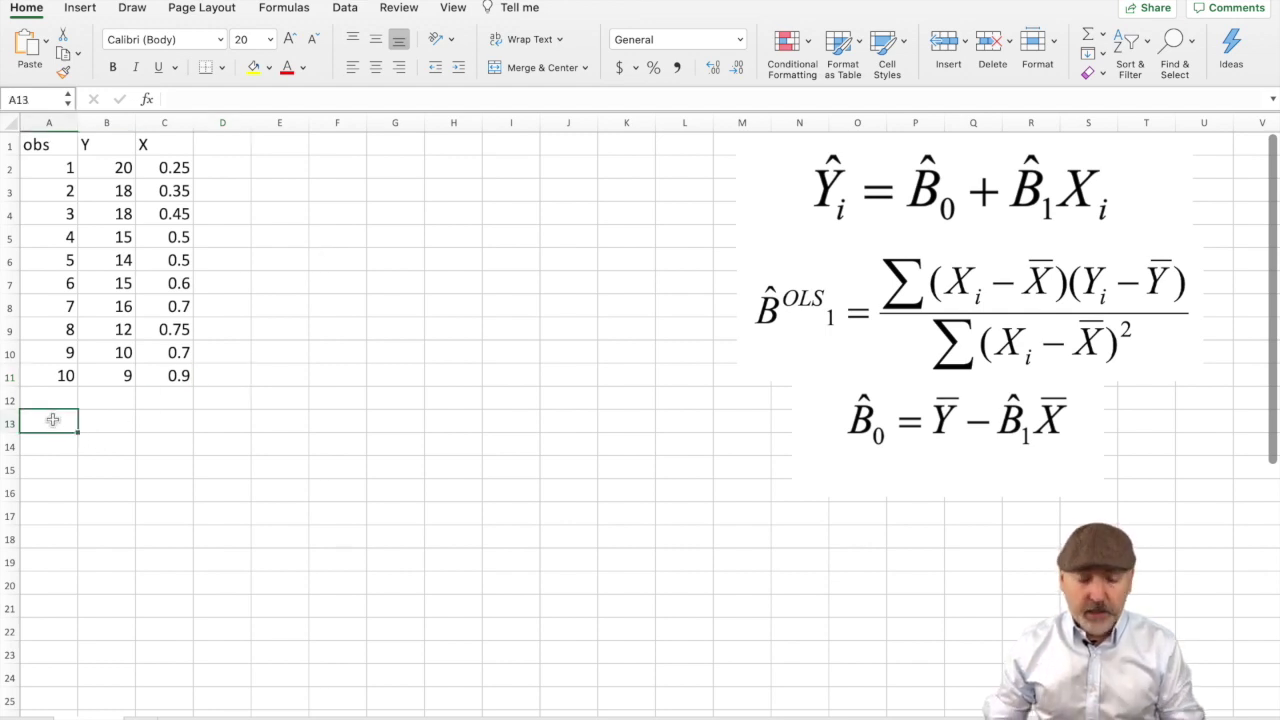
pyautogui.write('mean')
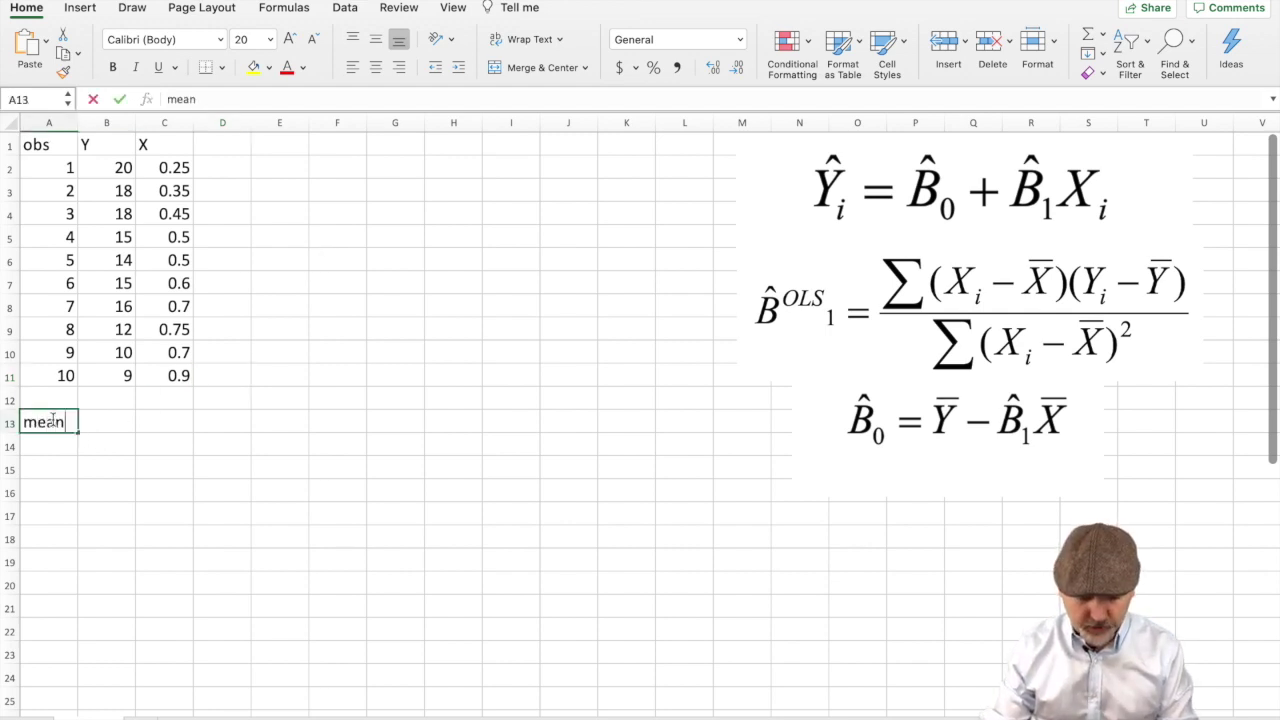
pyautogui.press('Tab')
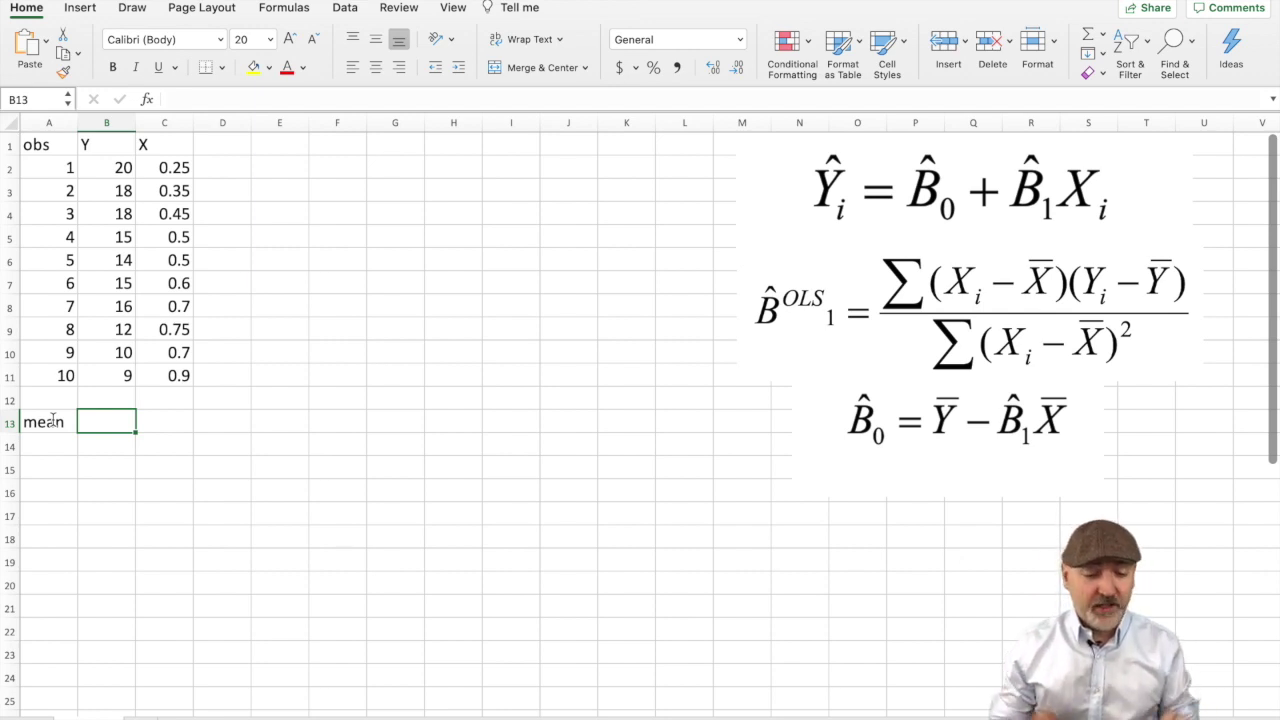
pyautogui.write('=')
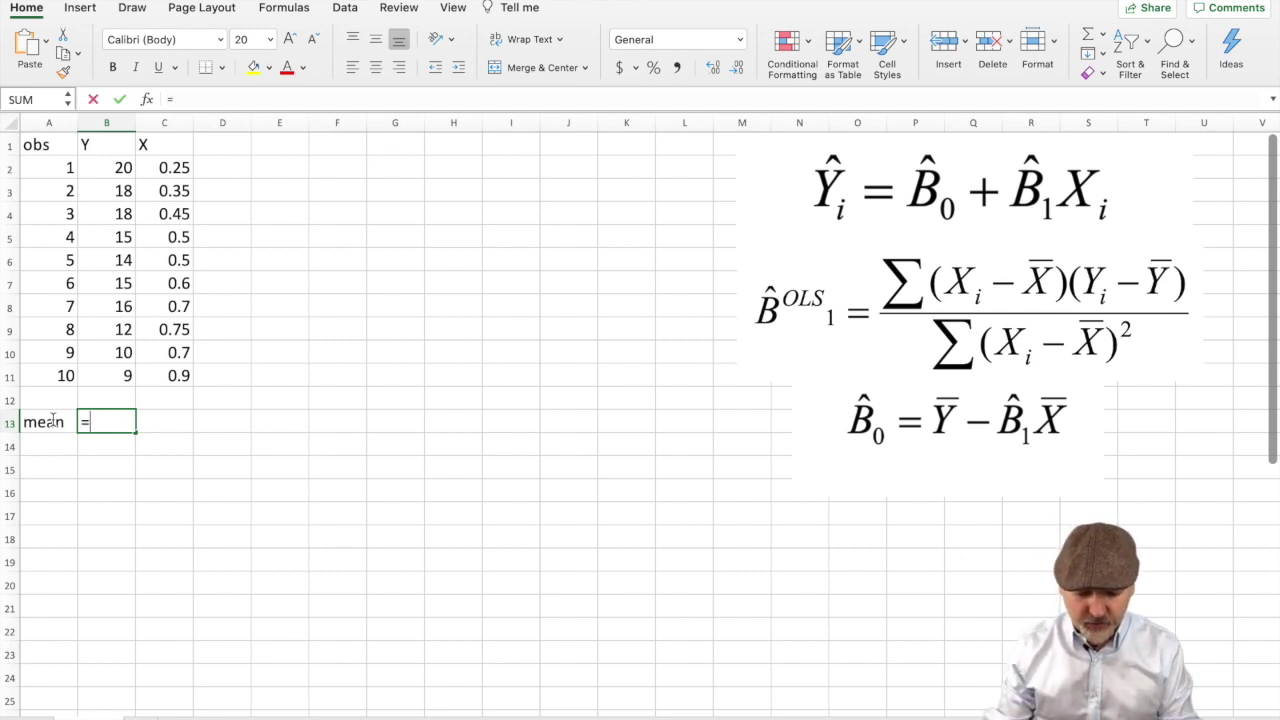
pyautogui.write('average(')
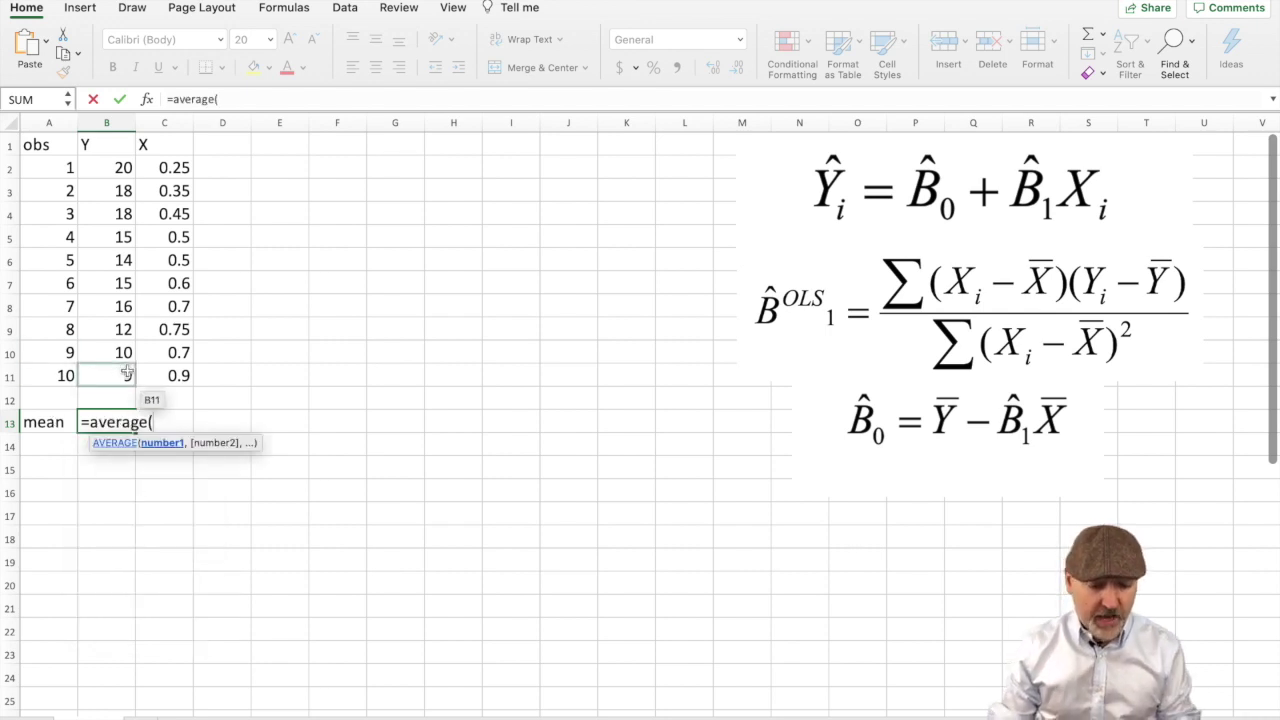
pyautogui.moveTo(125, 375); pyautogui.dragTo(122, 172)
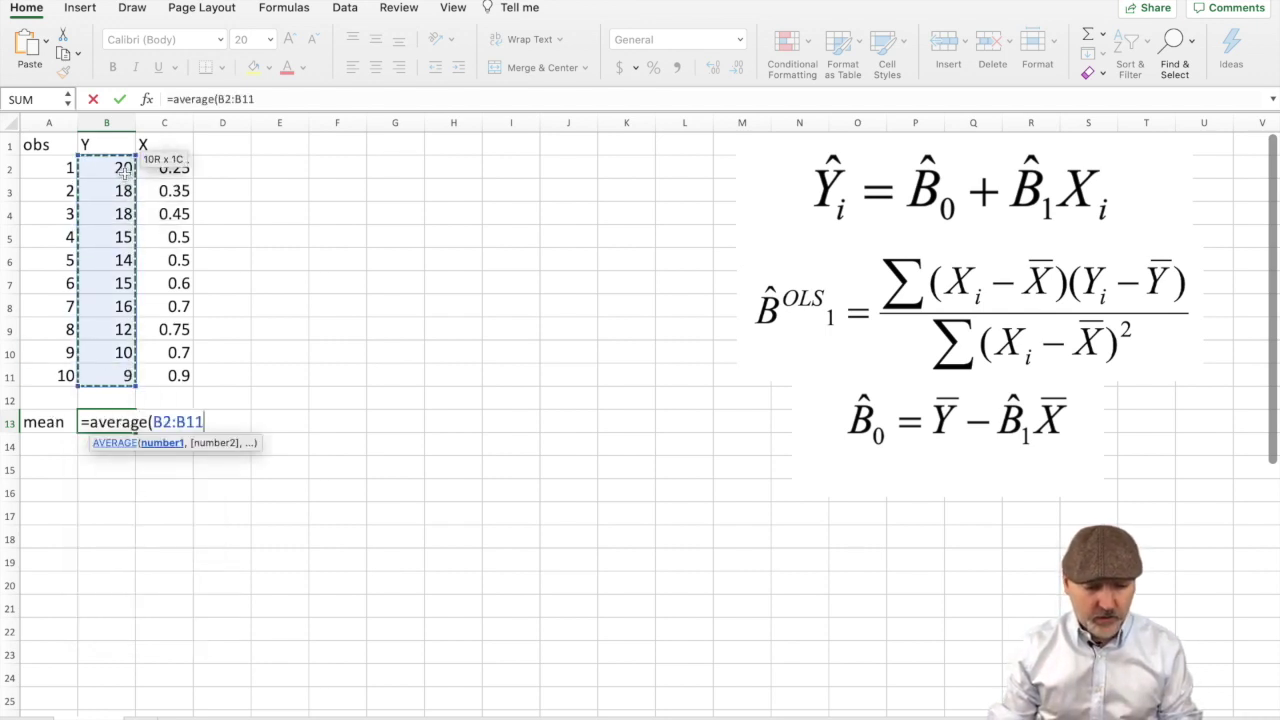
pyautogui.write(')')
pyautogui.press('Return')
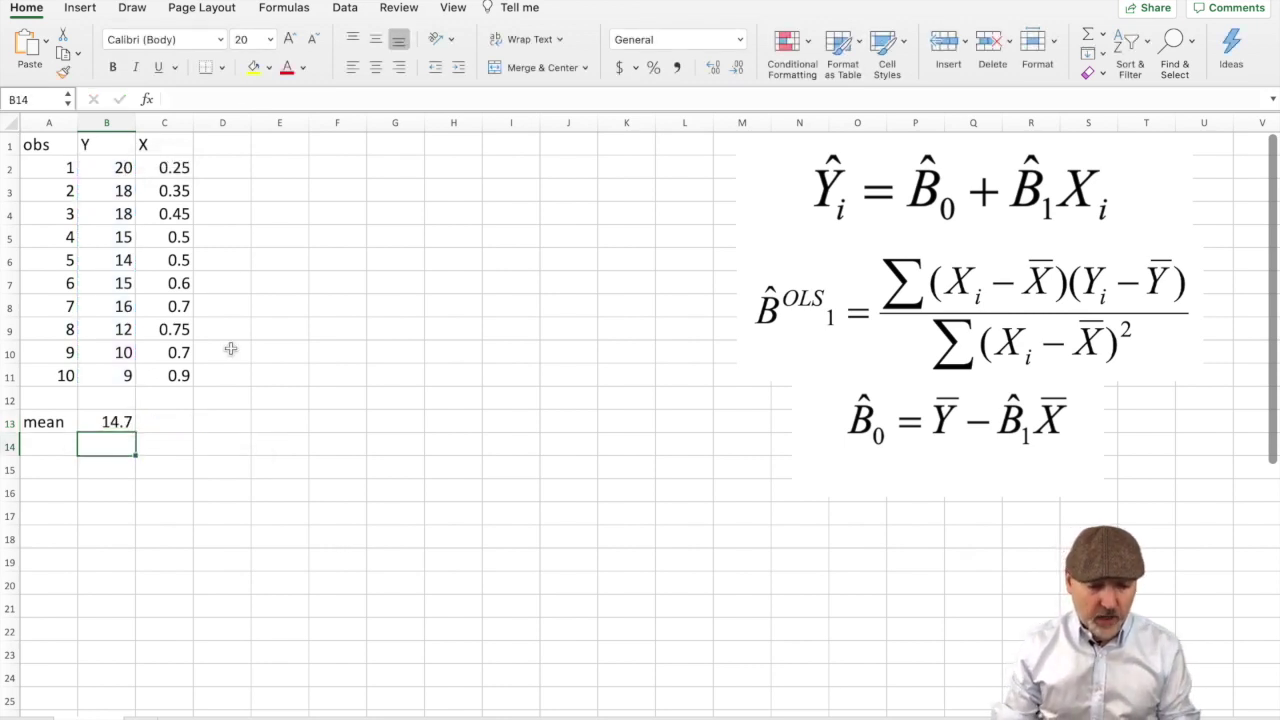
# Copy the mean formula from B13 across to C13 to average the X values, and check the copied formula
pyautogui.click(175, 421)
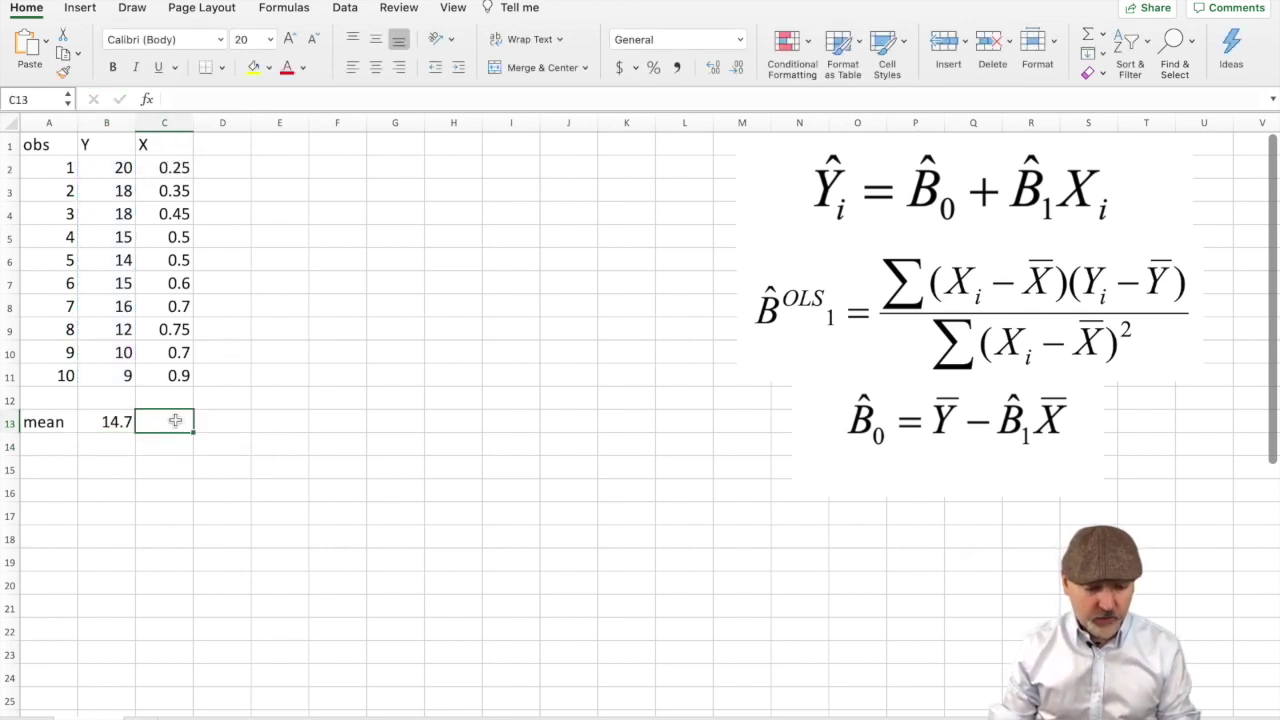
pyautogui.click(118, 422)
pyautogui.moveTo(135, 433); pyautogui.dragTo(181, 435)
pyautogui.click(186, 462)
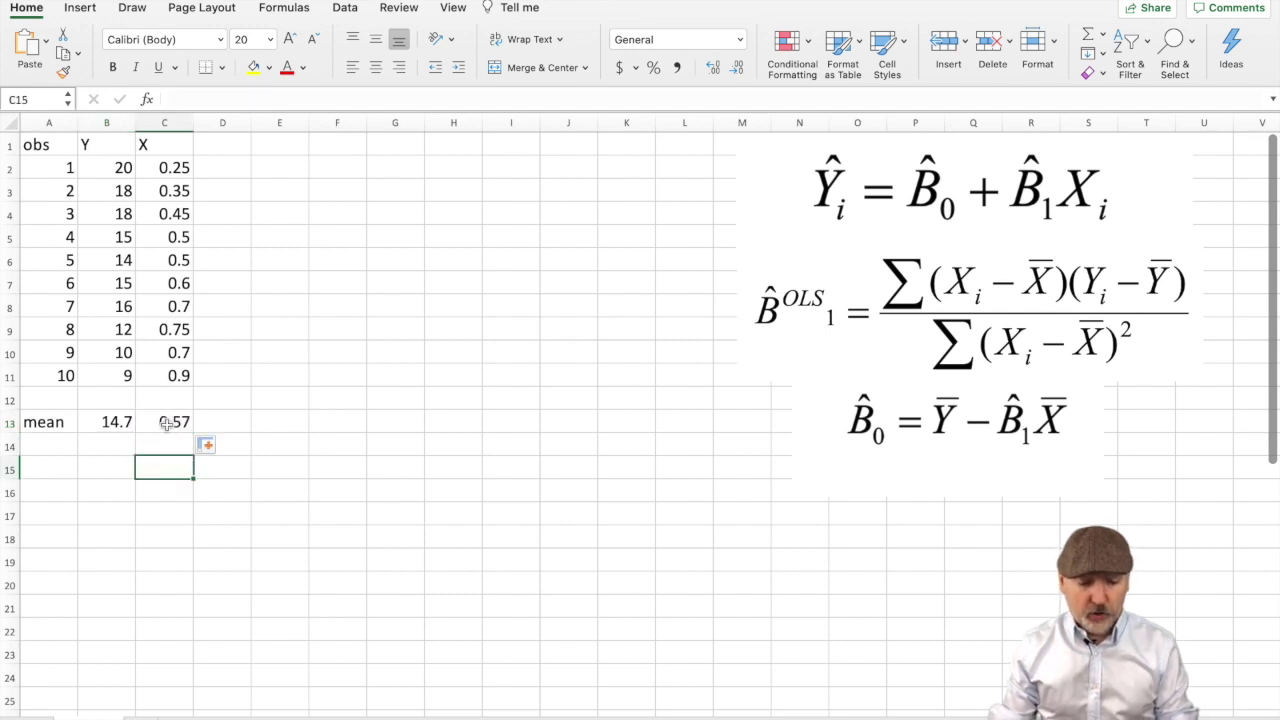
pyautogui.click(168, 424)
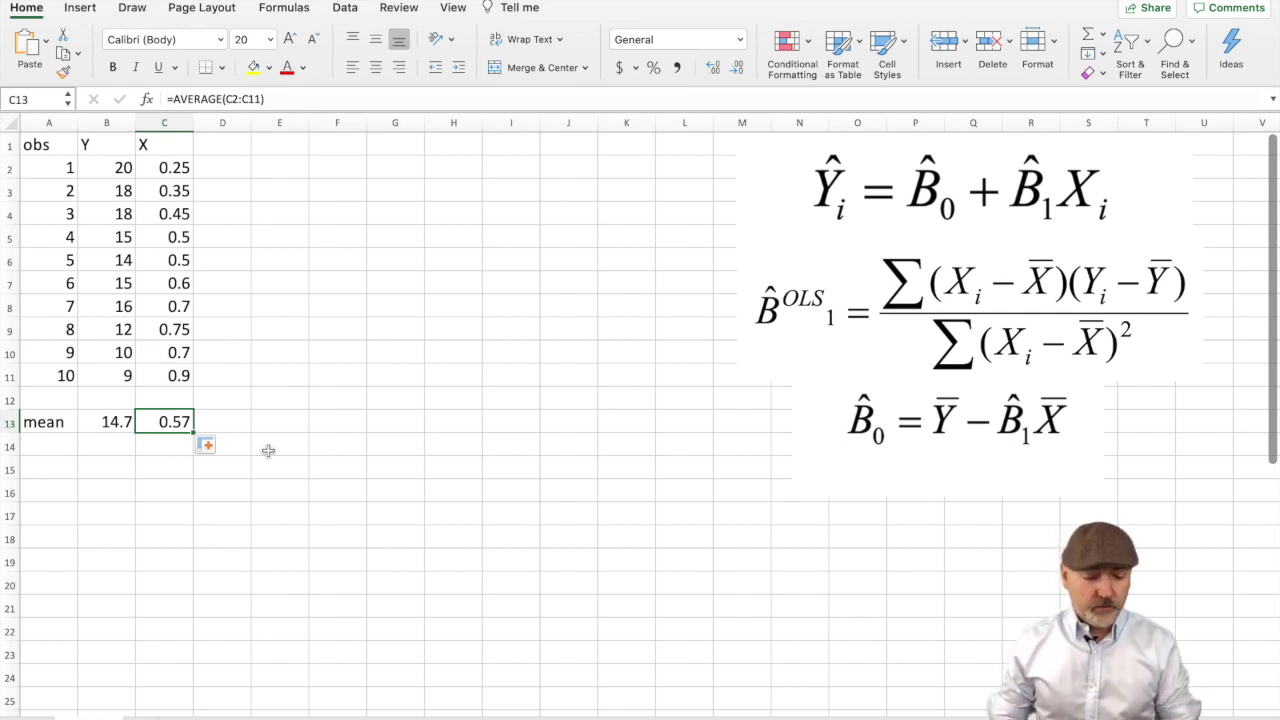
# Enter the column heading "(Y-Ybar)" in D1
pyautogui.click(225, 146)
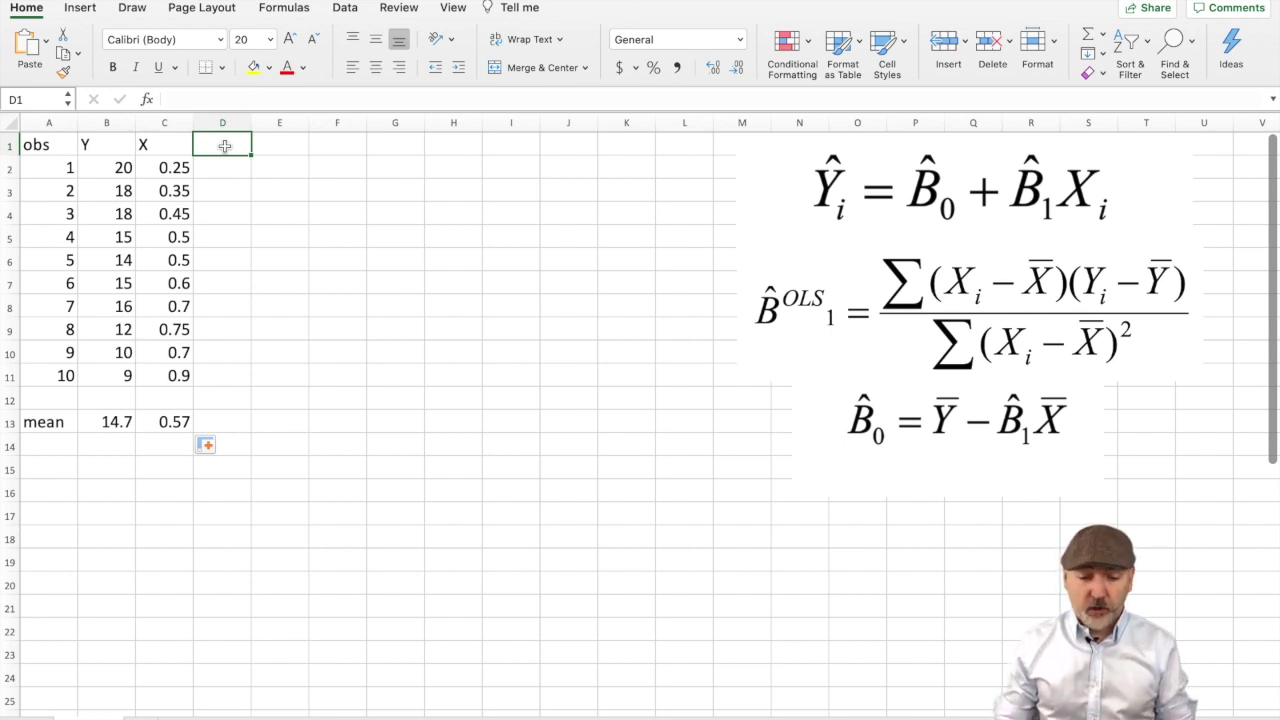
pyautogui.write('(')
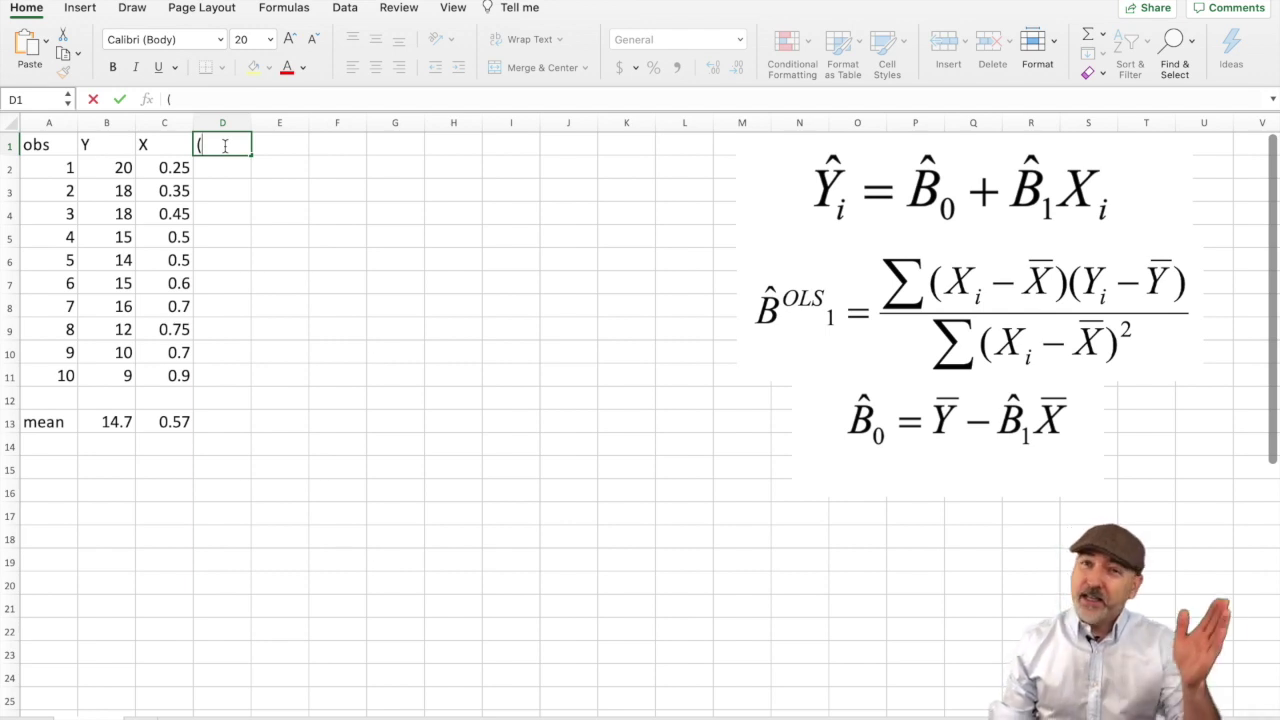
pyautogui.write('Y-')
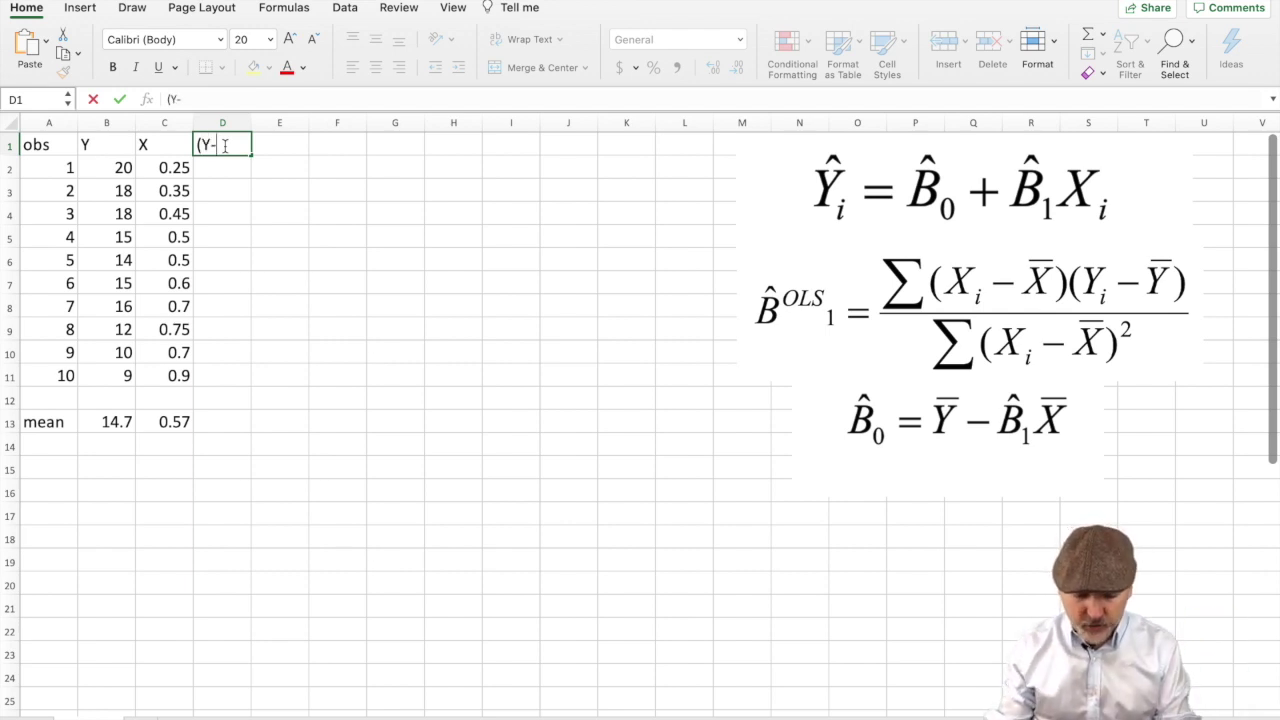
pyautogui.write('Ybar)')
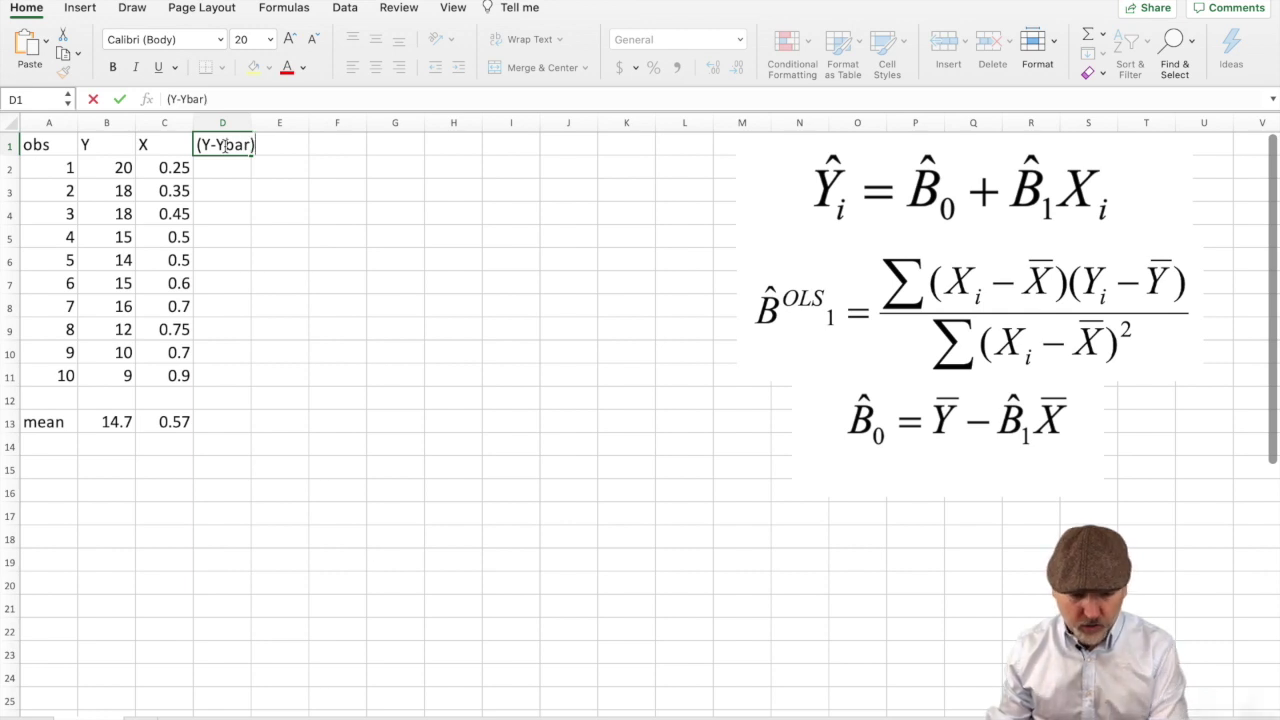
pyautogui.press('Return')
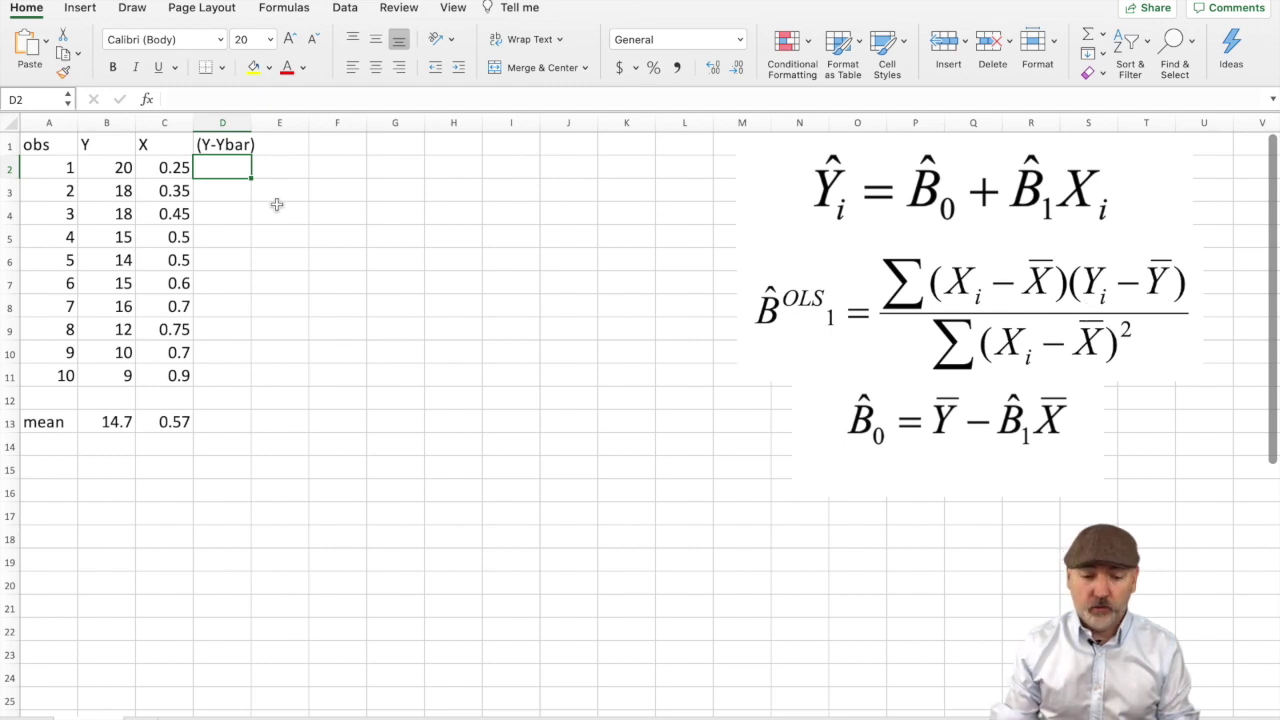
# Calculate the Y deviation in D2 with =B2-$B$13 and fill the formula down to D11
pyautogui.write('=')
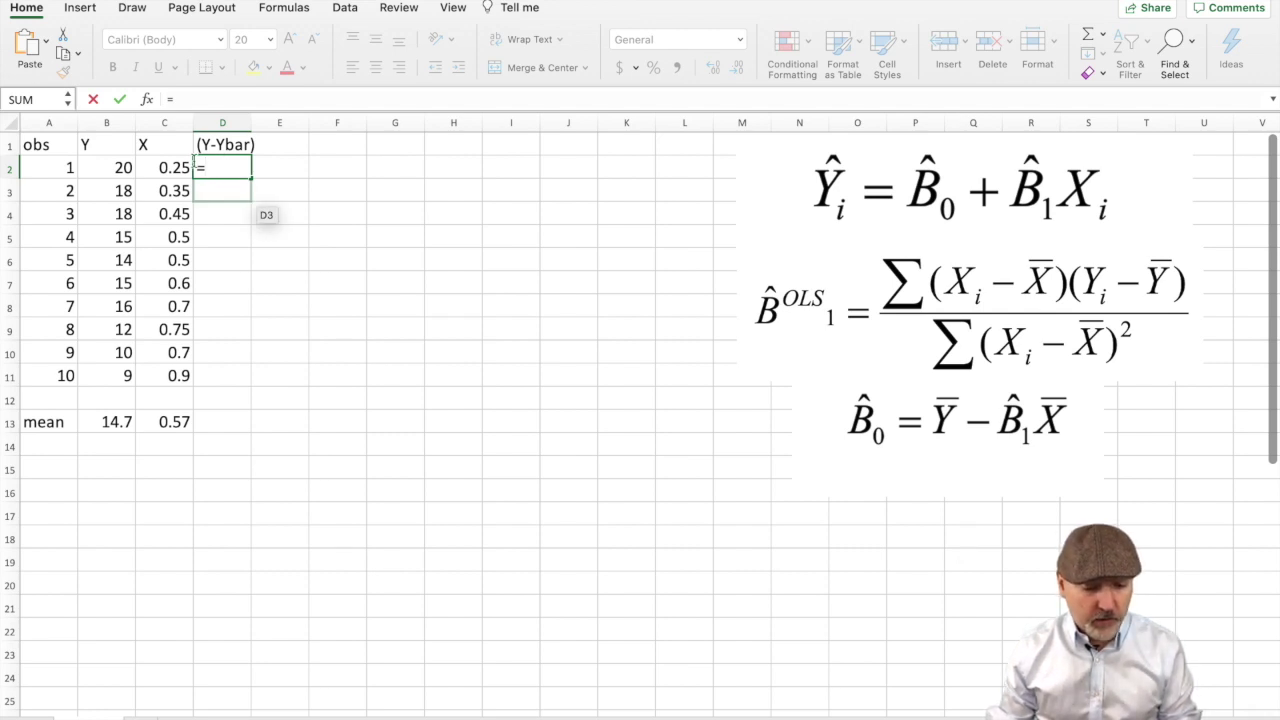
pyautogui.click(118, 167)
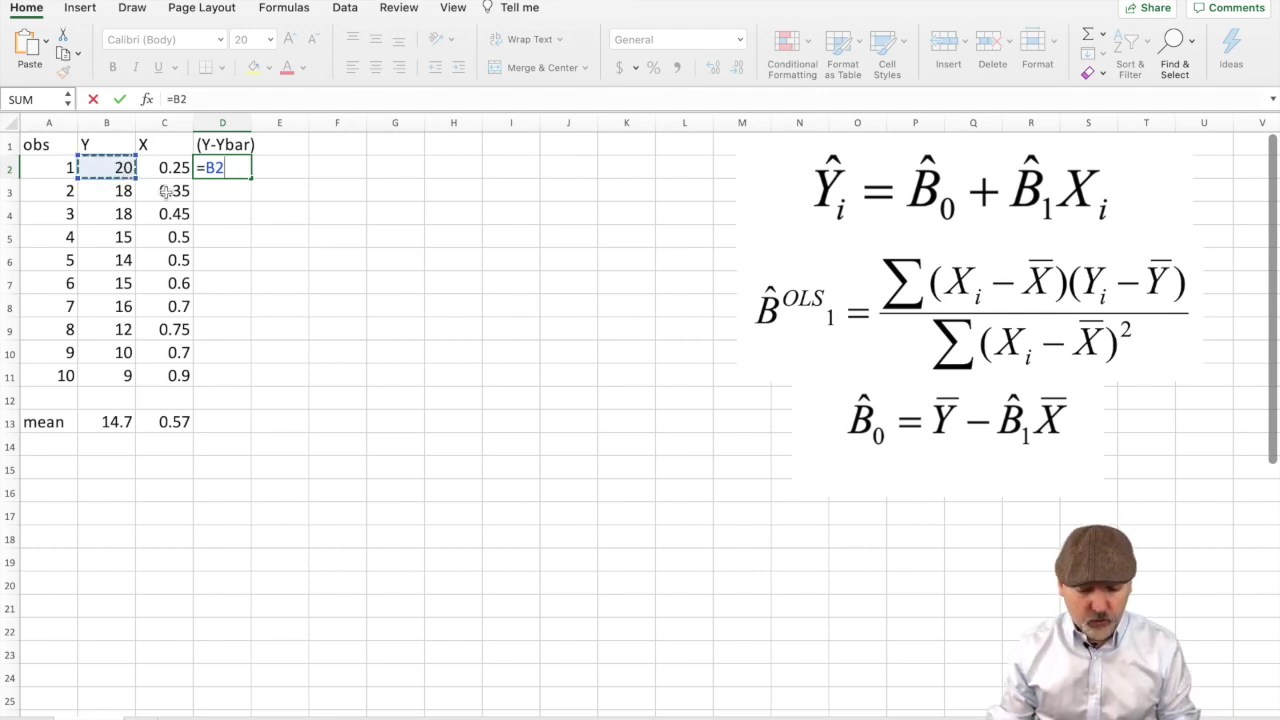
pyautogui.write('-$B')
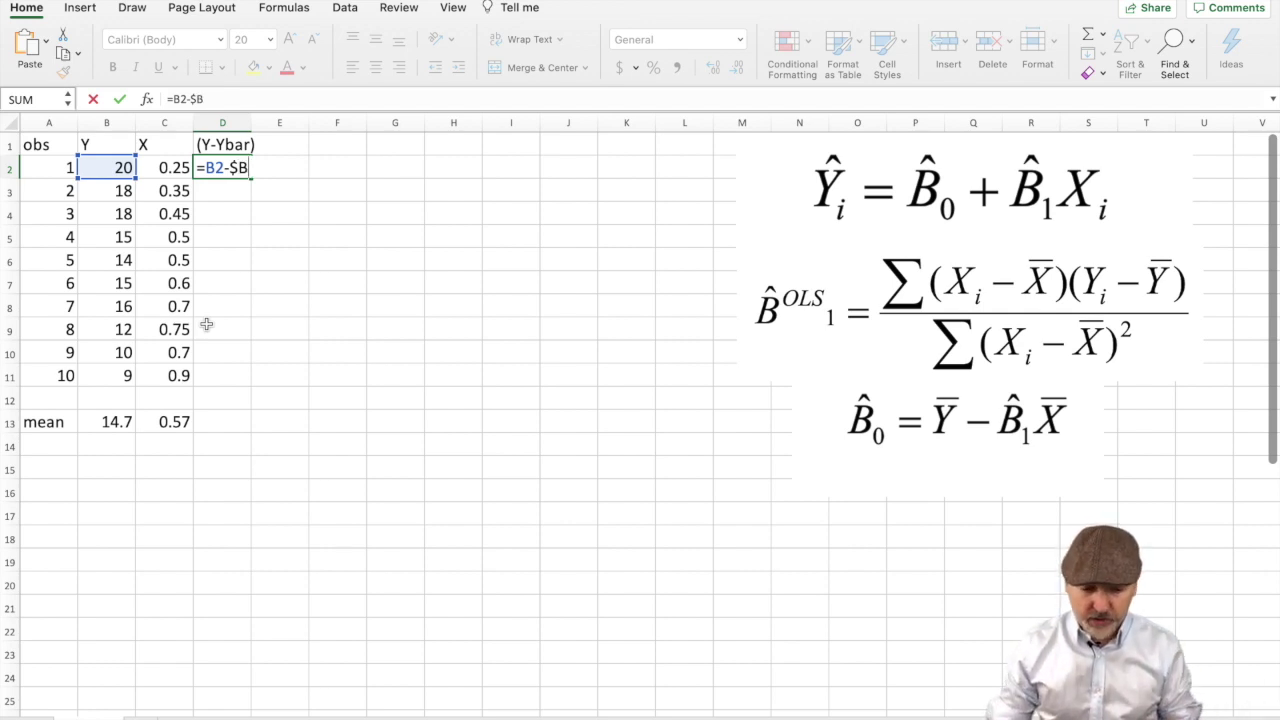
pyautogui.write('$')
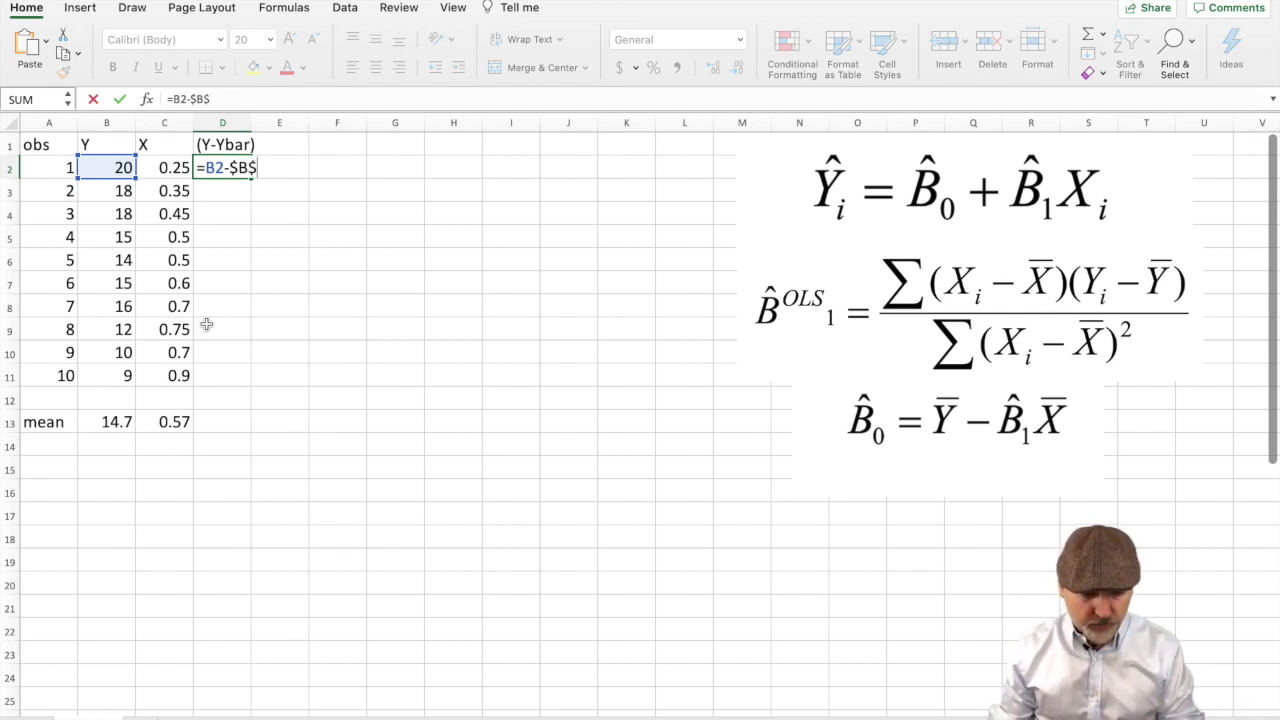
pyautogui.write('13')
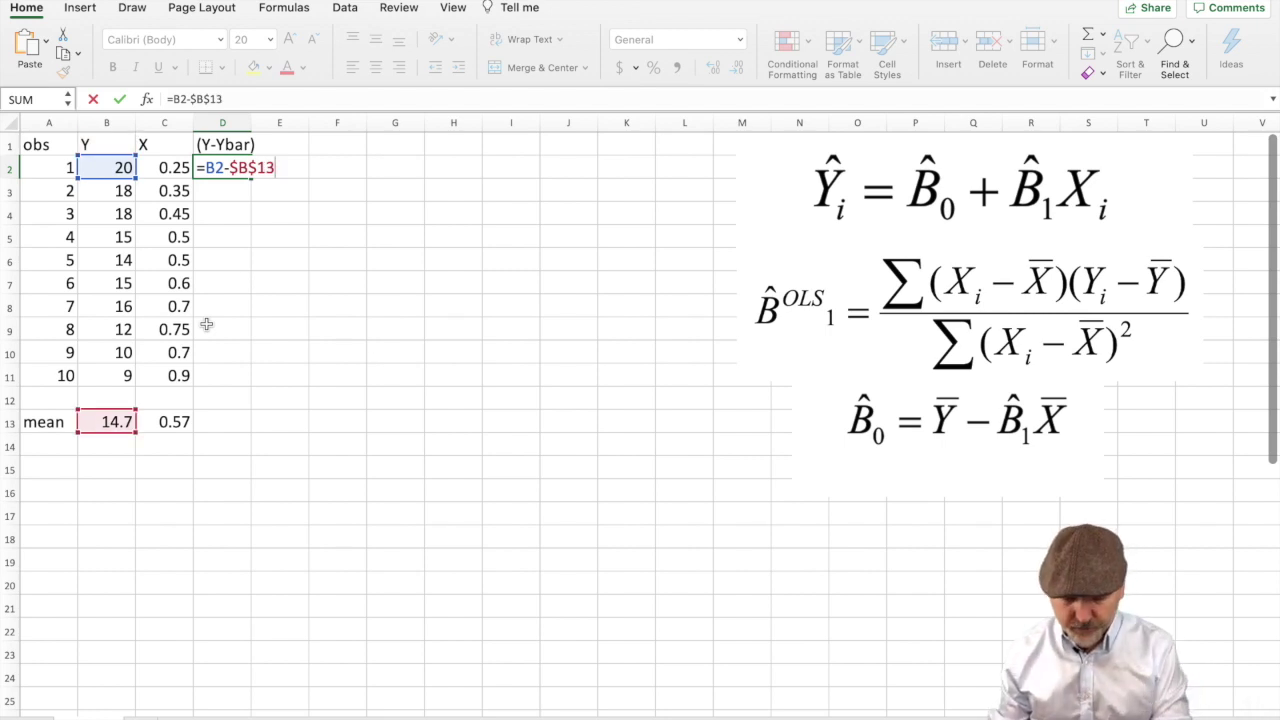
pyautogui.press('Return')
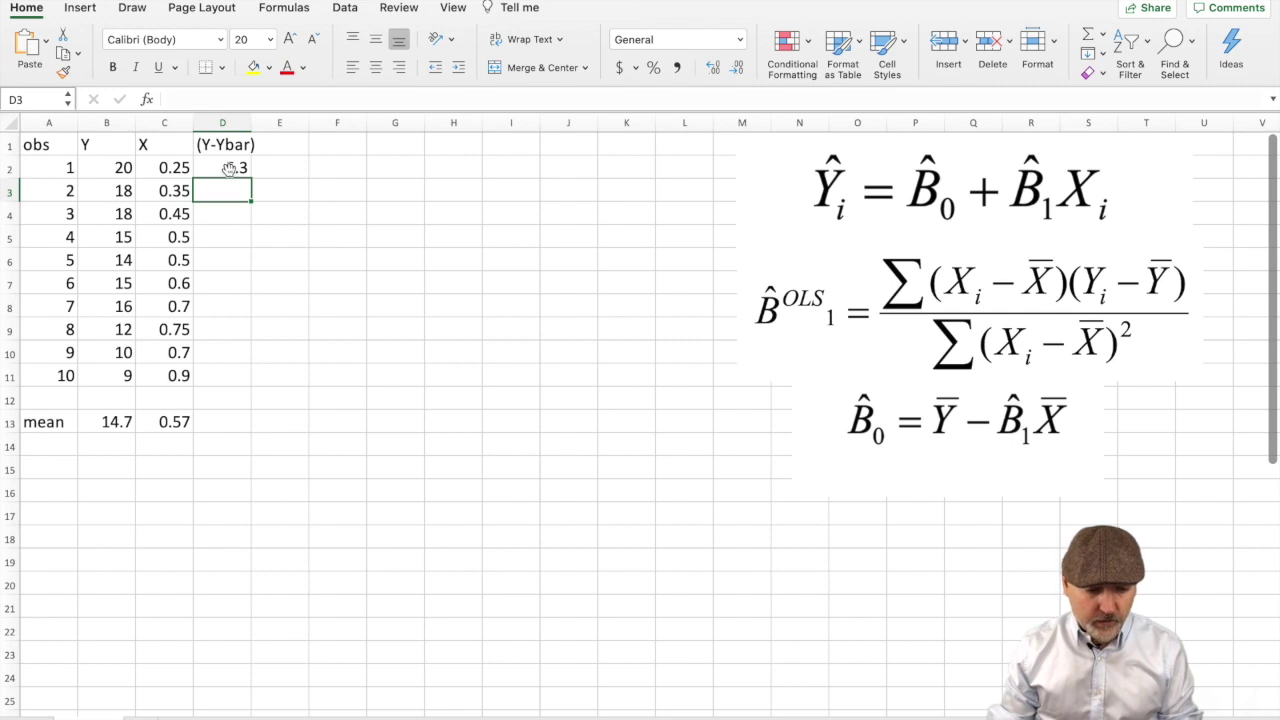
pyautogui.click(240, 170)
pyautogui.moveTo(249, 176); pyautogui.dragTo(233, 396)
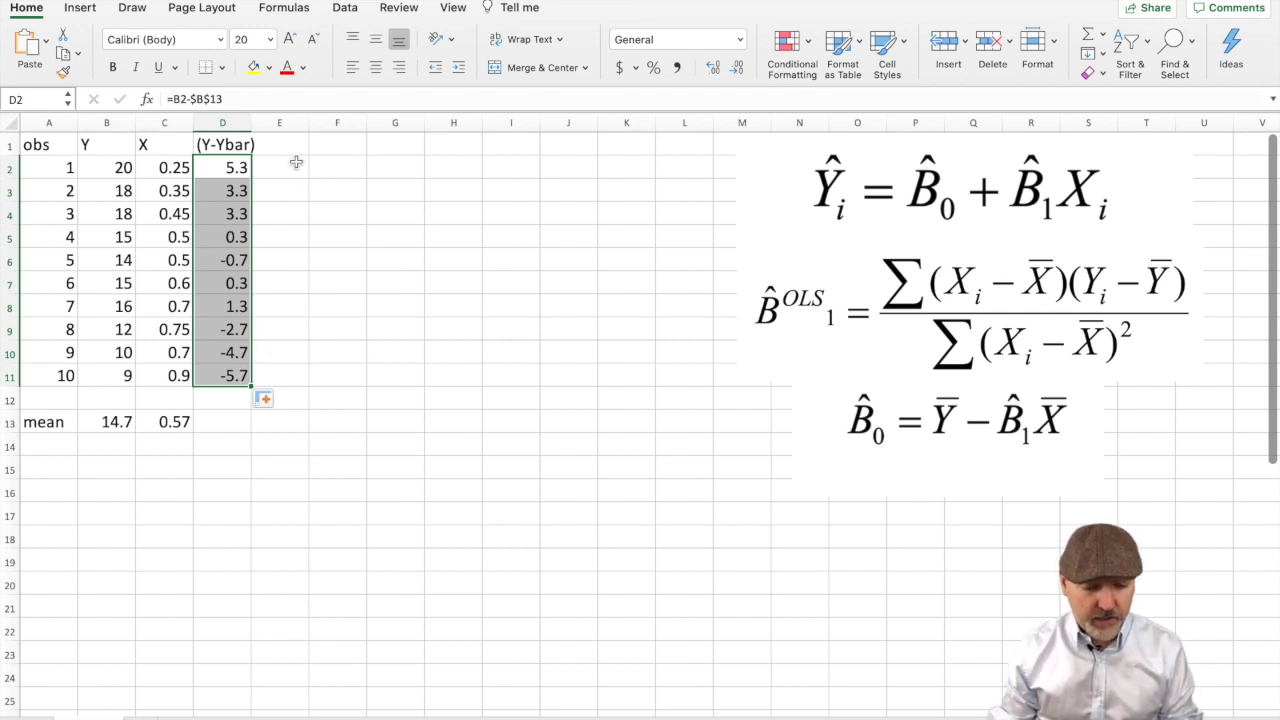
# Enter the column heading "(X-Xbar)" in E1
pyautogui.click(289, 146)
pyautogui.write('(')
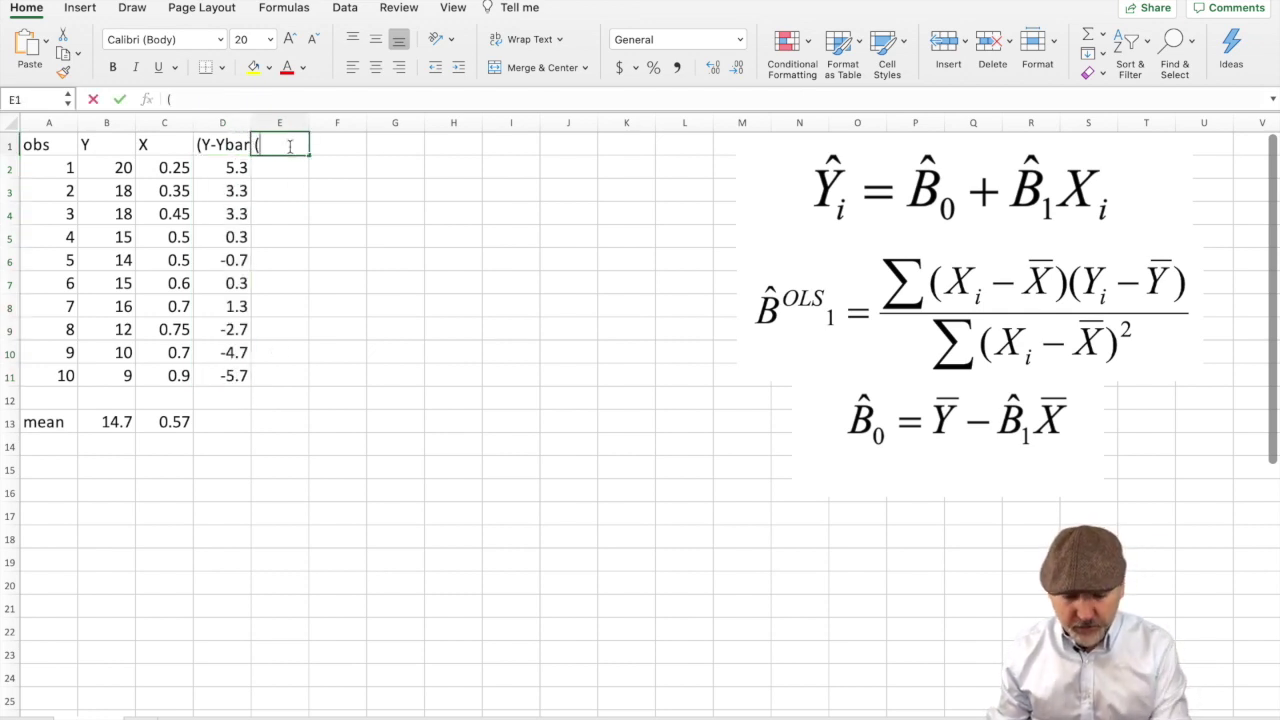
pyautogui.write('X-Xbar)')
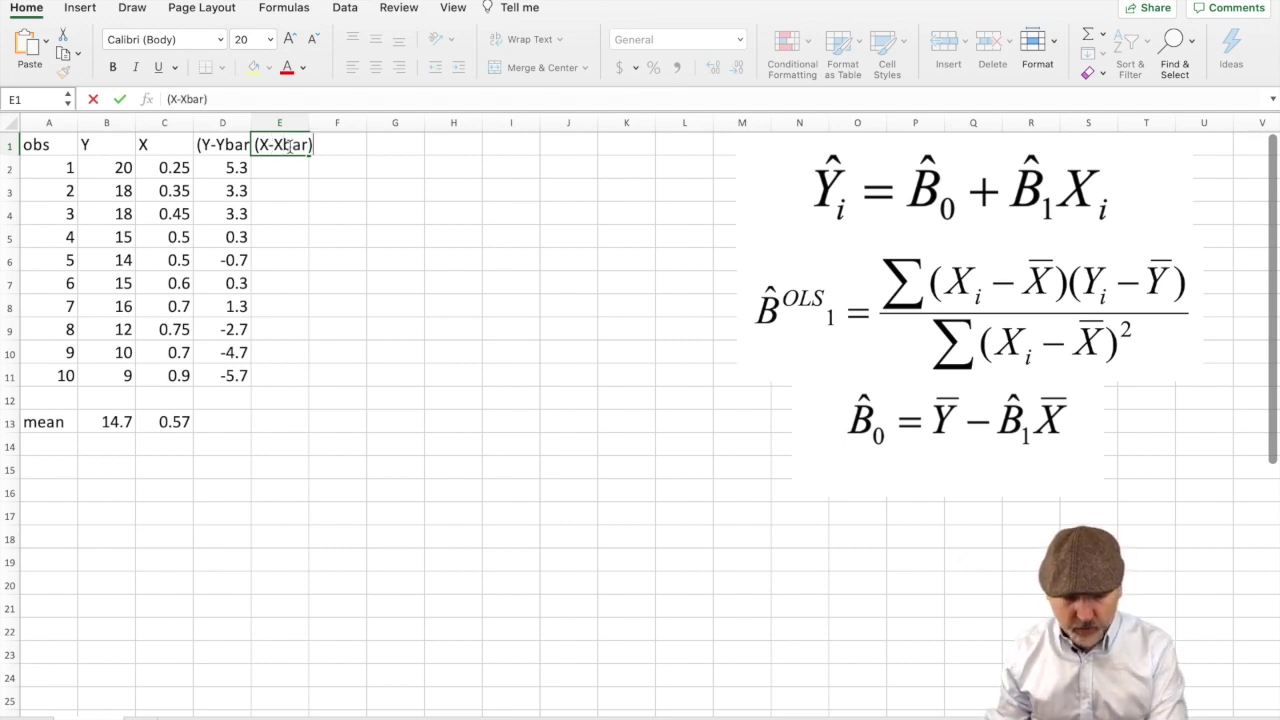
pyautogui.press('Return')
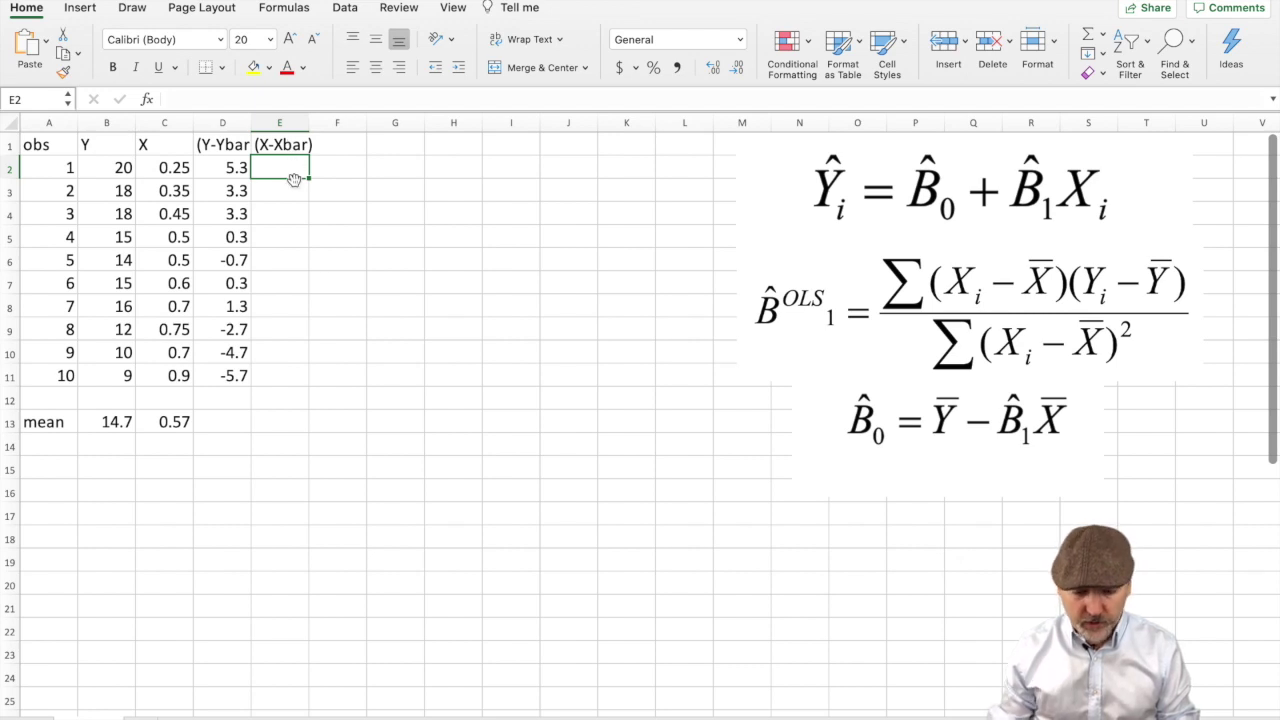
# Calculate the X deviation in E2 with =C2-$C$13 and fill the formula down to E11
pyautogui.write('=')
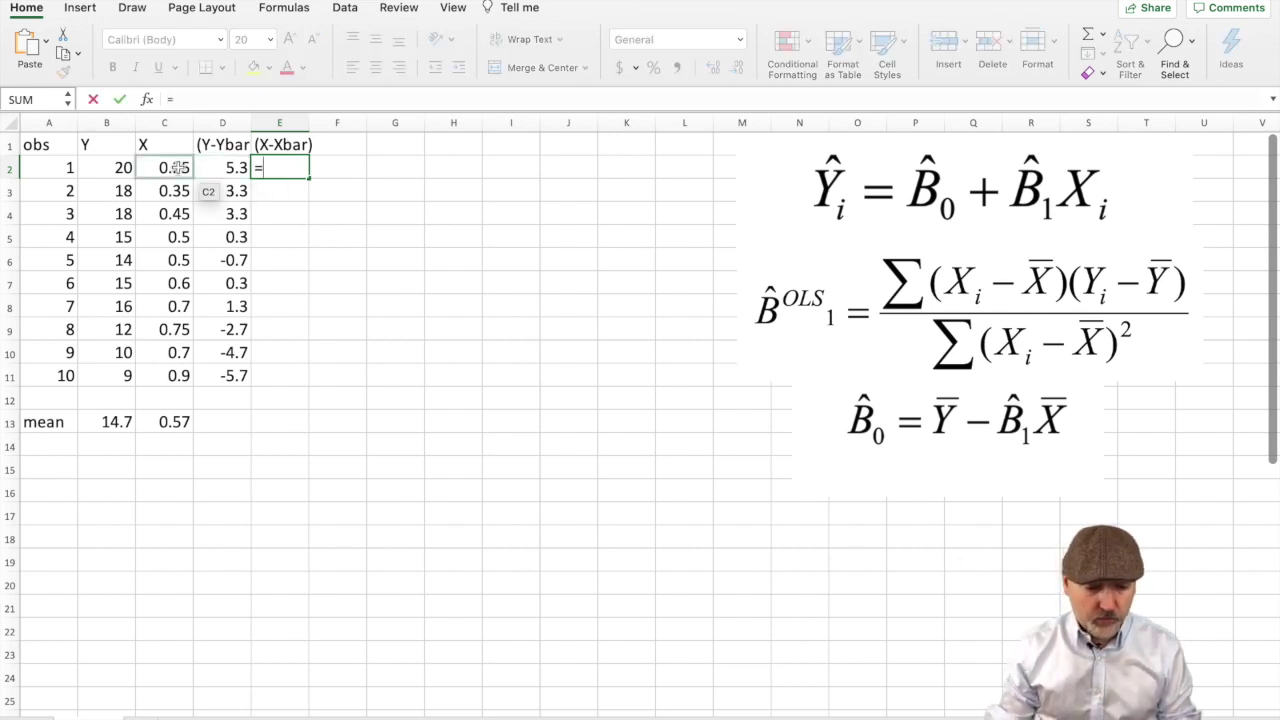
pyautogui.click(175, 167)
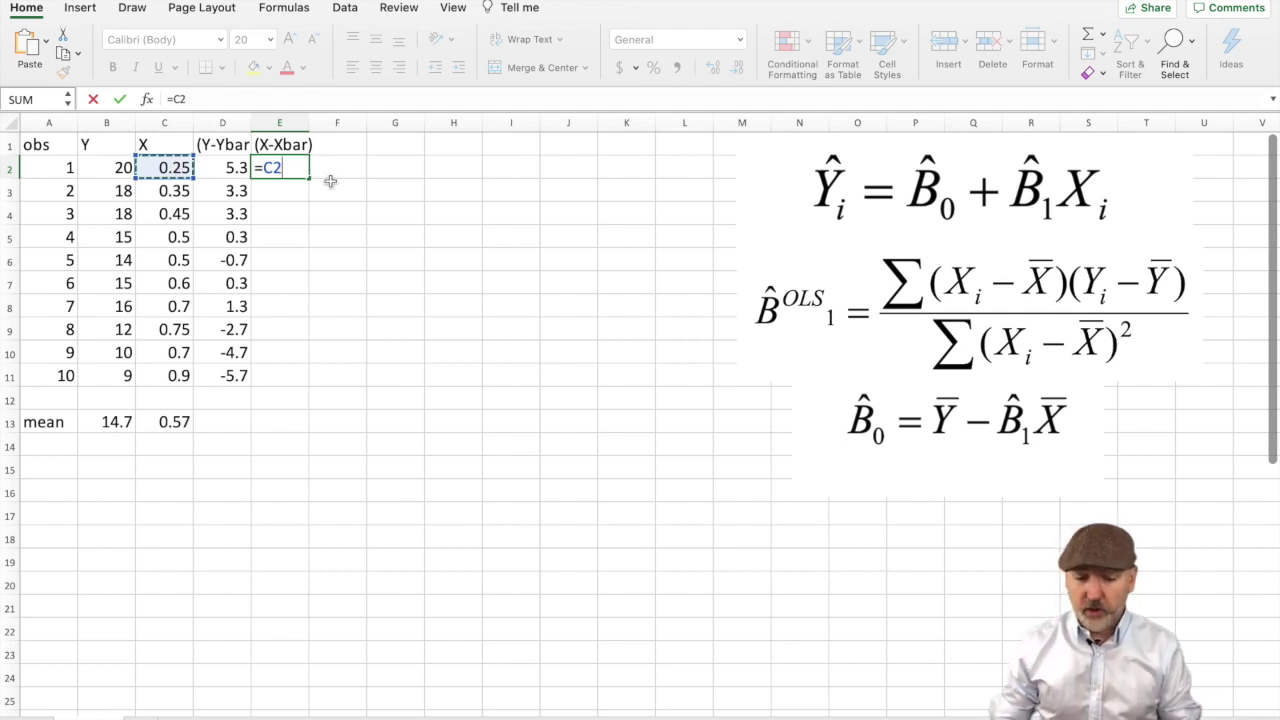
pyautogui.write('-')
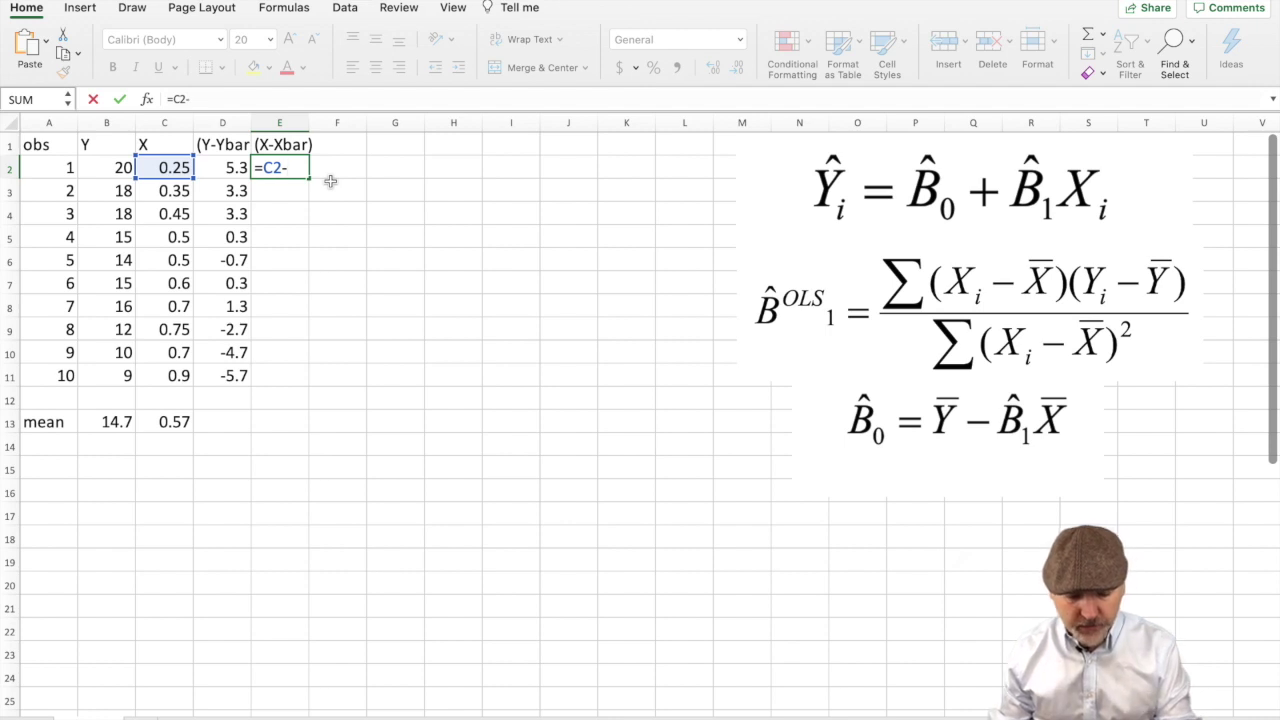
pyautogui.write('$')
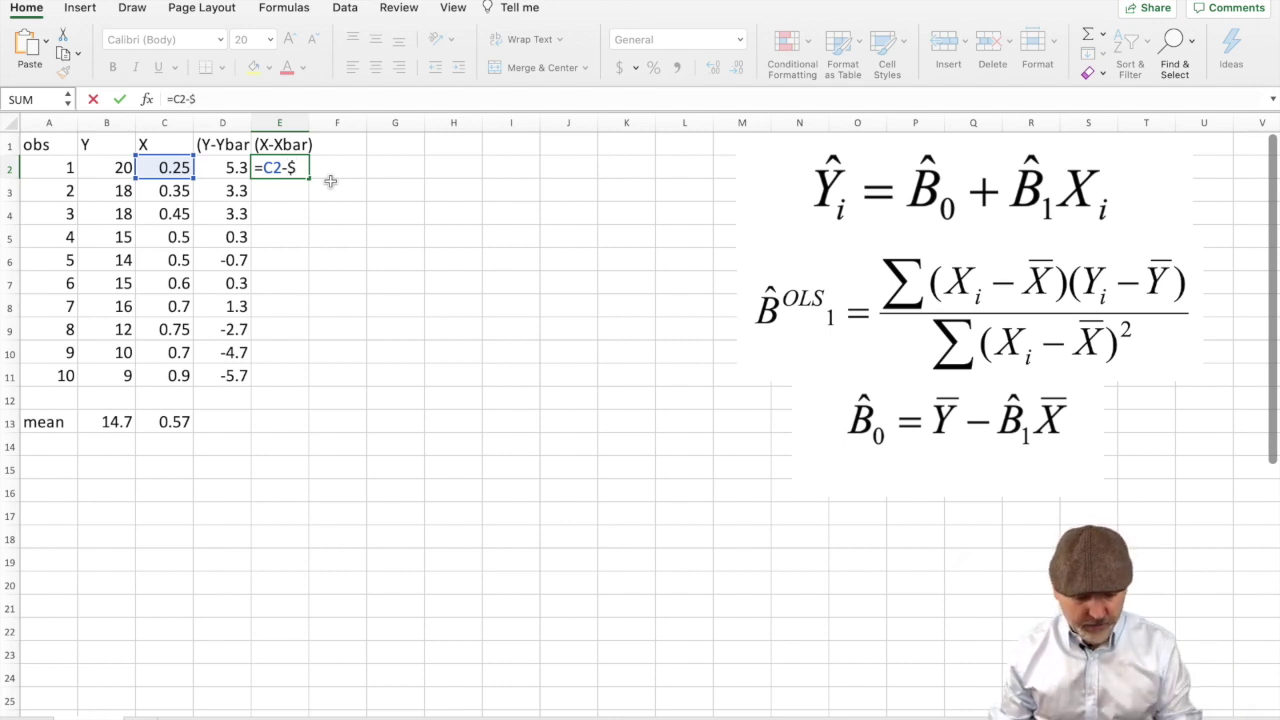
pyautogui.write('c$13')
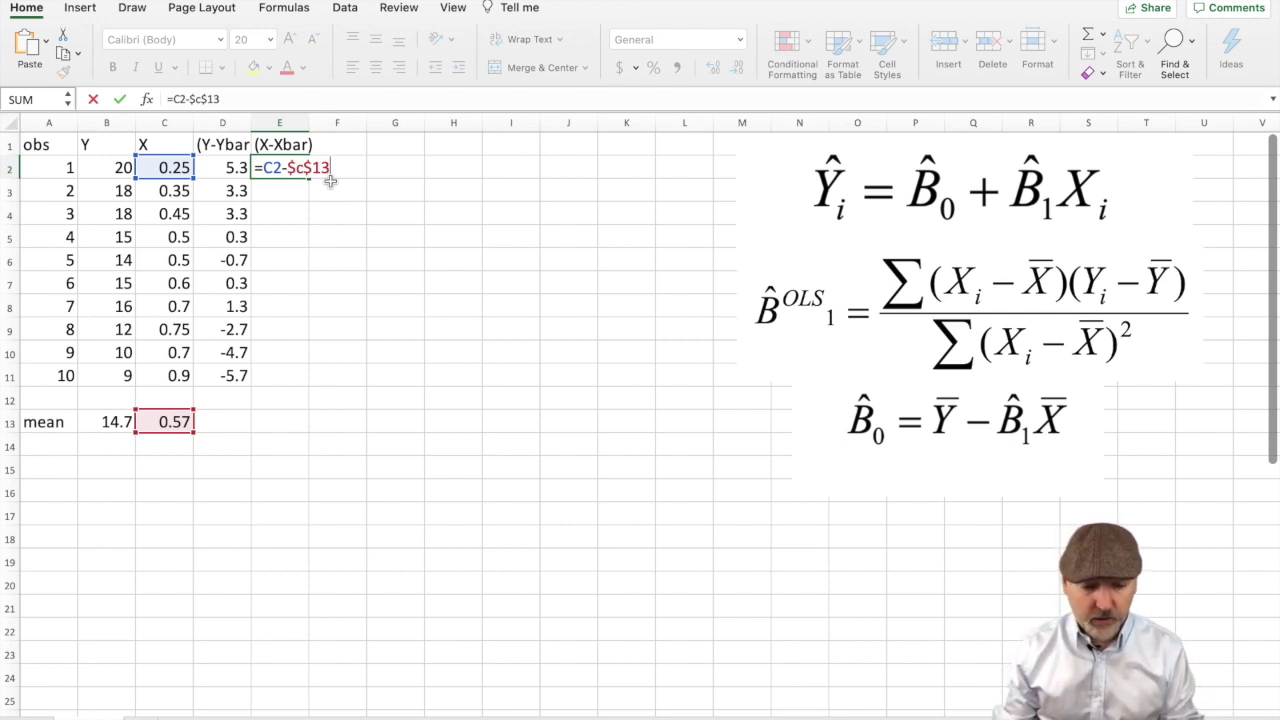
pyautogui.press('Return')
pyautogui.click(288, 168)
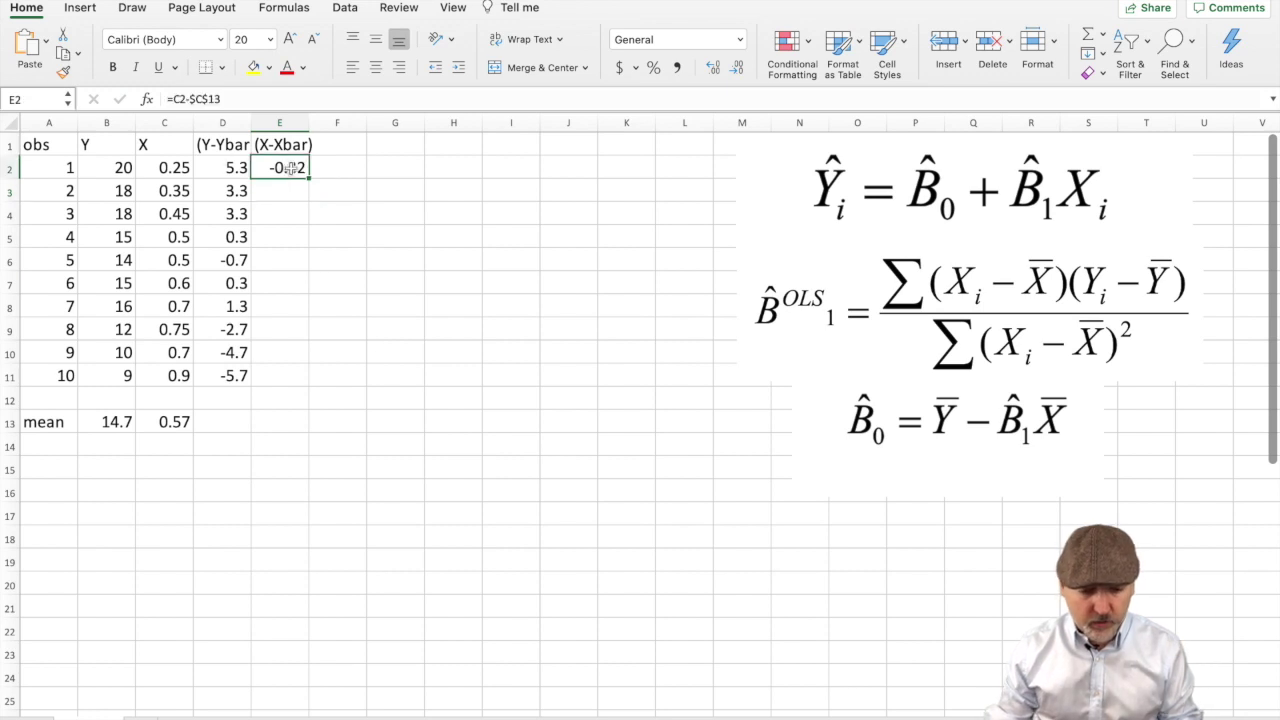
pyautogui.moveTo(309, 178); pyautogui.dragTo(298, 378)
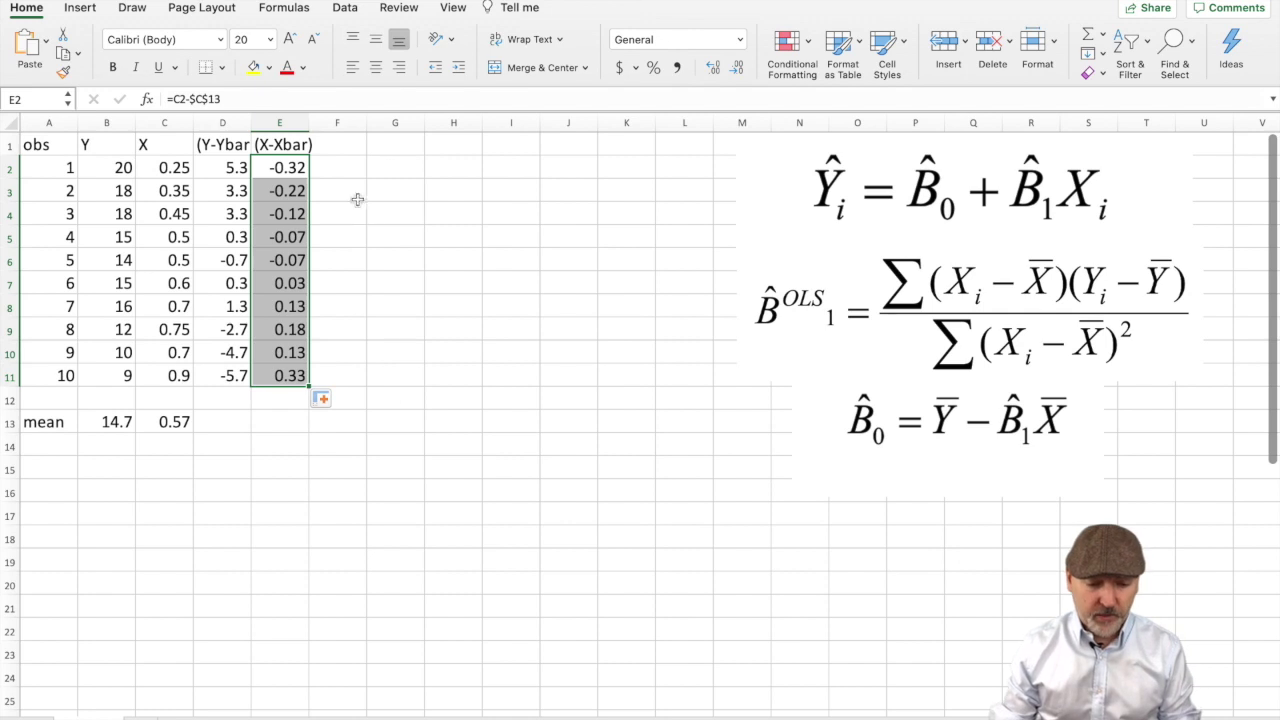
# Enter the column heading "(Y-Ybar)(X-Xbar)" in F1 and widen column F to fit it
pyautogui.click(337, 146)
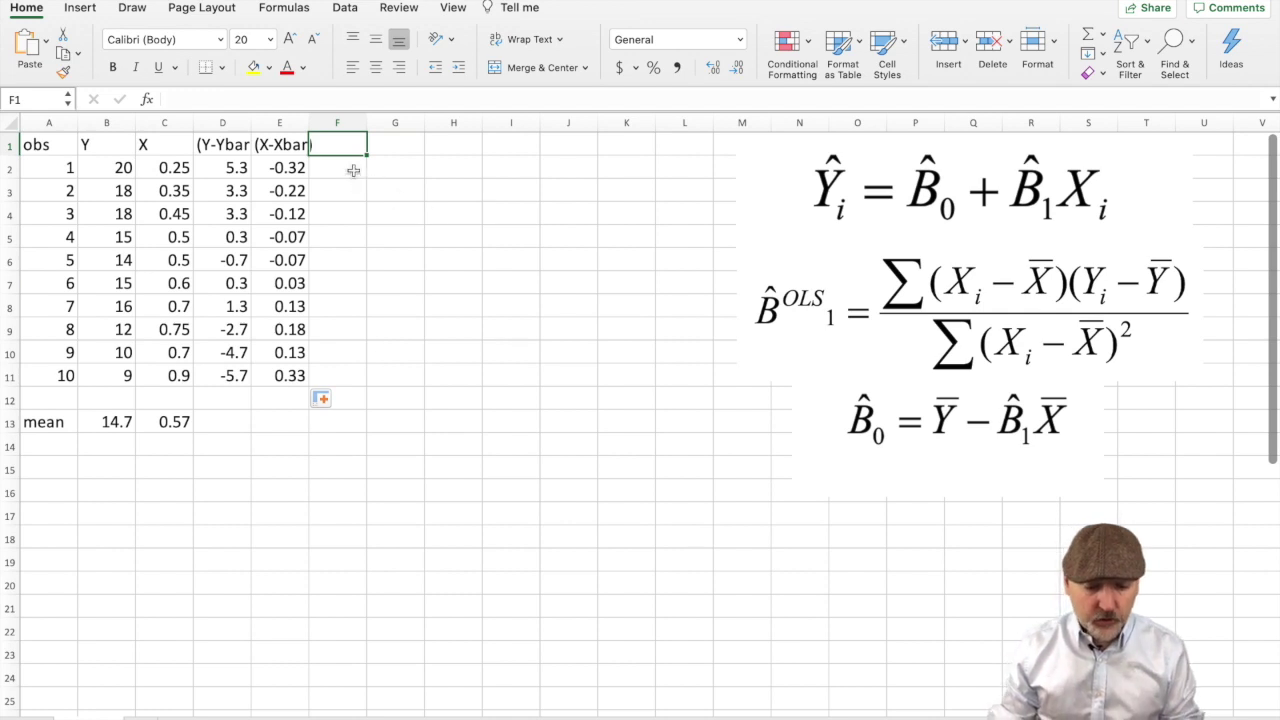
pyautogui.write('(')
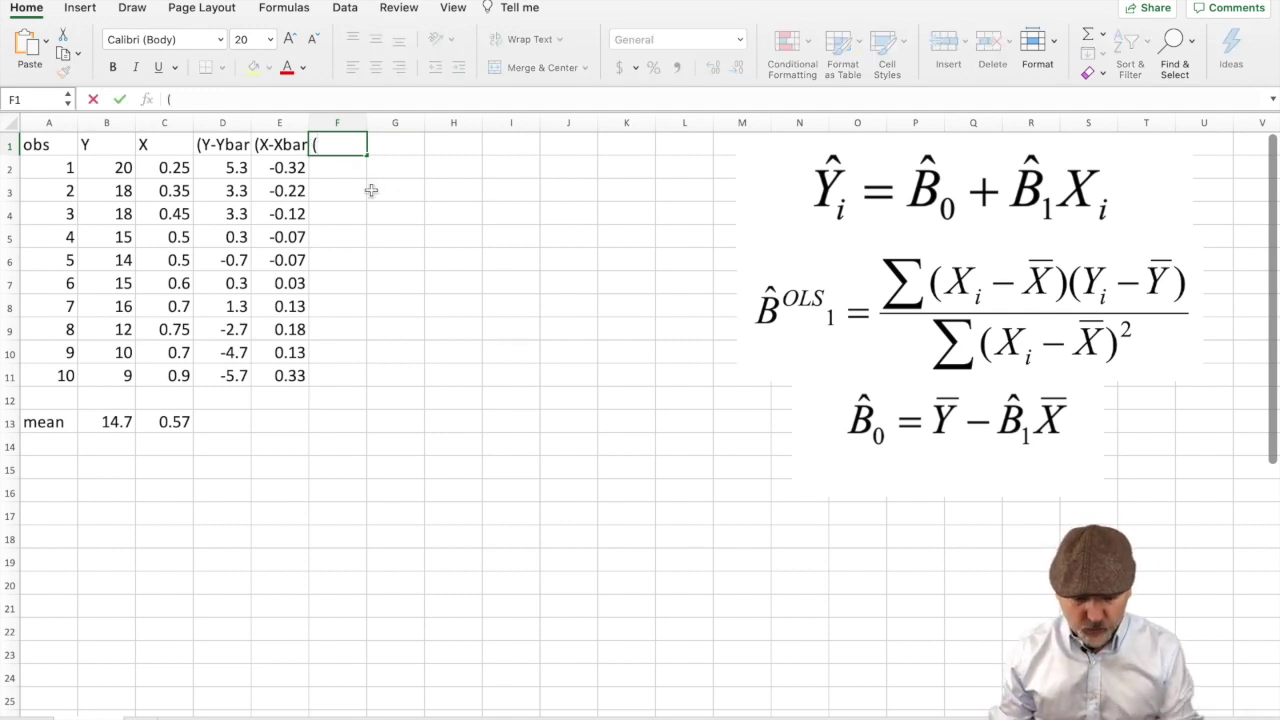
pyautogui.write('Y-Y')
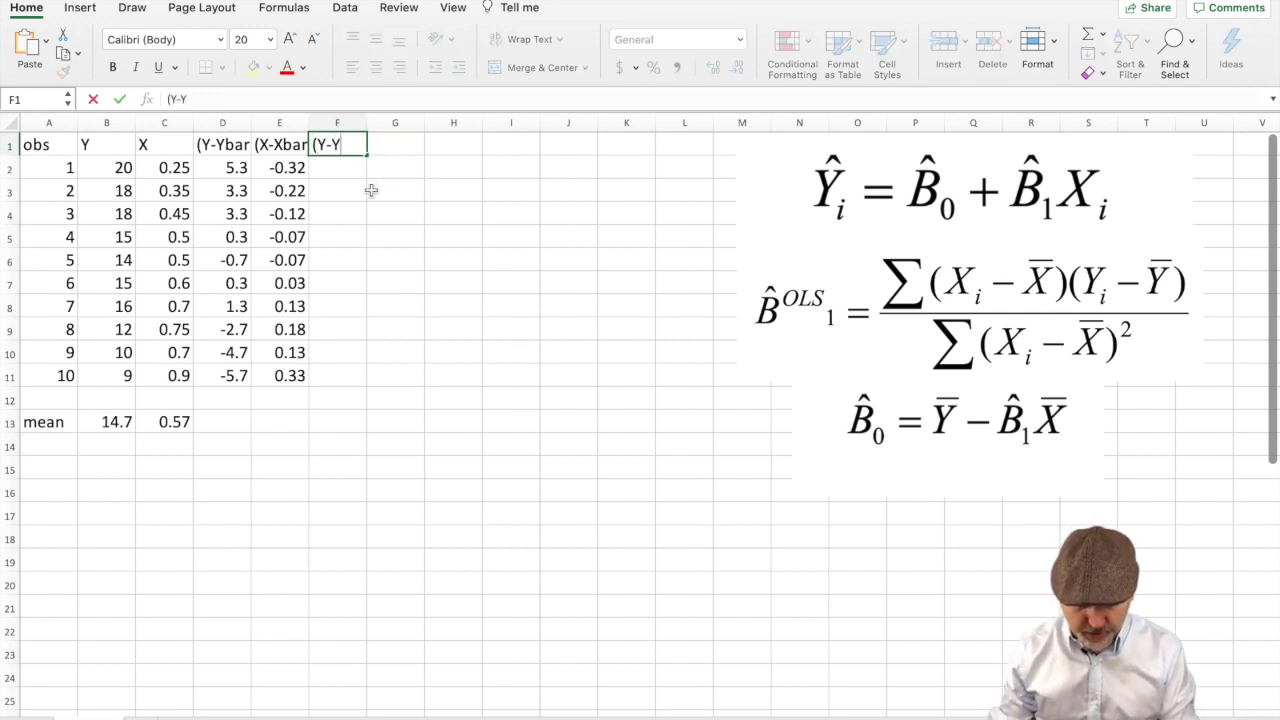
pyautogui.write('bar)(')
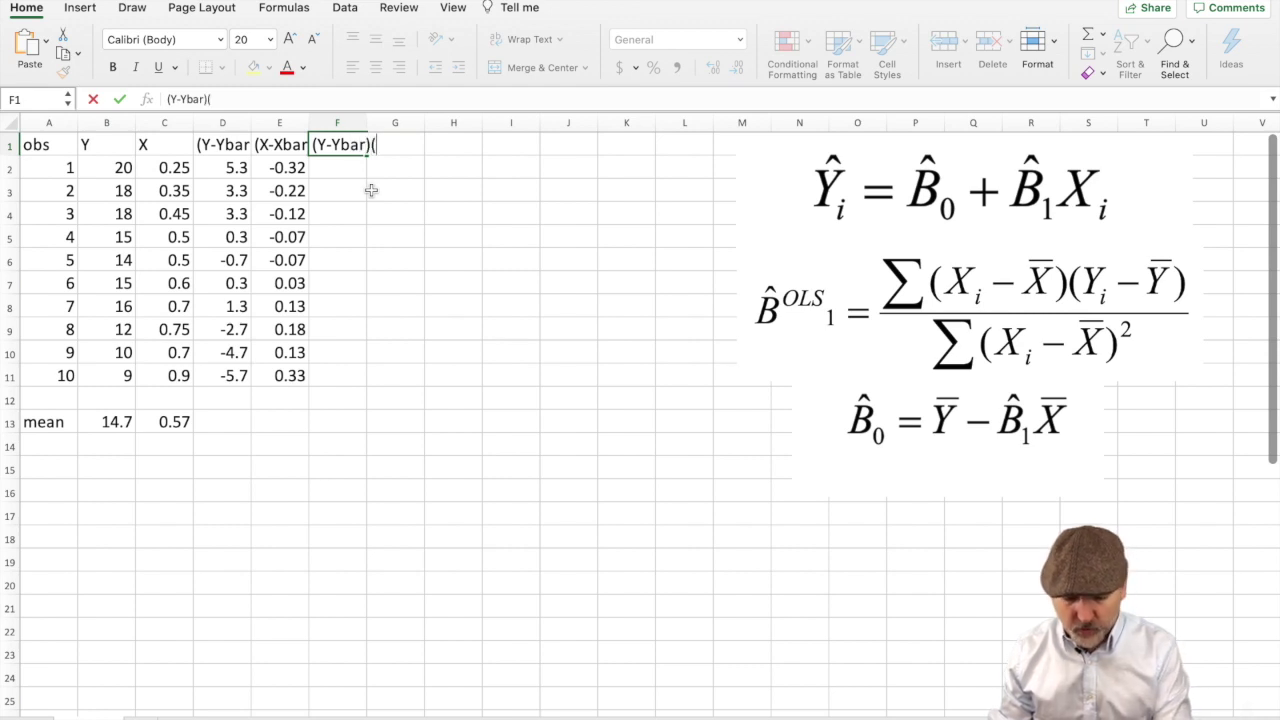
pyautogui.write('X')
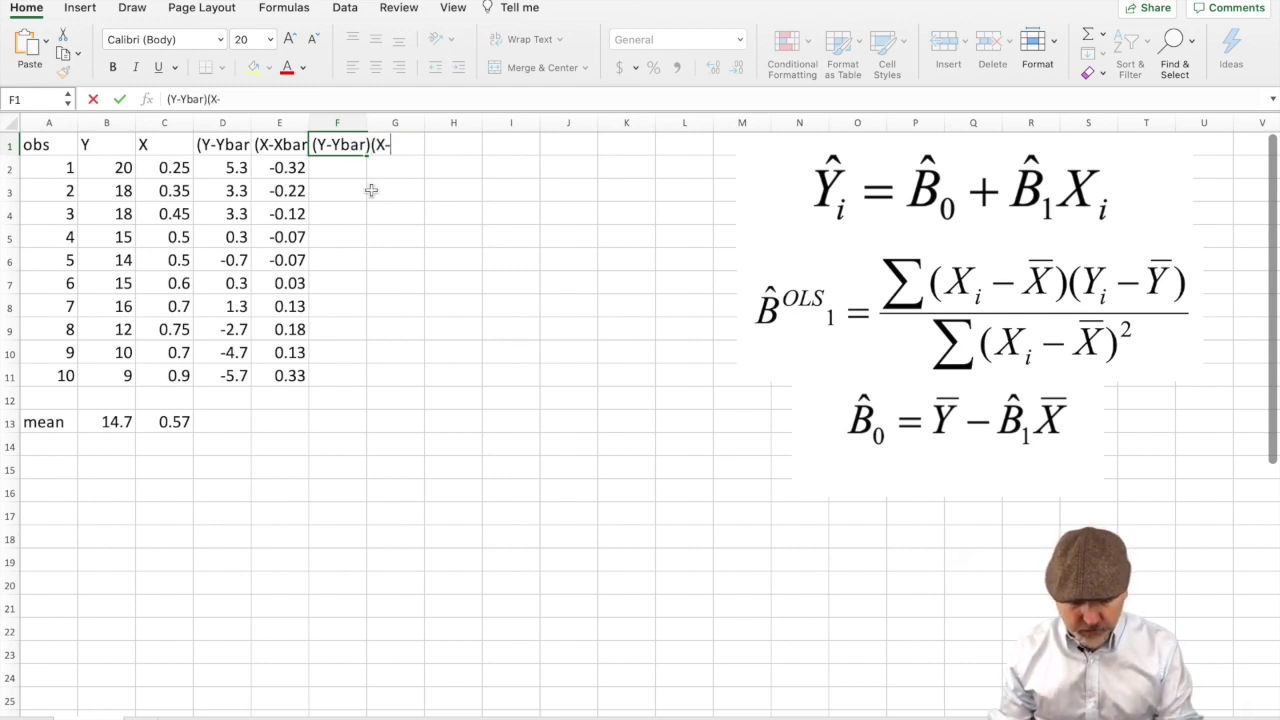
pyautogui.write('-Xbar)')
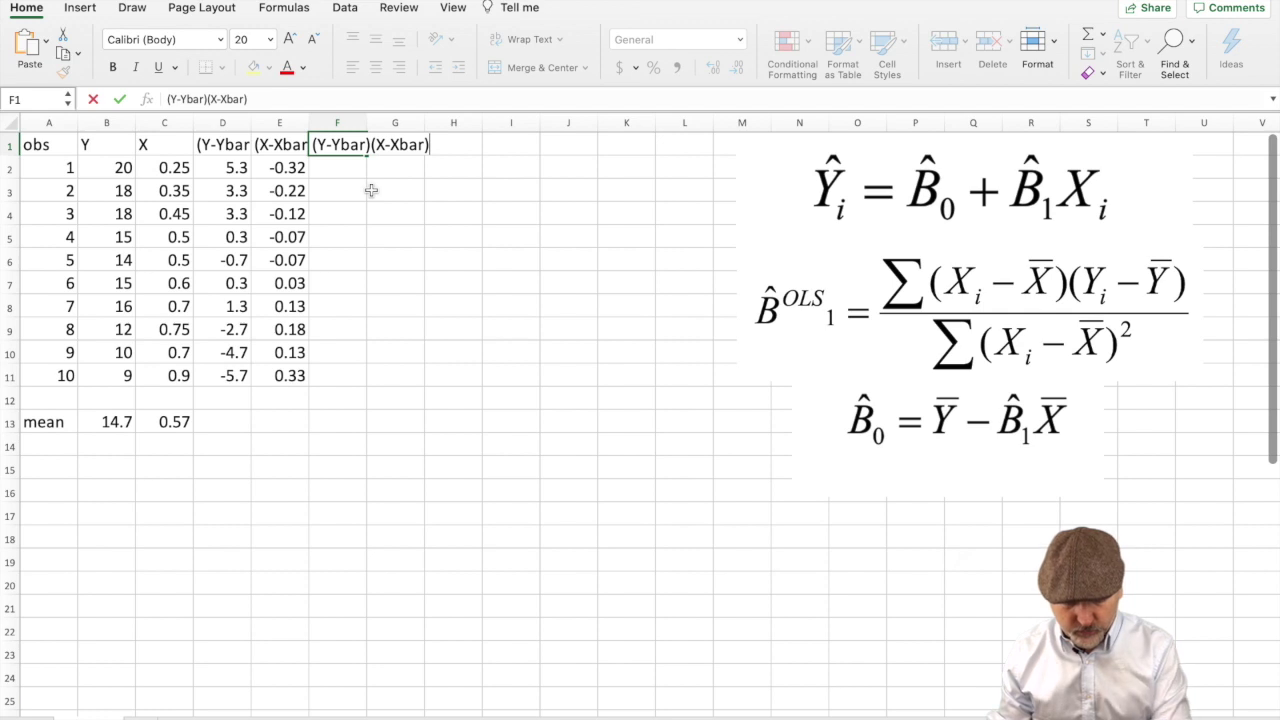
pyautogui.press('Return')
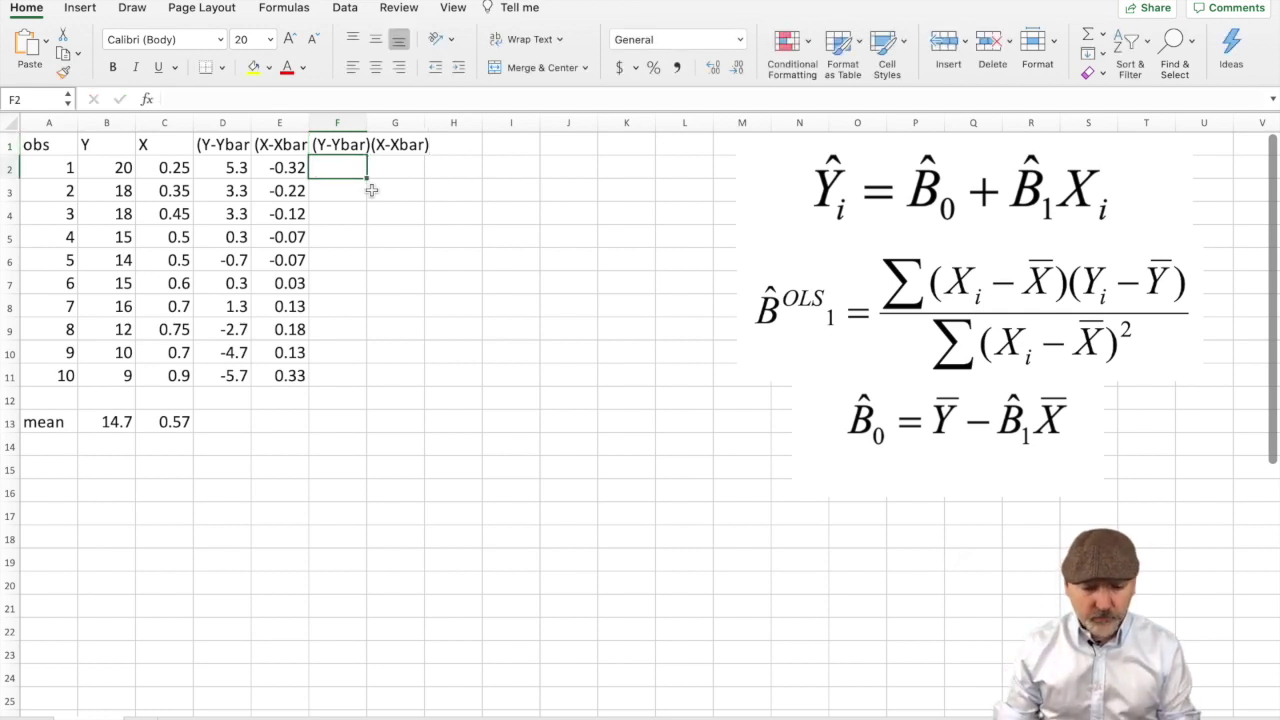
pyautogui.moveTo(368, 128); pyautogui.dragTo(436, 128)
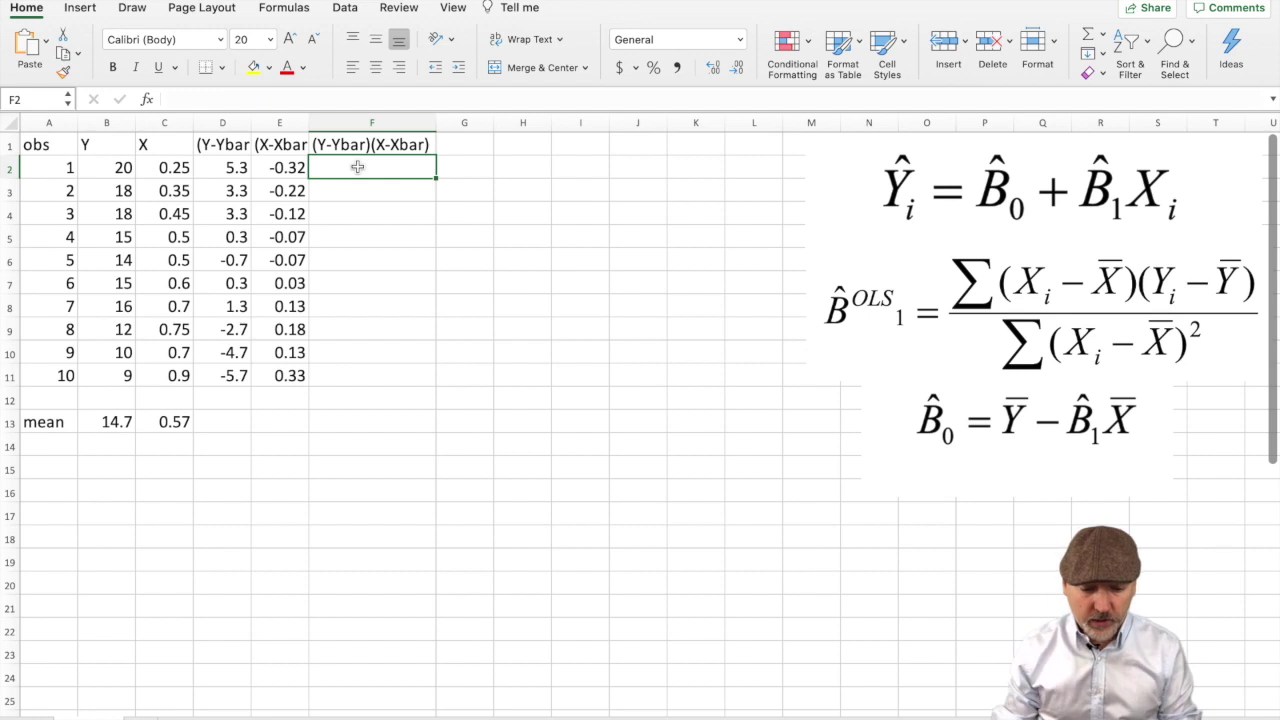
# Calculate the product of the Y and X deviations in F2 with =D2*E2 and fill the formula down to F11
pyautogui.write('=')
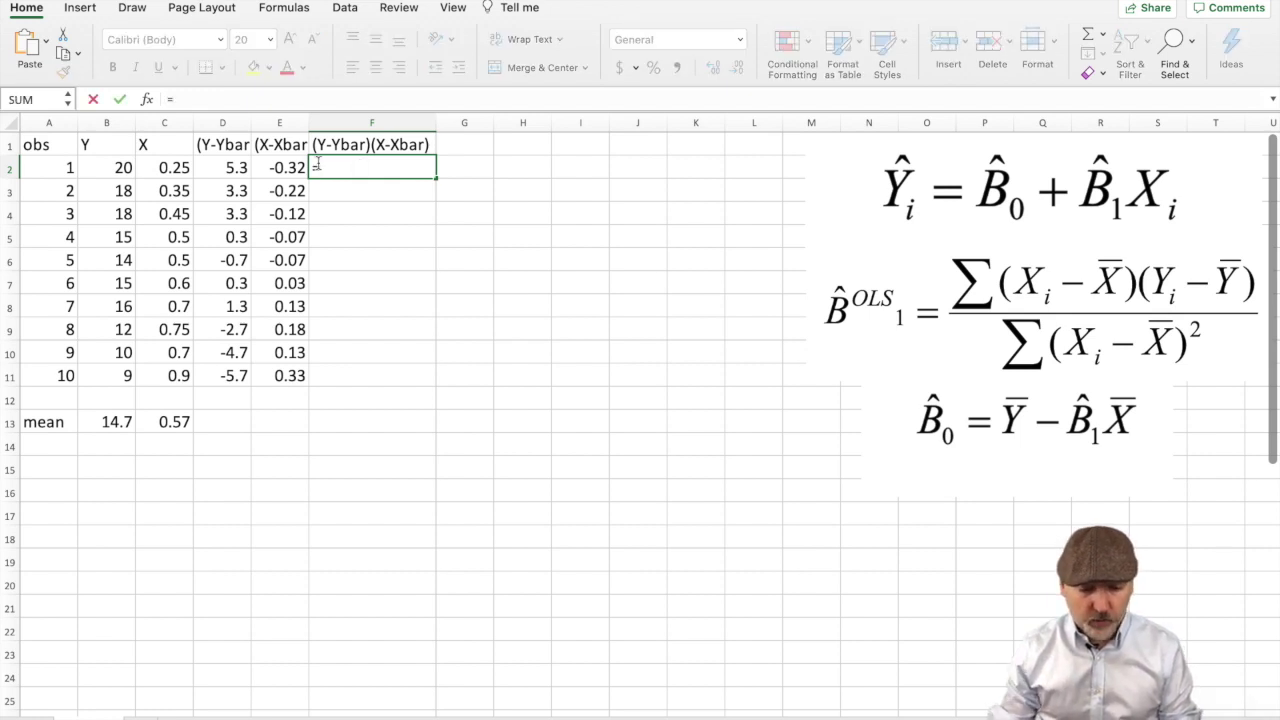
pyautogui.click(226, 168)
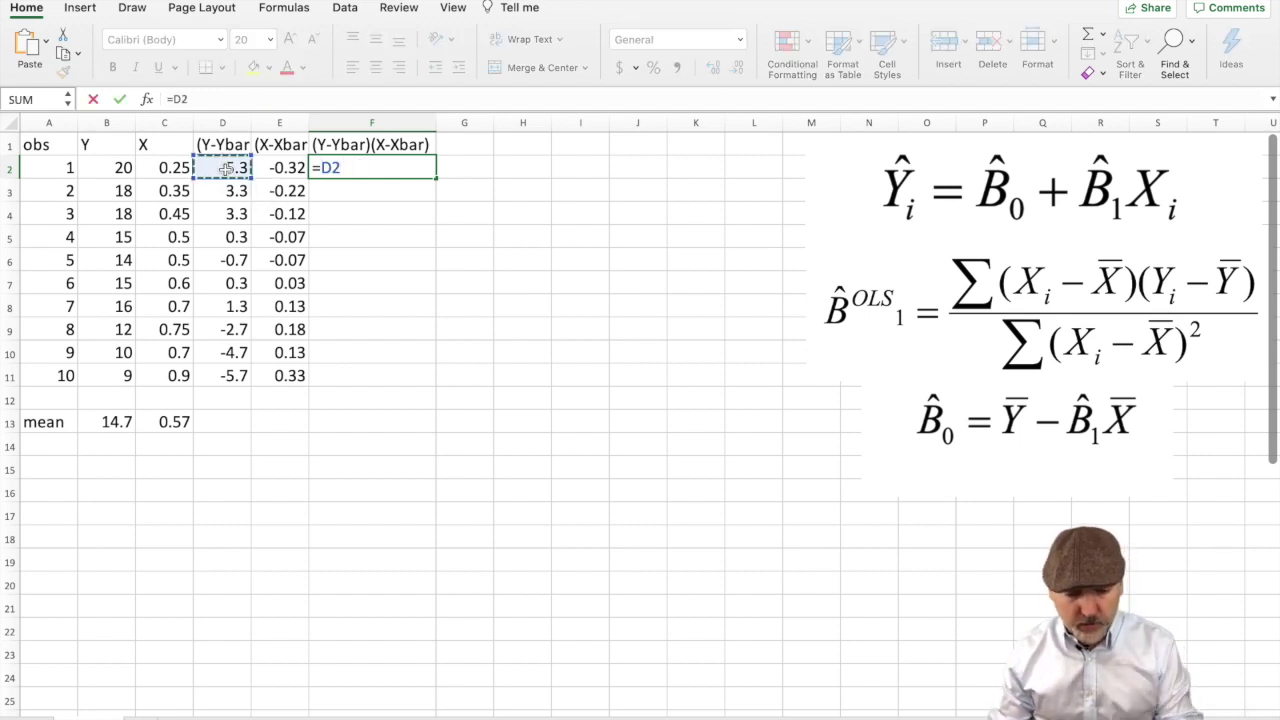
pyautogui.write('*')
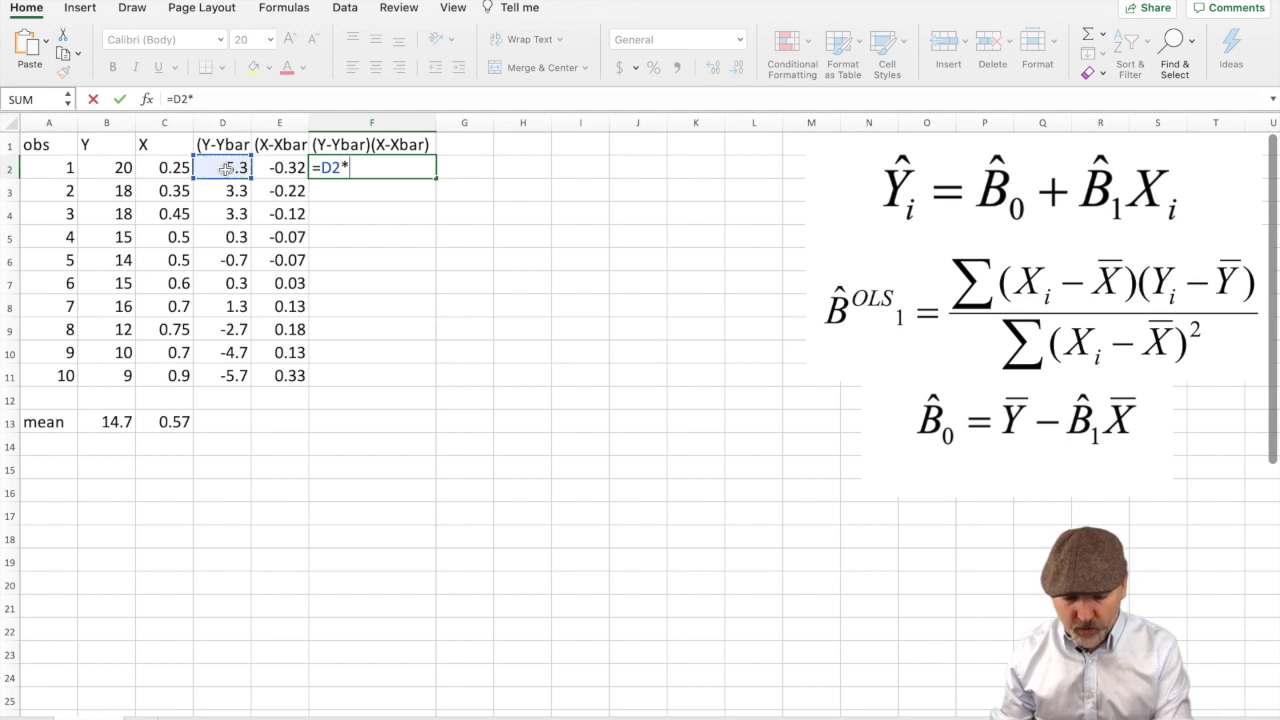
pyautogui.click(276, 168)
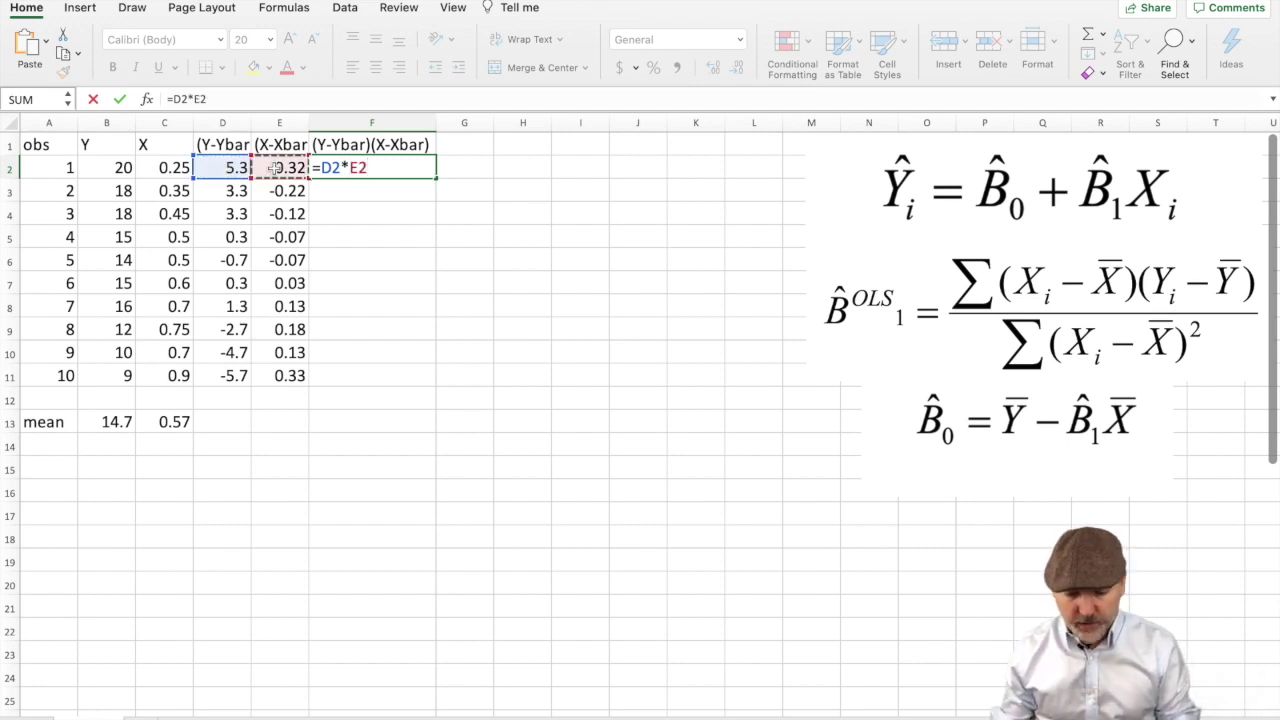
pyautogui.press('Return')
pyautogui.click(371, 168)
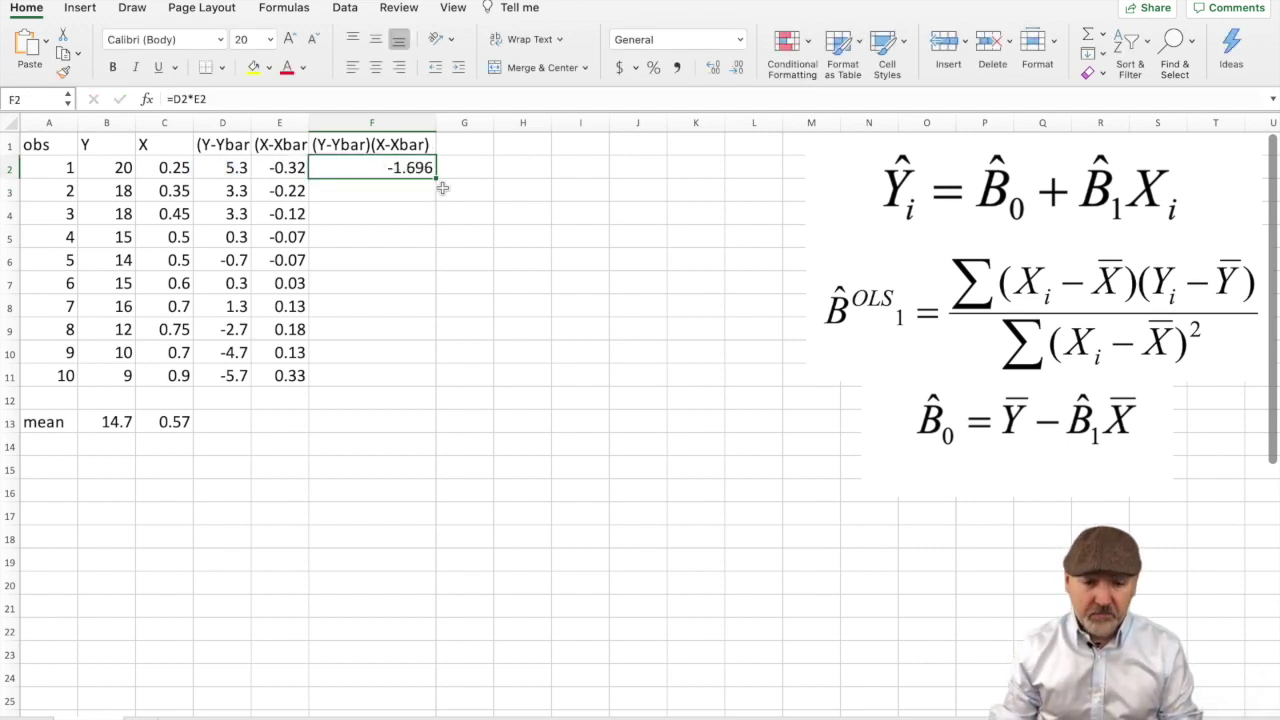
pyautogui.moveTo(436, 178); pyautogui.dragTo(417, 383)
pyautogui.click(385, 420)
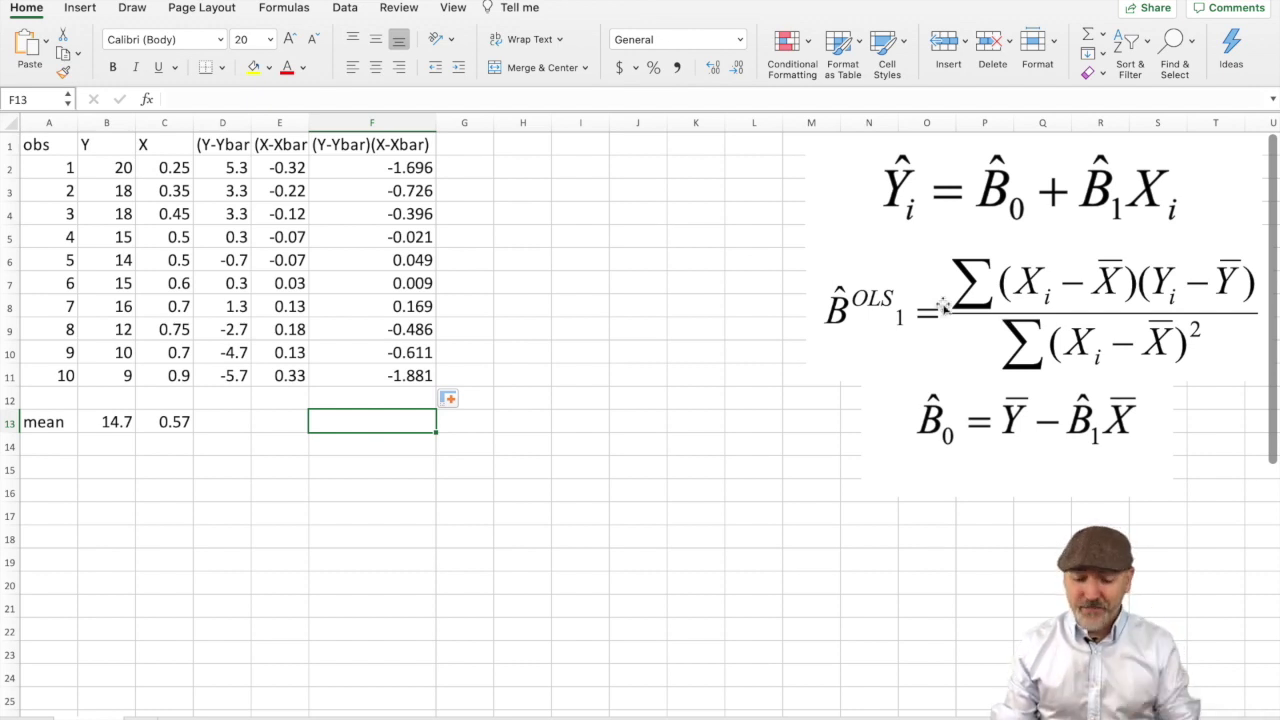
# Widen column E to fit its heading and enter the column heading "(X-Xbar)^2" in G1
pyautogui.click(465, 144)
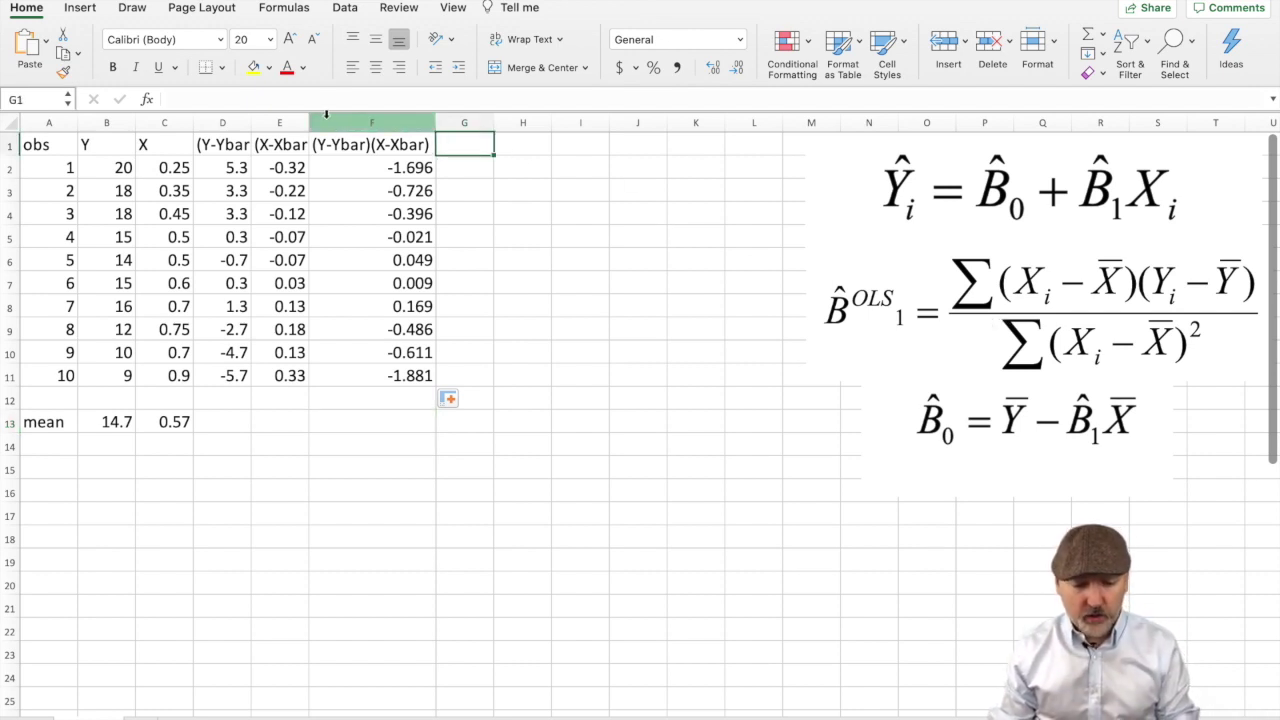
pyautogui.moveTo(310, 121); pyautogui.dragTo(318, 119)
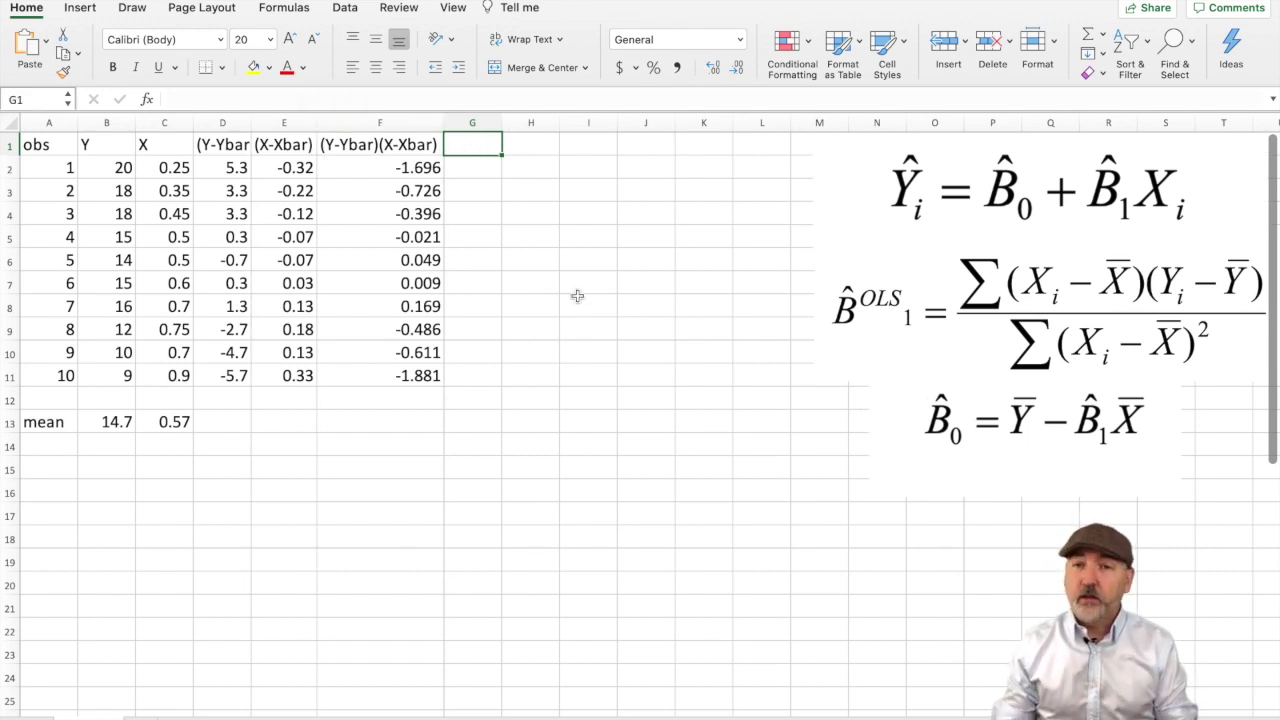
pyautogui.write('(')
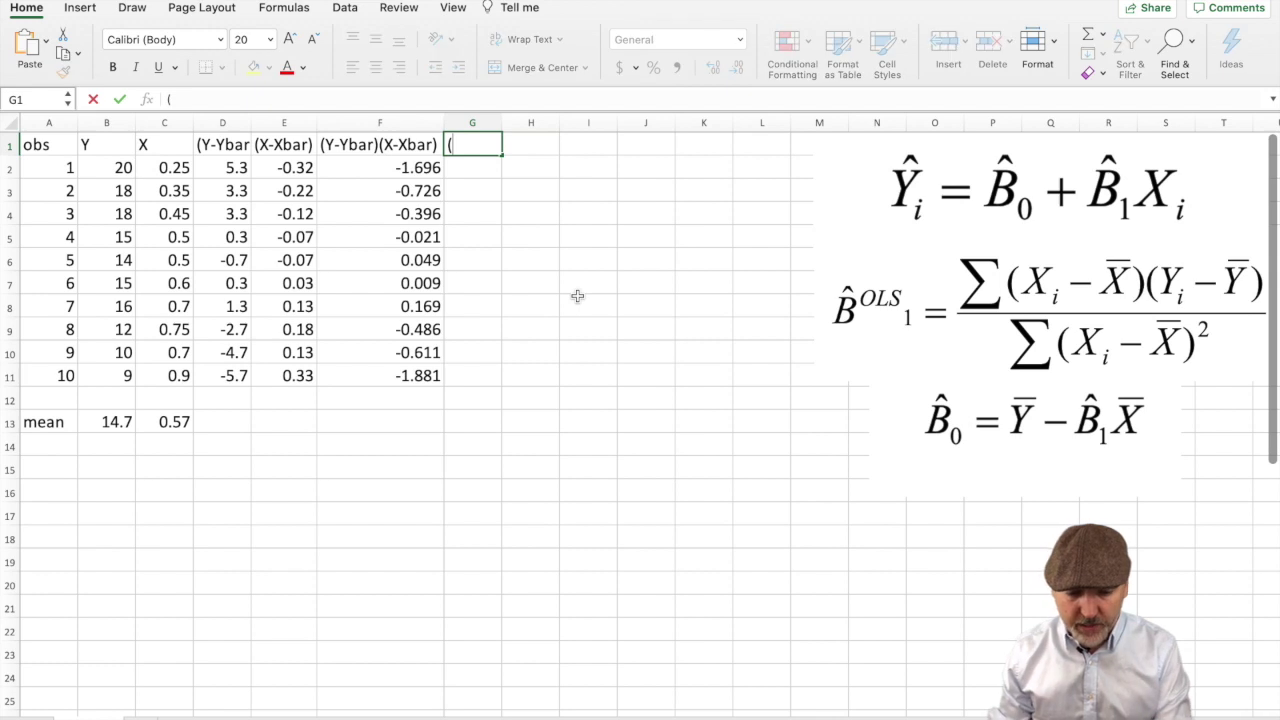
pyautogui.write('X-Xbar)')
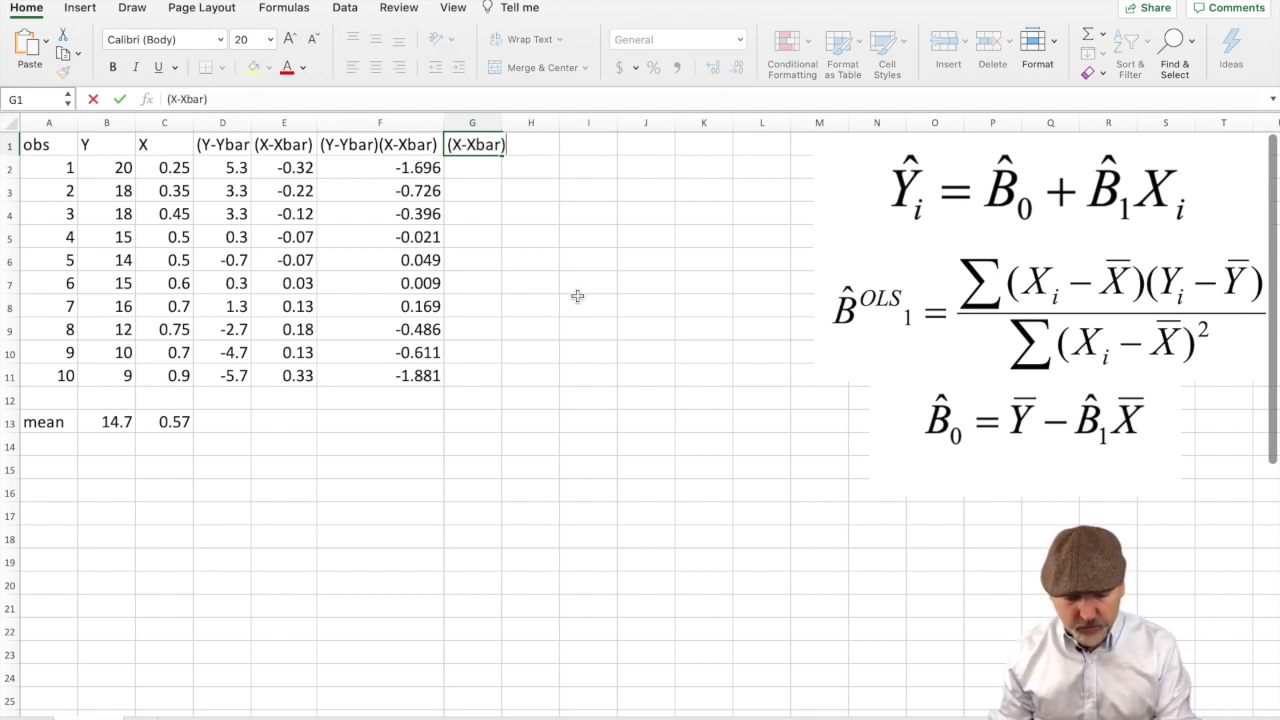
pyautogui.write('^2')
pyautogui.press('Return')
# Calculate the squared X deviation in G2 with =E2^2 and fill the formula down to G11
pyautogui.write('=')
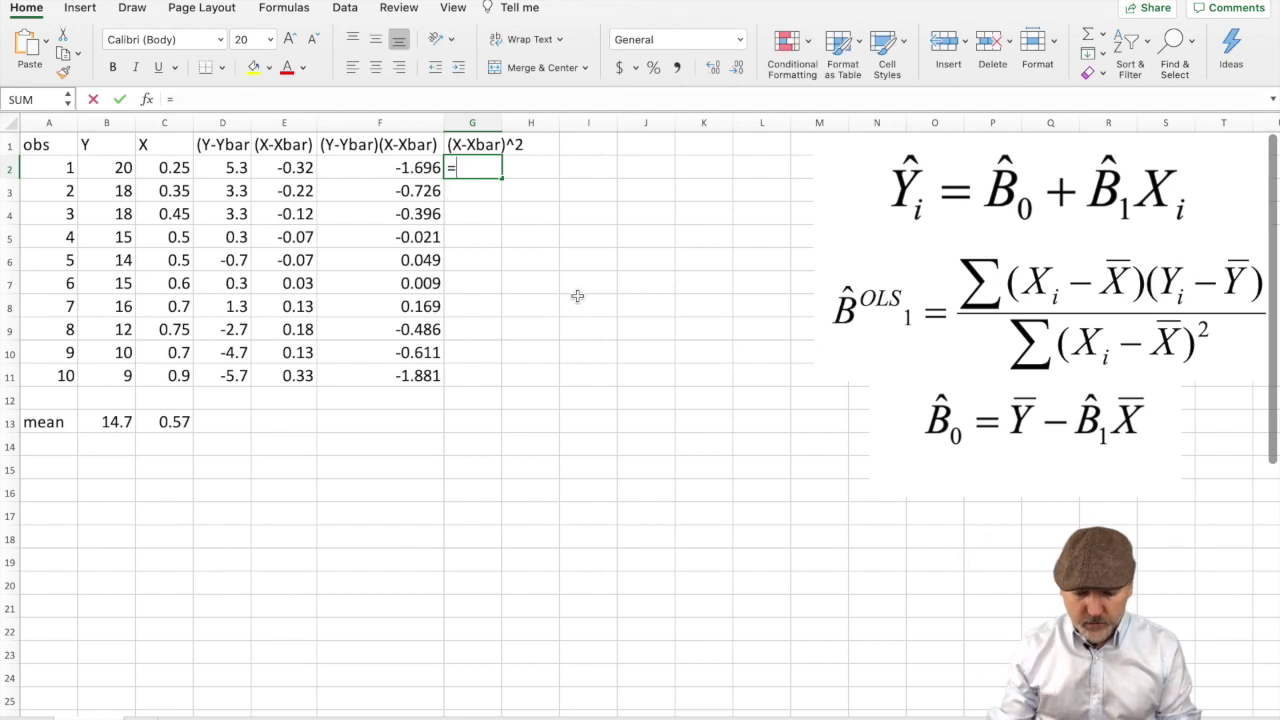
pyautogui.click(285, 168)
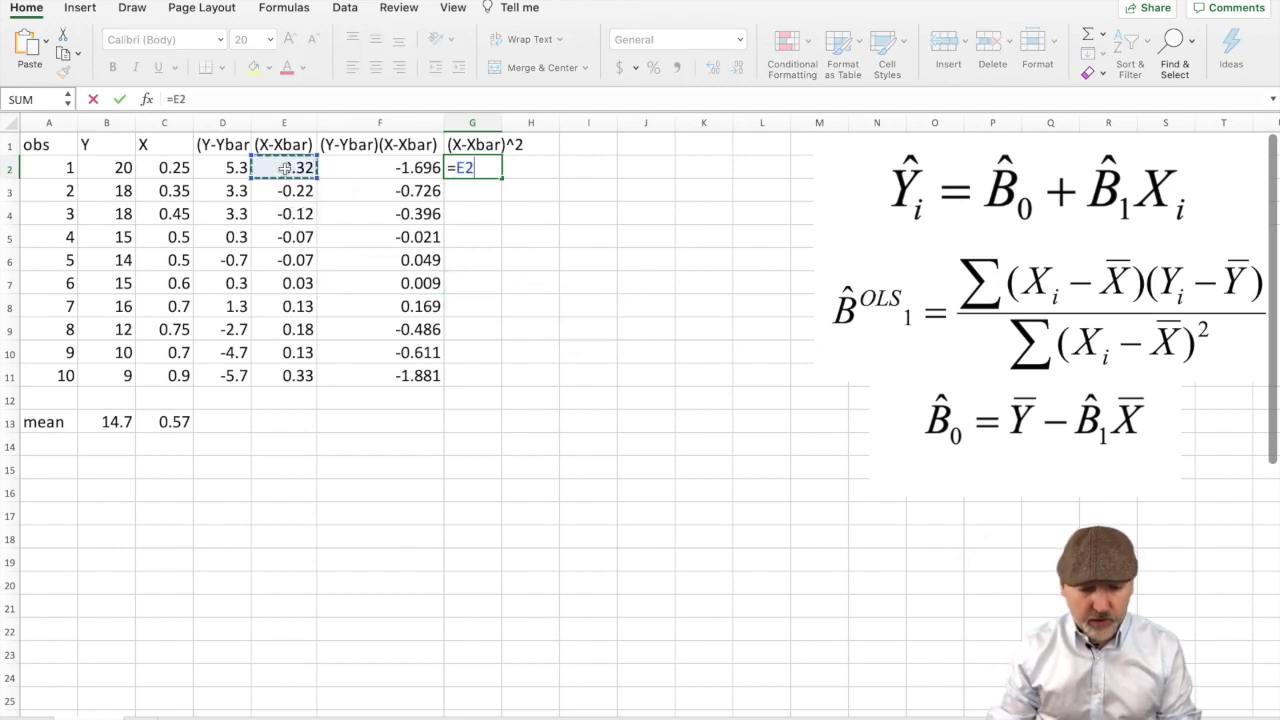
pyautogui.write('^2')
pyautogui.press('Return')
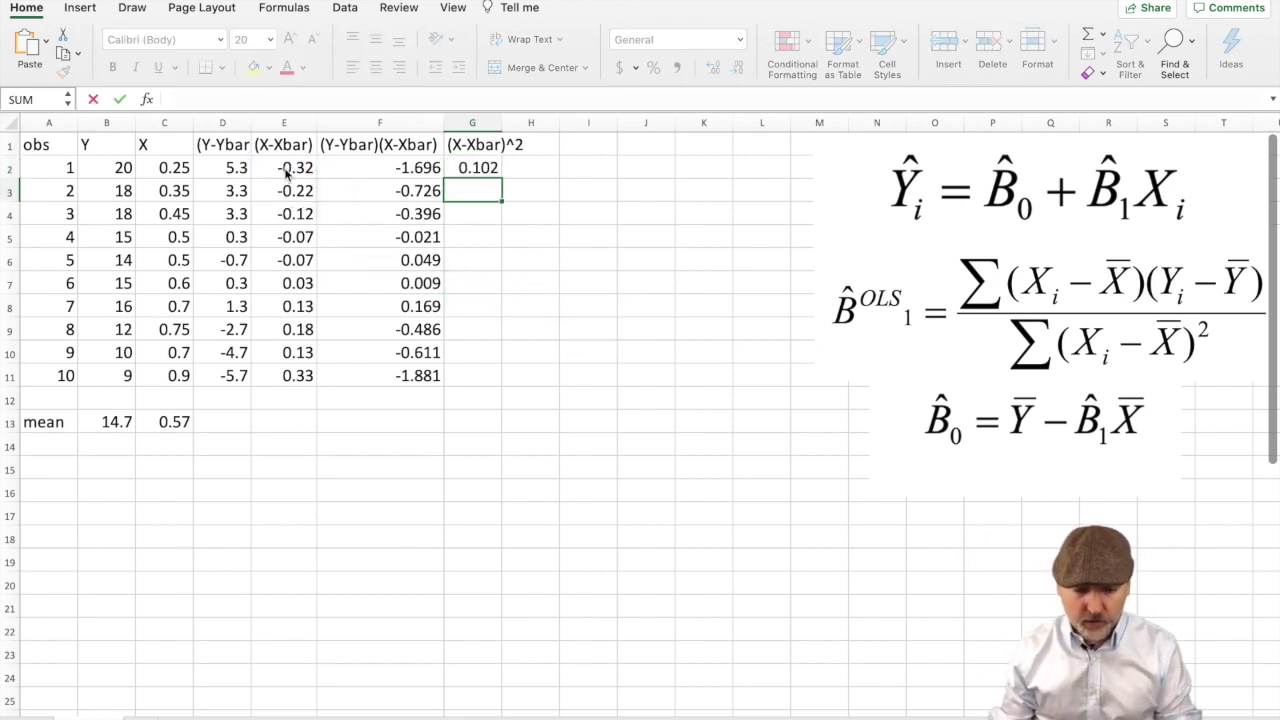
pyautogui.click(482, 168)
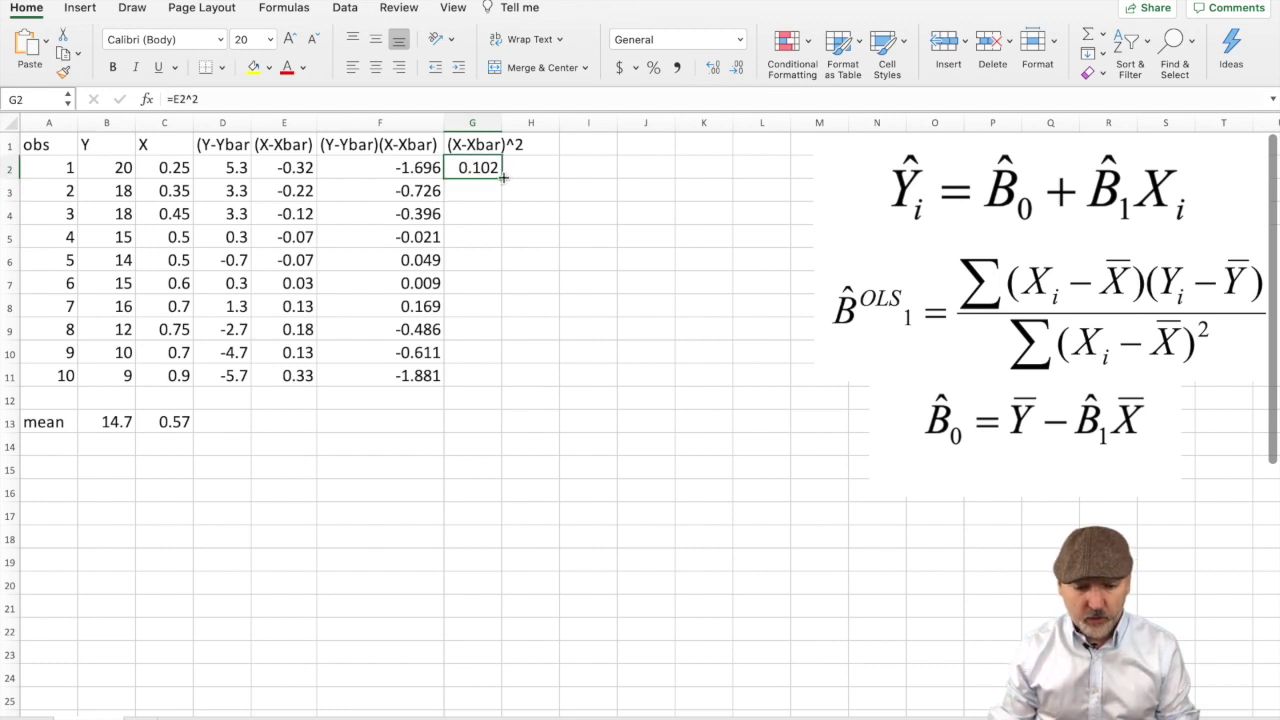
pyautogui.moveTo(503, 177); pyautogui.dragTo(486, 379)
pyautogui.click(475, 488)
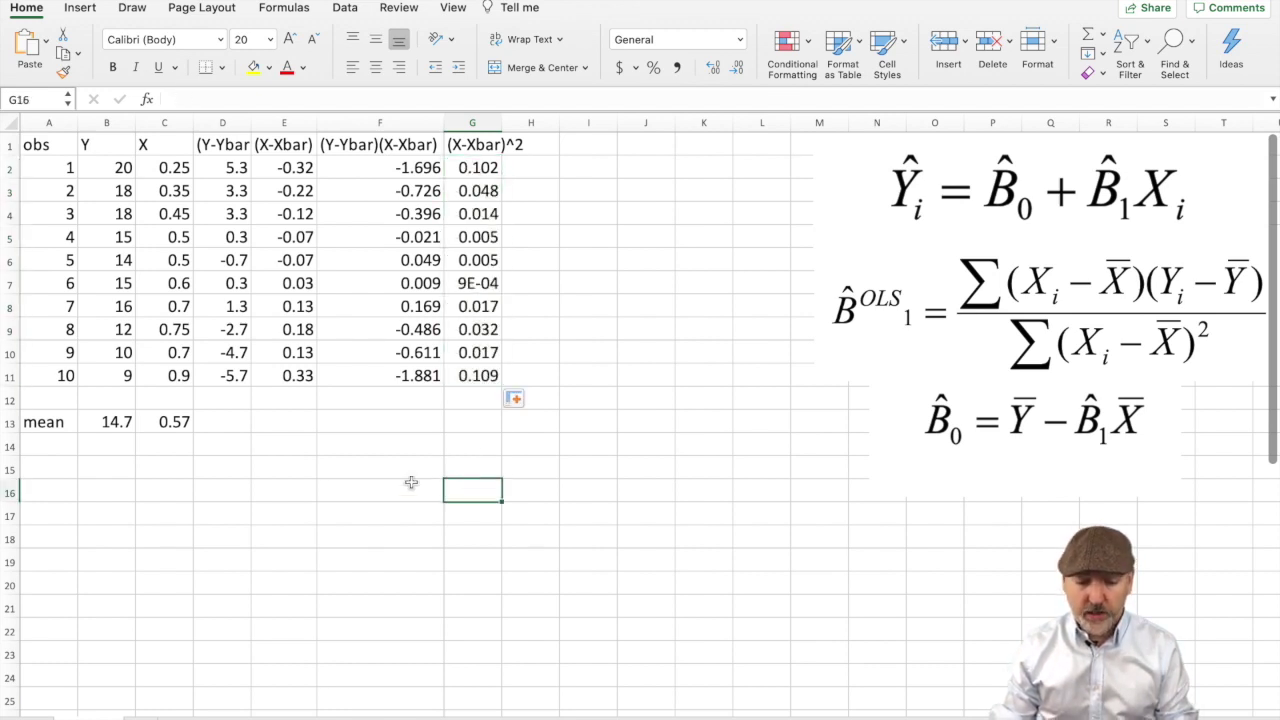
# Enter the row label "sum" in A14 and total the deviation products in F14 with =SUM(F2:F11)
pyautogui.click(28, 450)
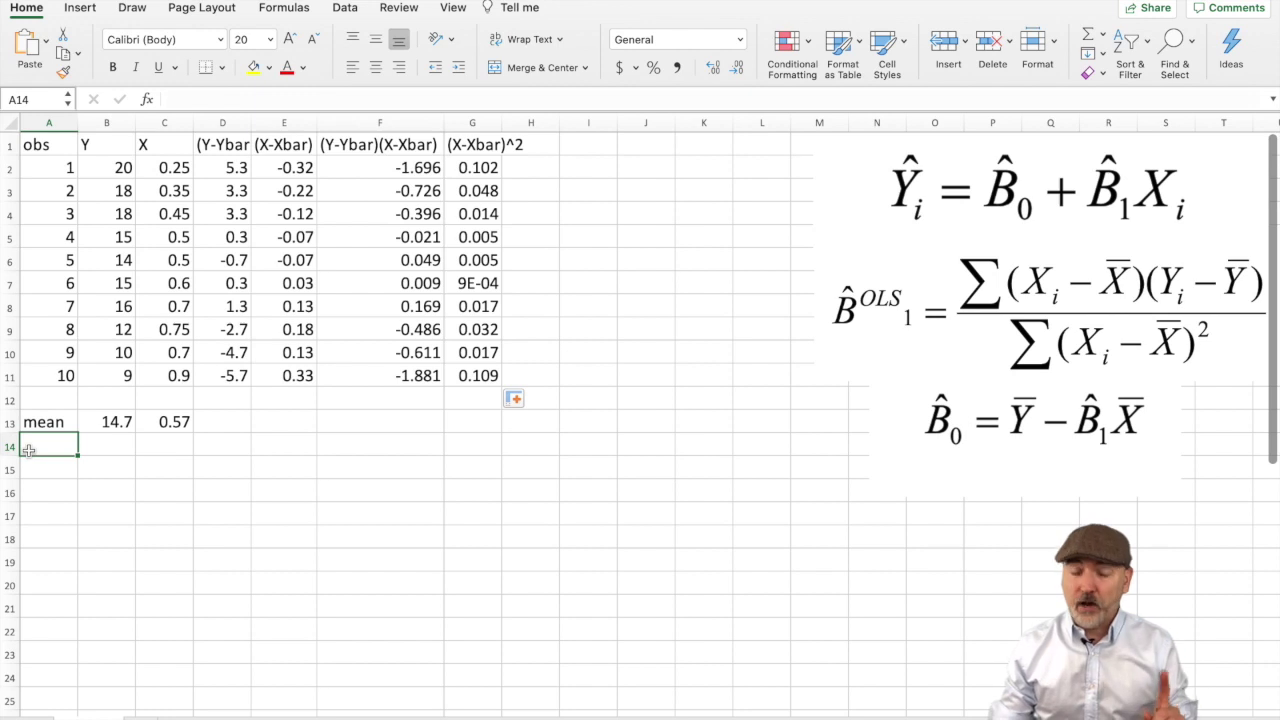
pyautogui.write('sum')
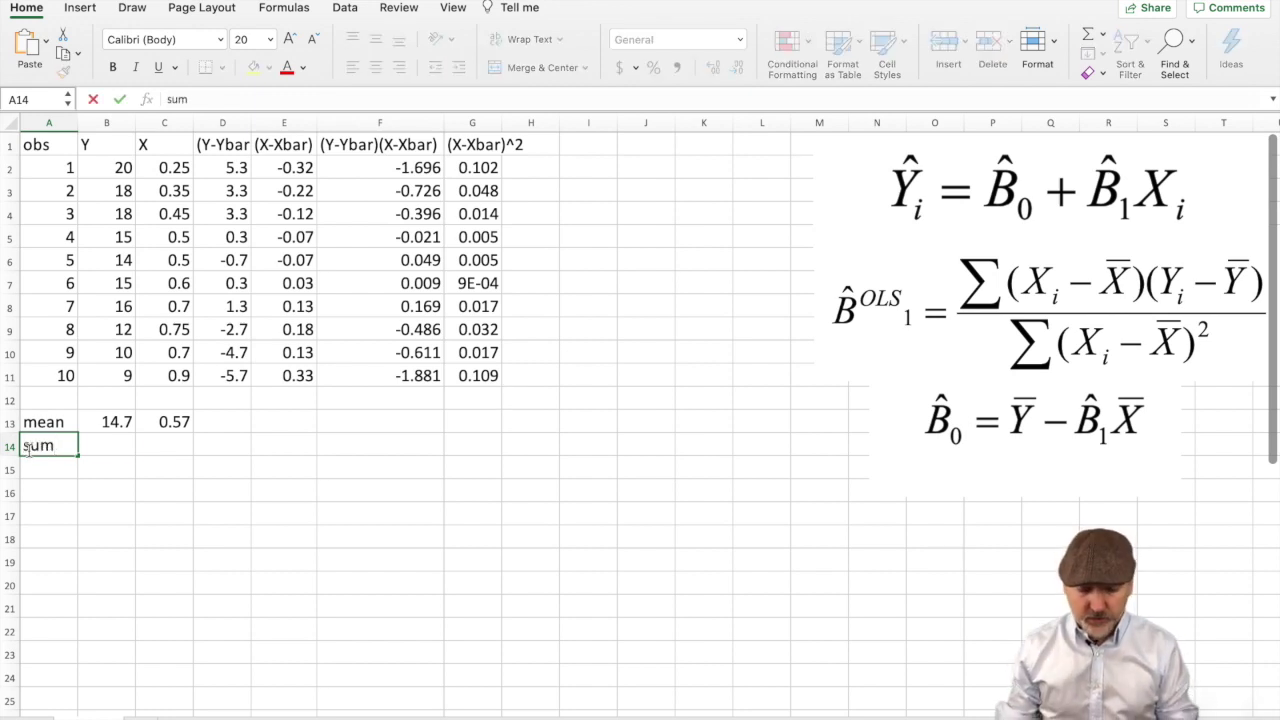
pyautogui.press('Tab')
pyautogui.press('Tab')
pyautogui.press('Tab')
pyautogui.press('Tab')
pyautogui.press('Tab')
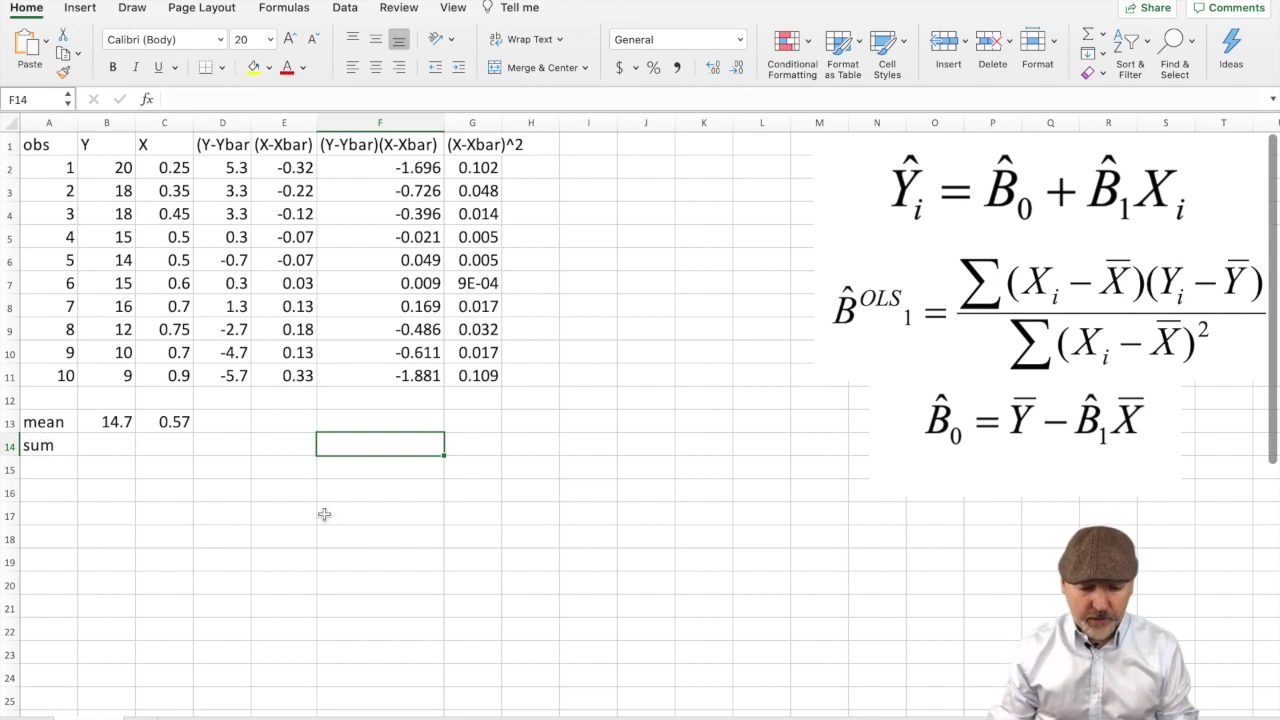
pyautogui.write('=sum')
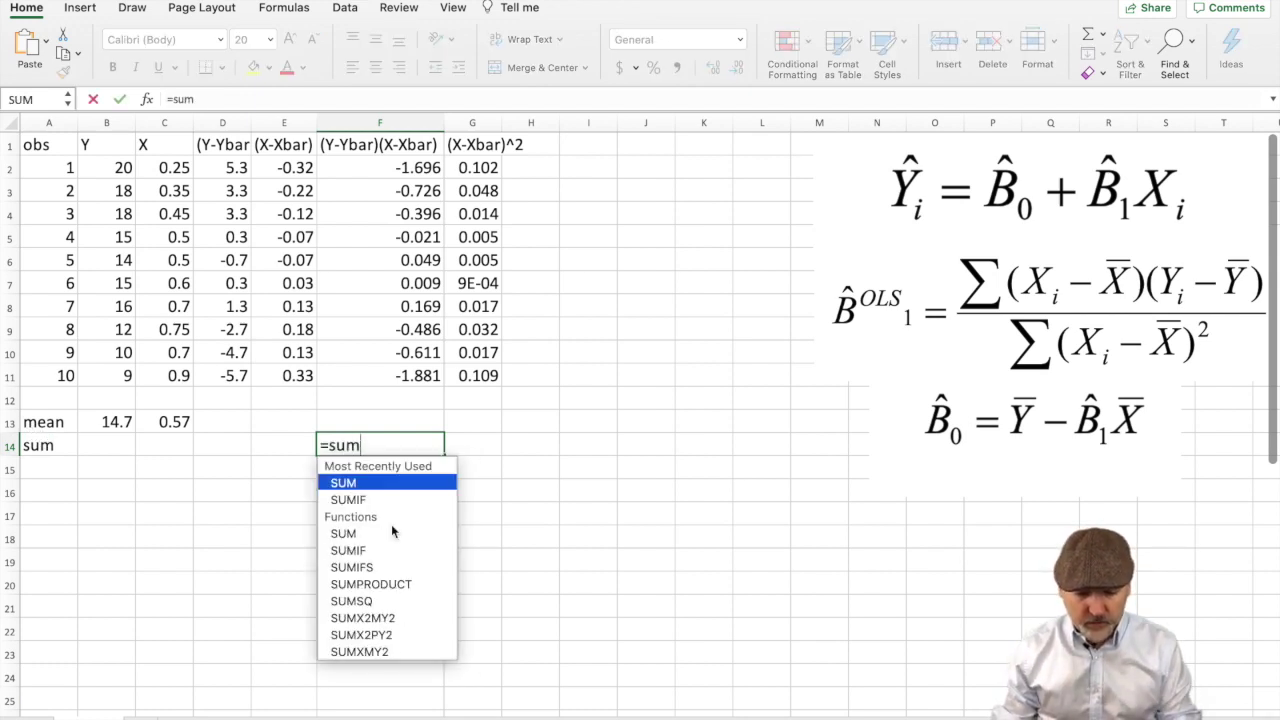
pyautogui.write('(')
pyautogui.moveTo(388, 166); pyautogui.dragTo(393, 377)
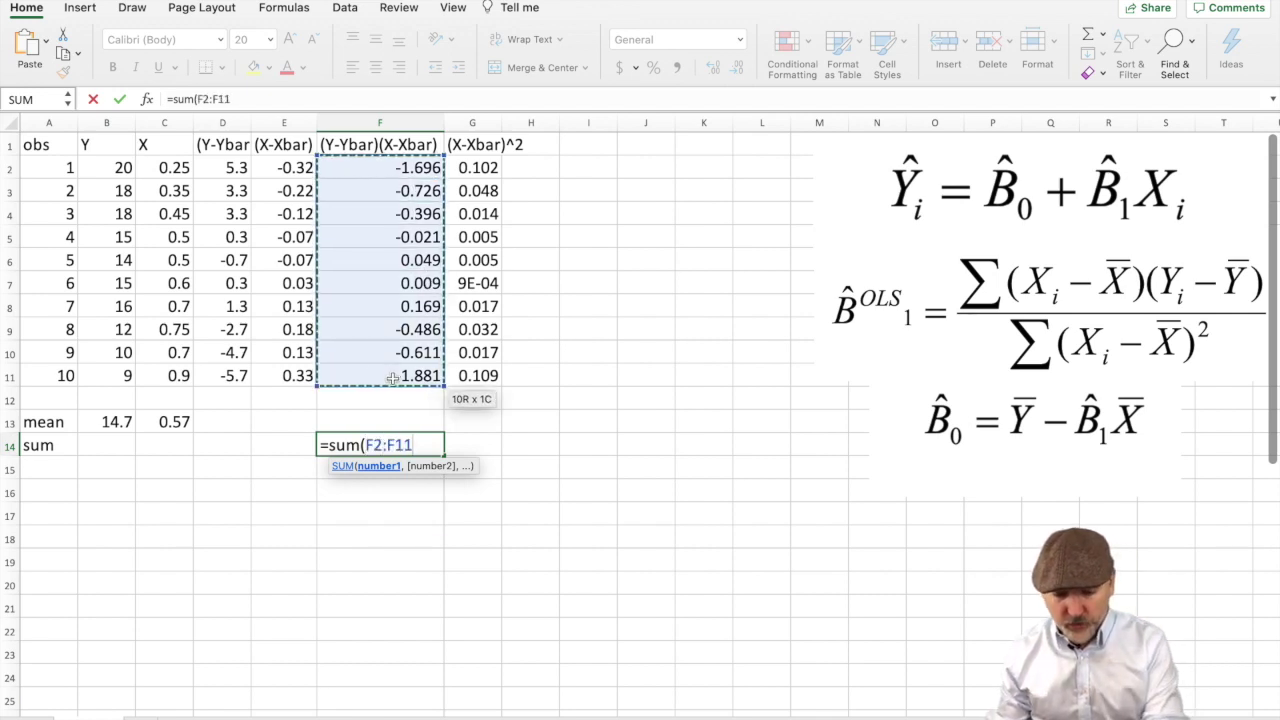
pyautogui.press('Return')
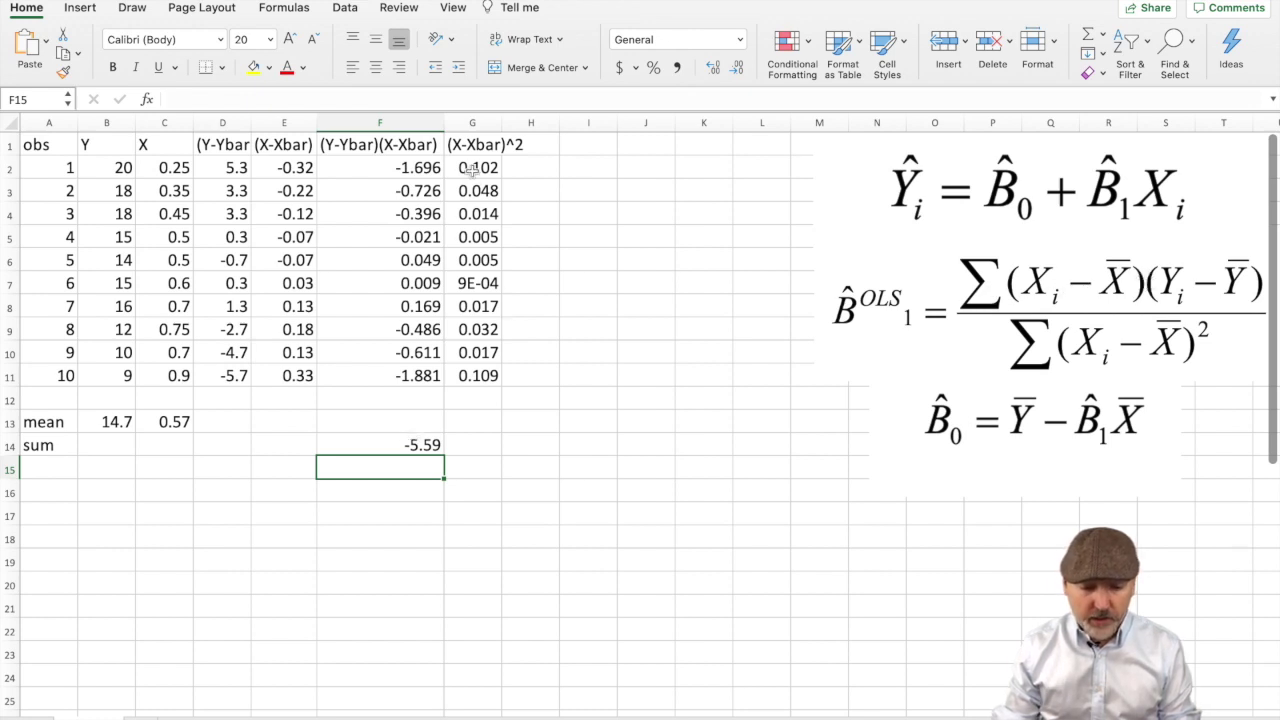
# Total the squared X deviations in G14 with =SUM(G2:G11)
pyautogui.click(474, 446)
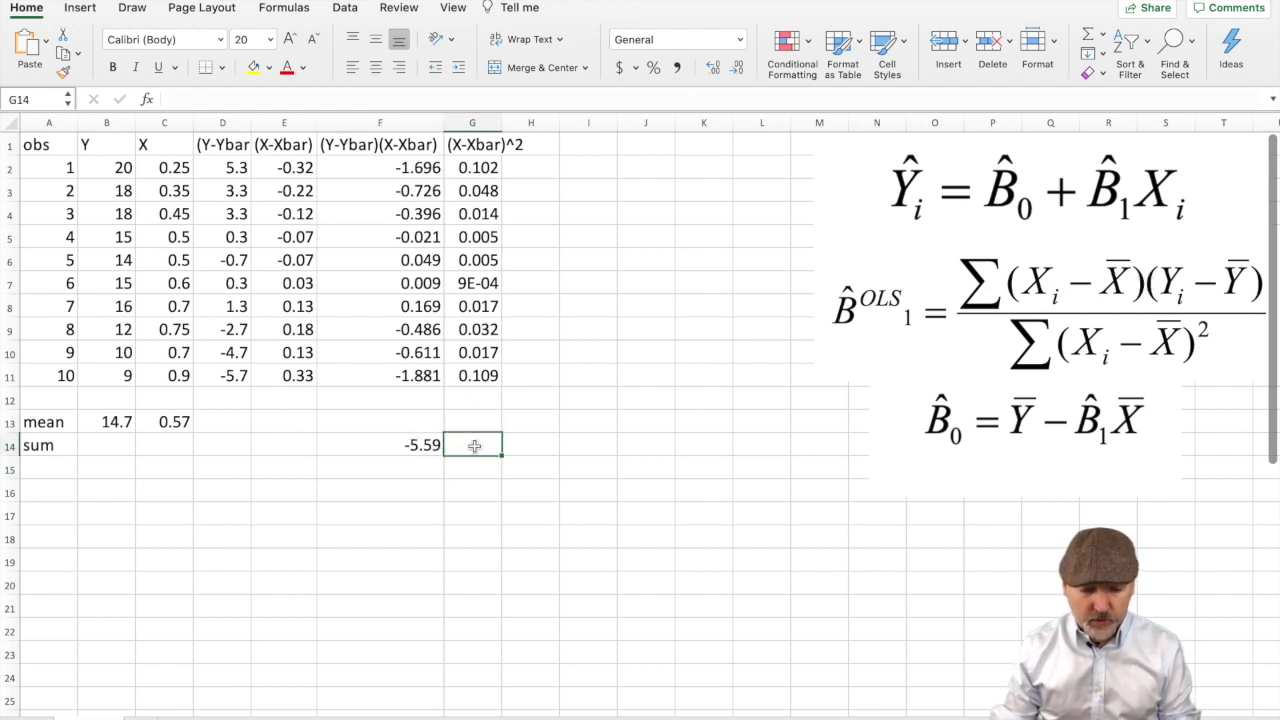
pyautogui.write('=sum')
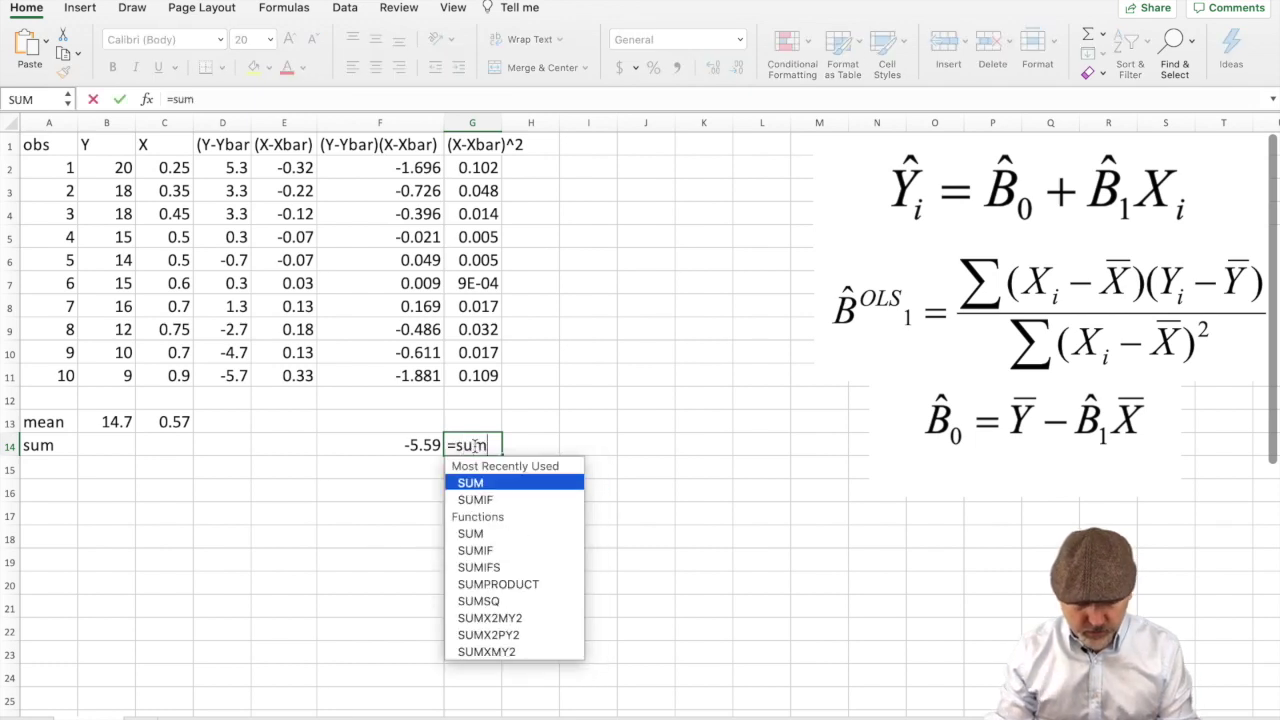
pyautogui.write('(')
pyautogui.moveTo(473, 168); pyautogui.dragTo(476, 376)
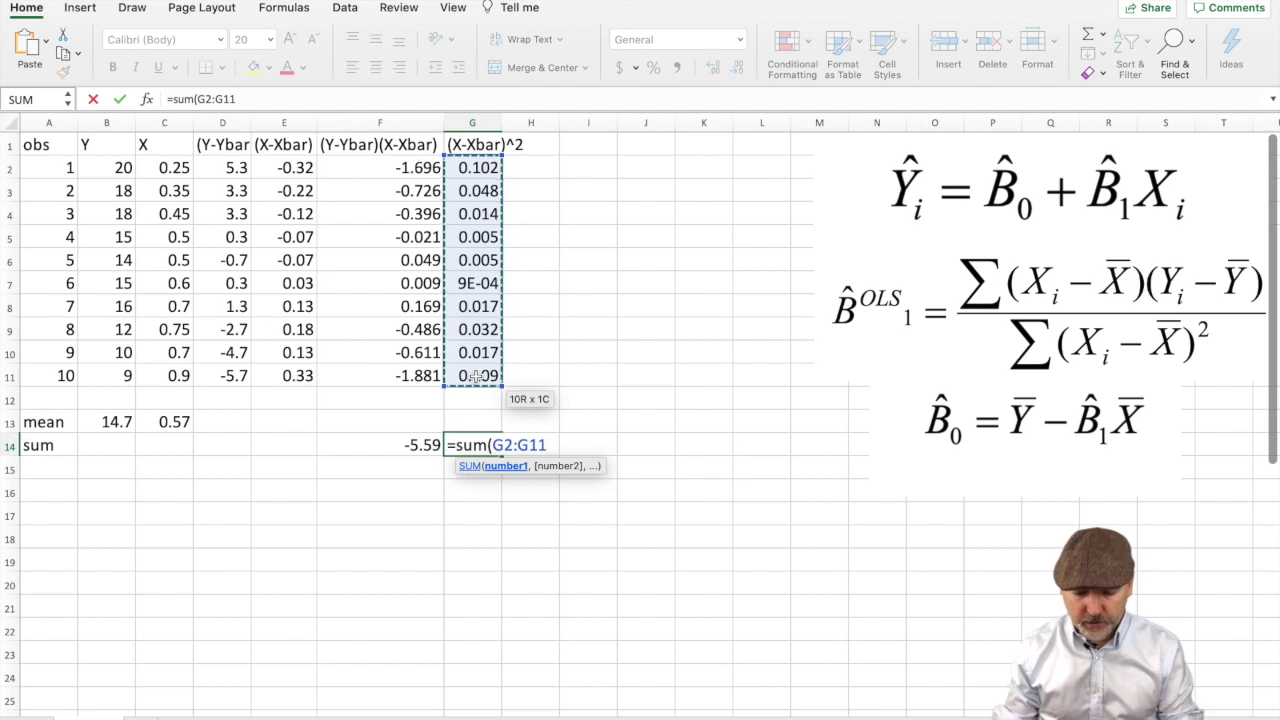
pyautogui.write(')')
pyautogui.press('Return')
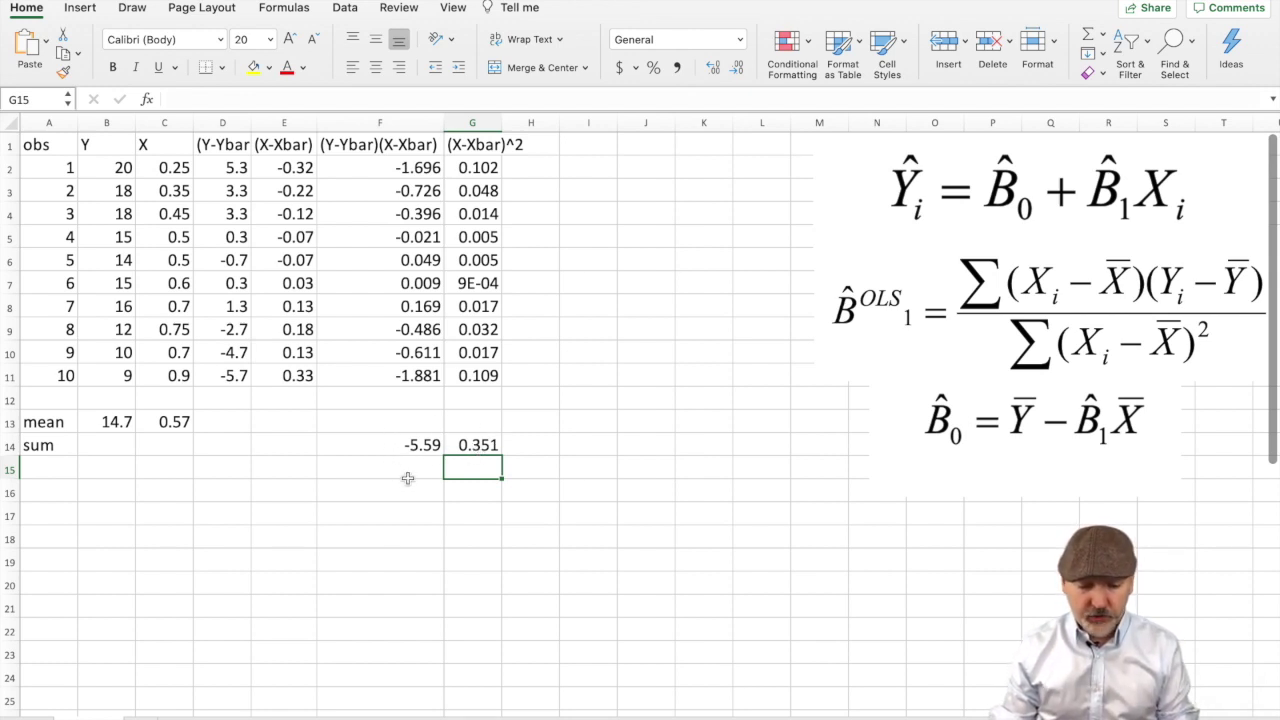
# Enter the label "B1hat" in F16 and calculate the slope beside it in G16 with =F14/G14
pyautogui.click(399, 488)
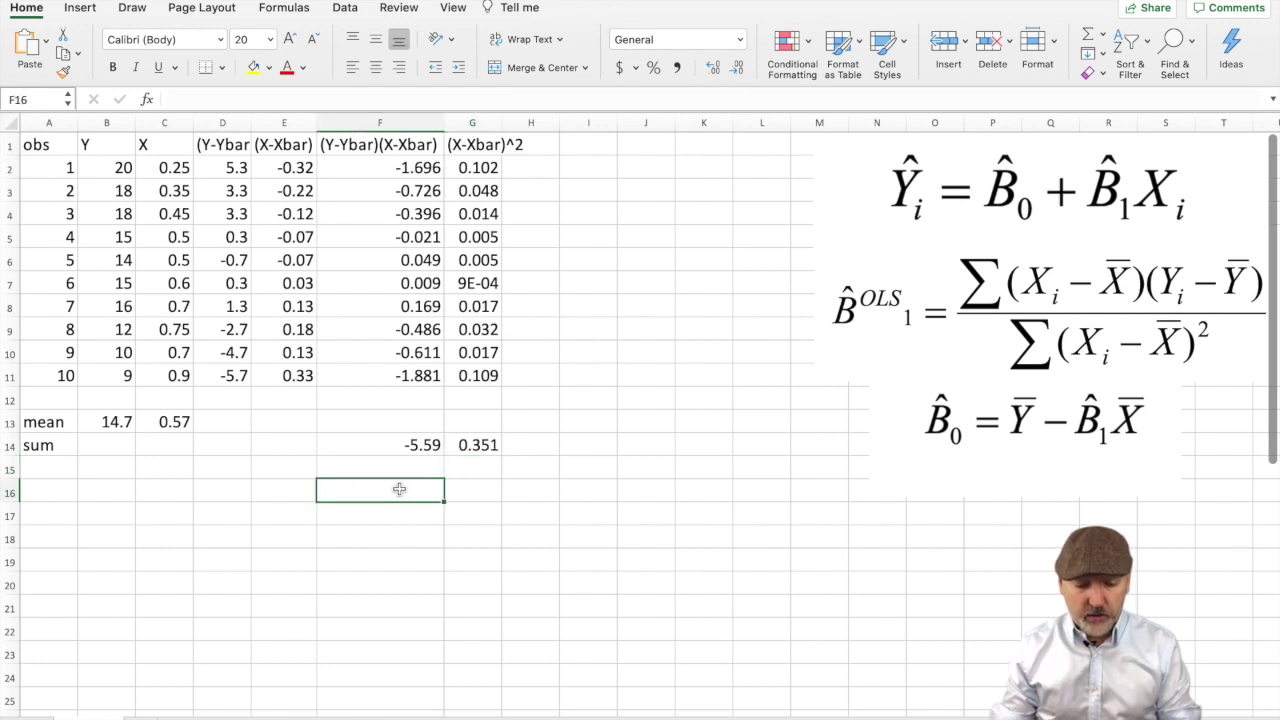
pyautogui.write('B')
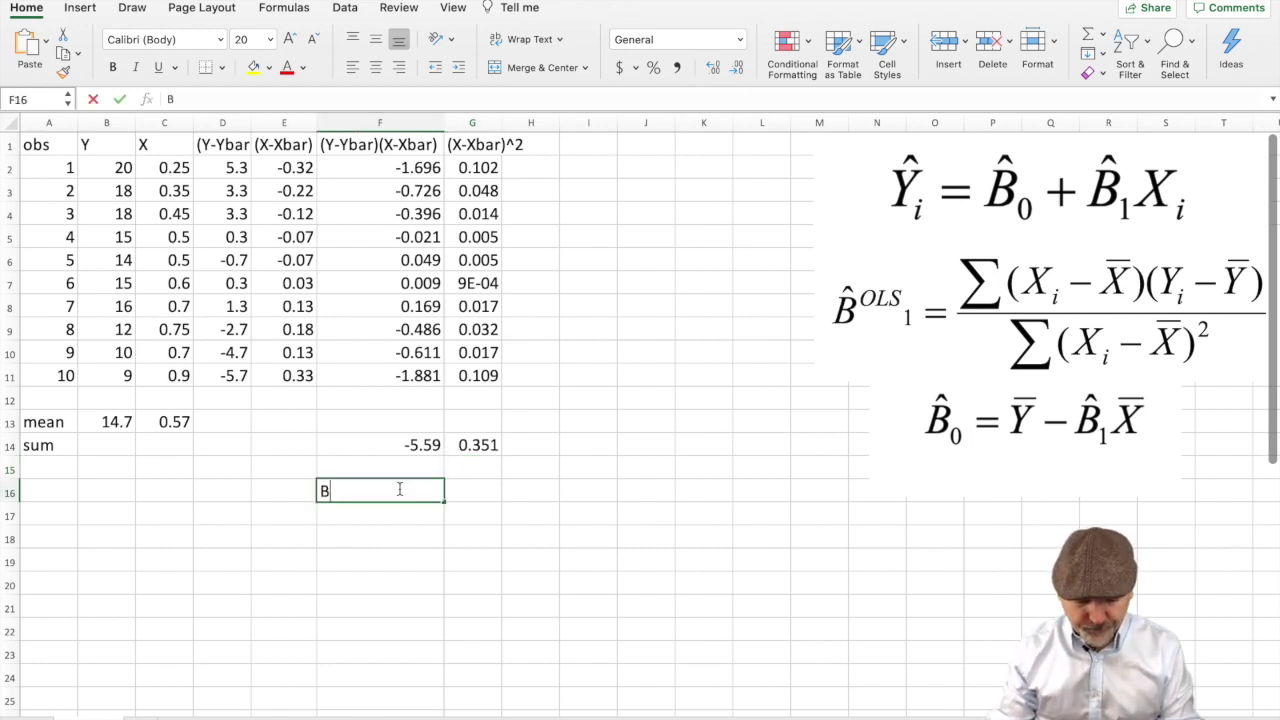
pyautogui.write('1hat')
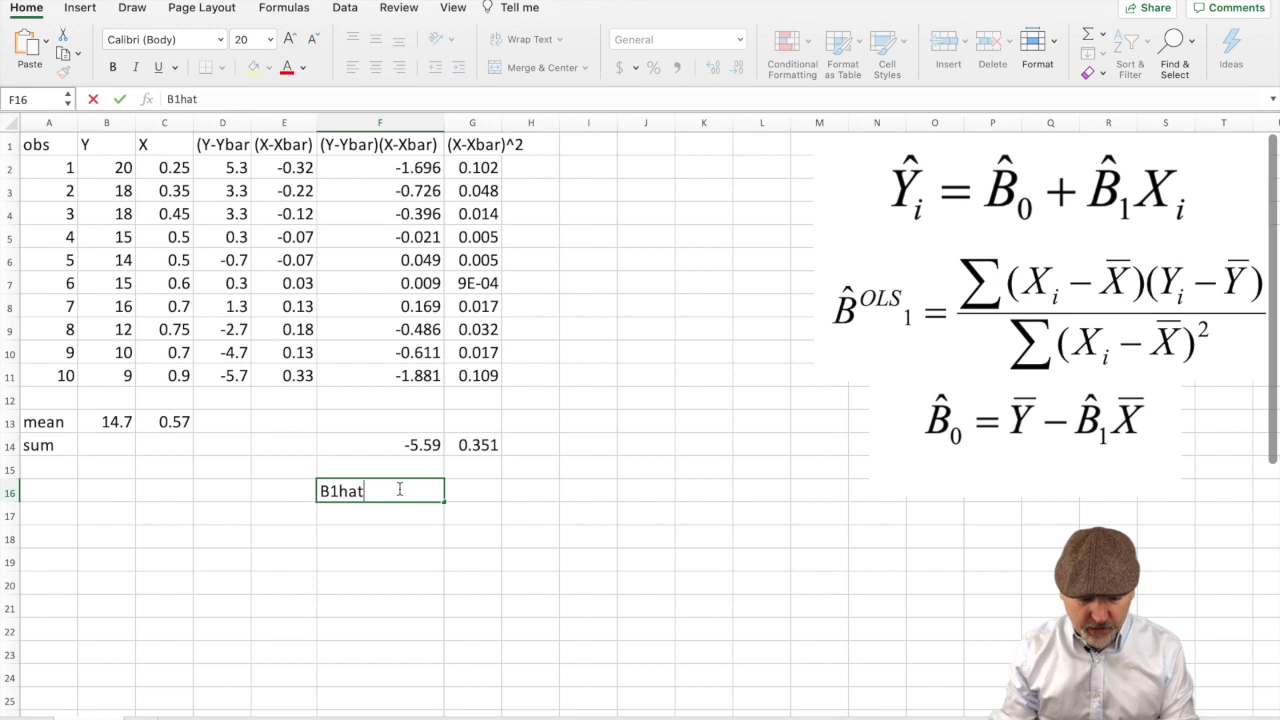
pyautogui.press('Tab')
pyautogui.write('=')
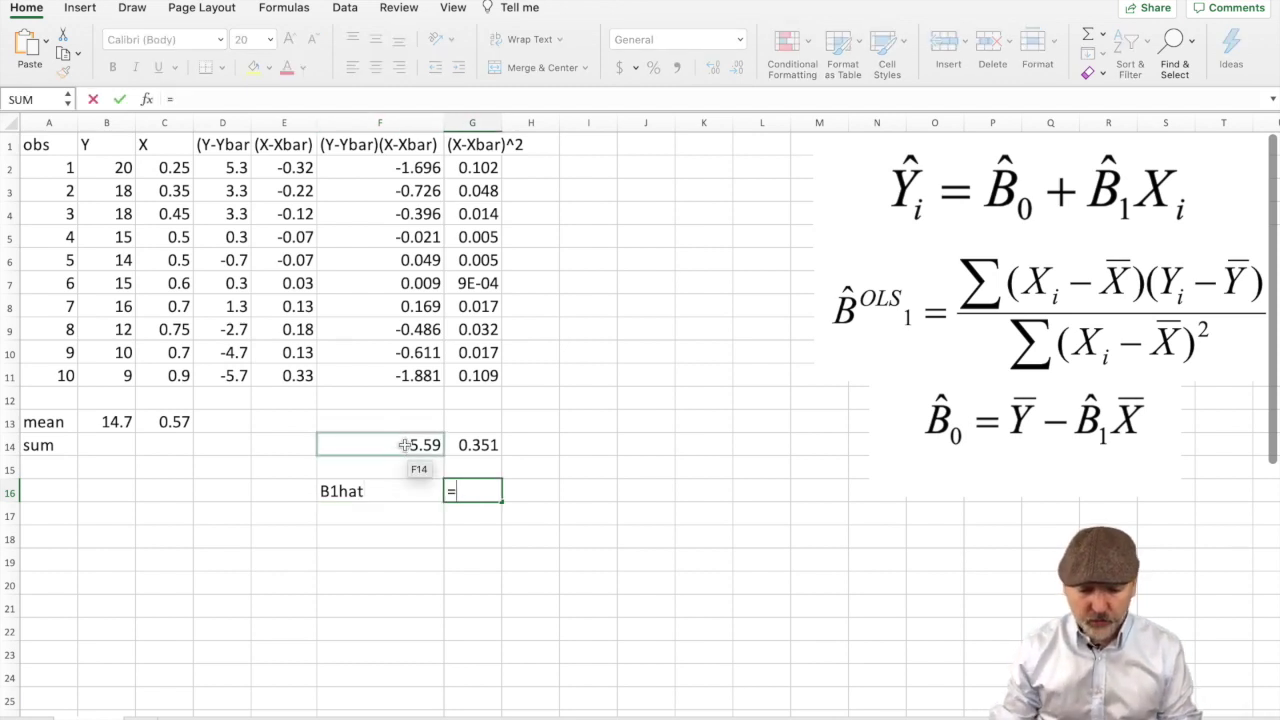
pyautogui.click(390, 443)
pyautogui.write('/')
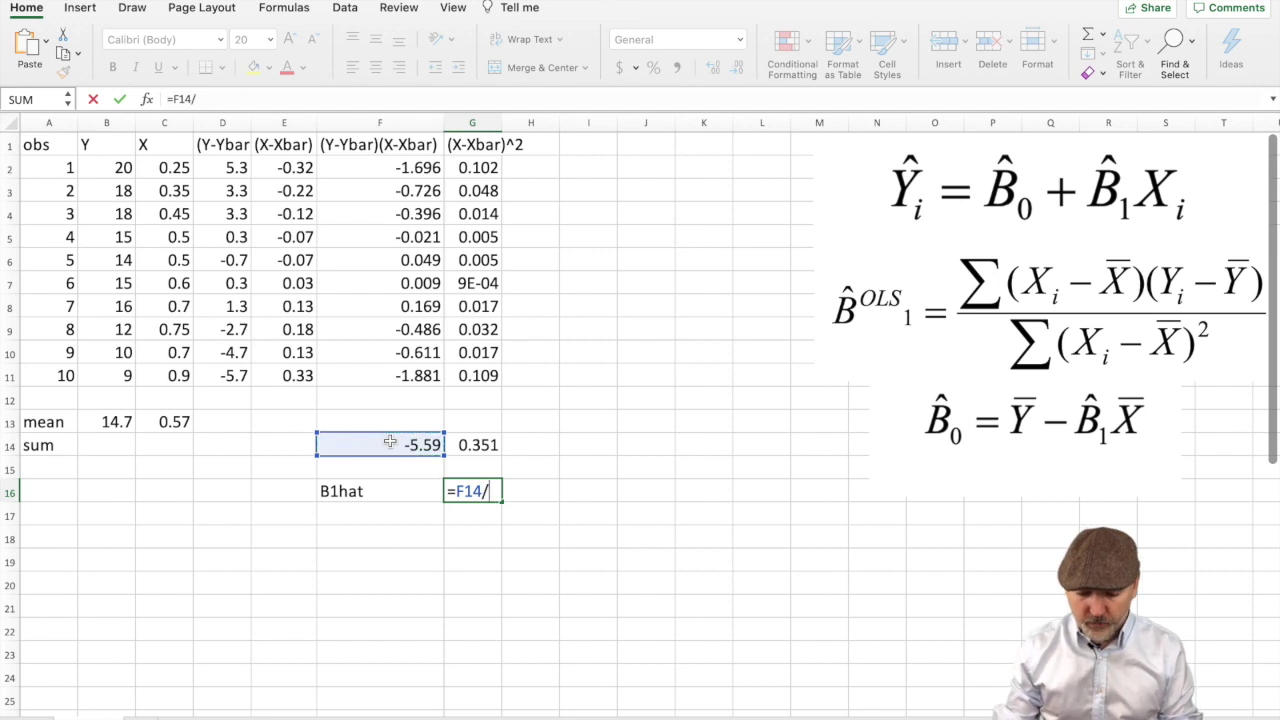
pyautogui.click(481, 444)
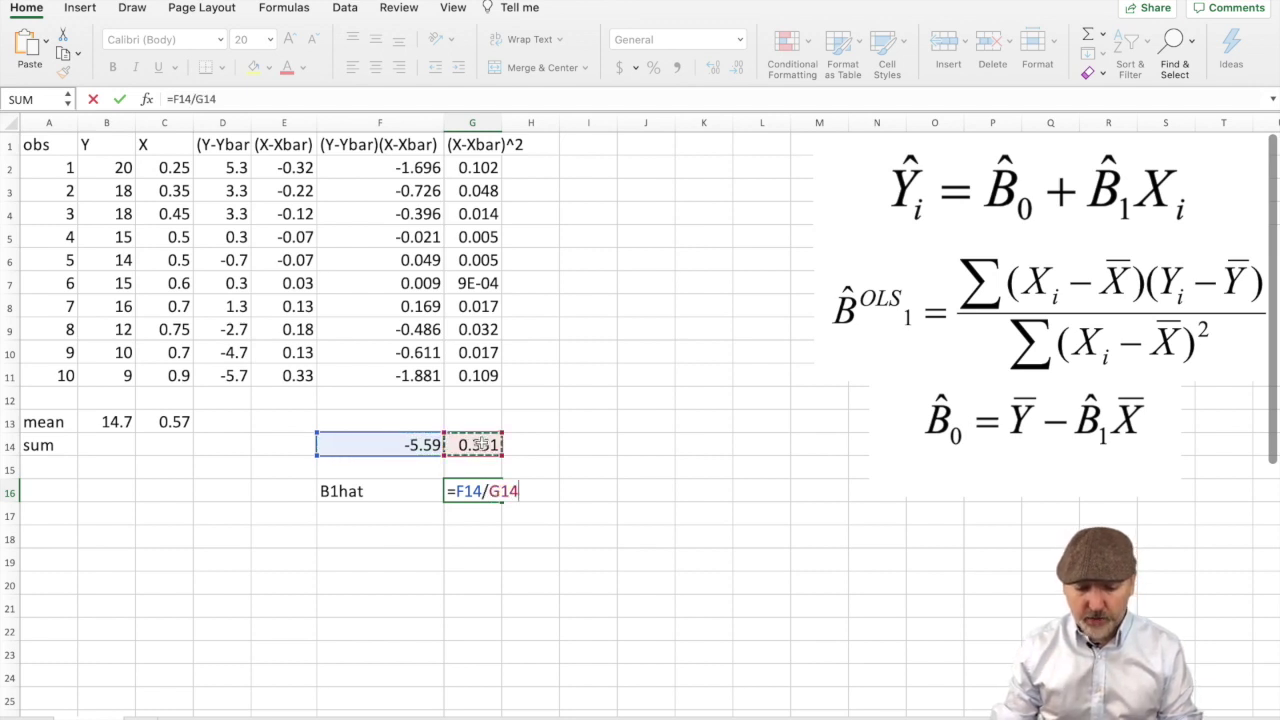
pyautogui.press('Return')
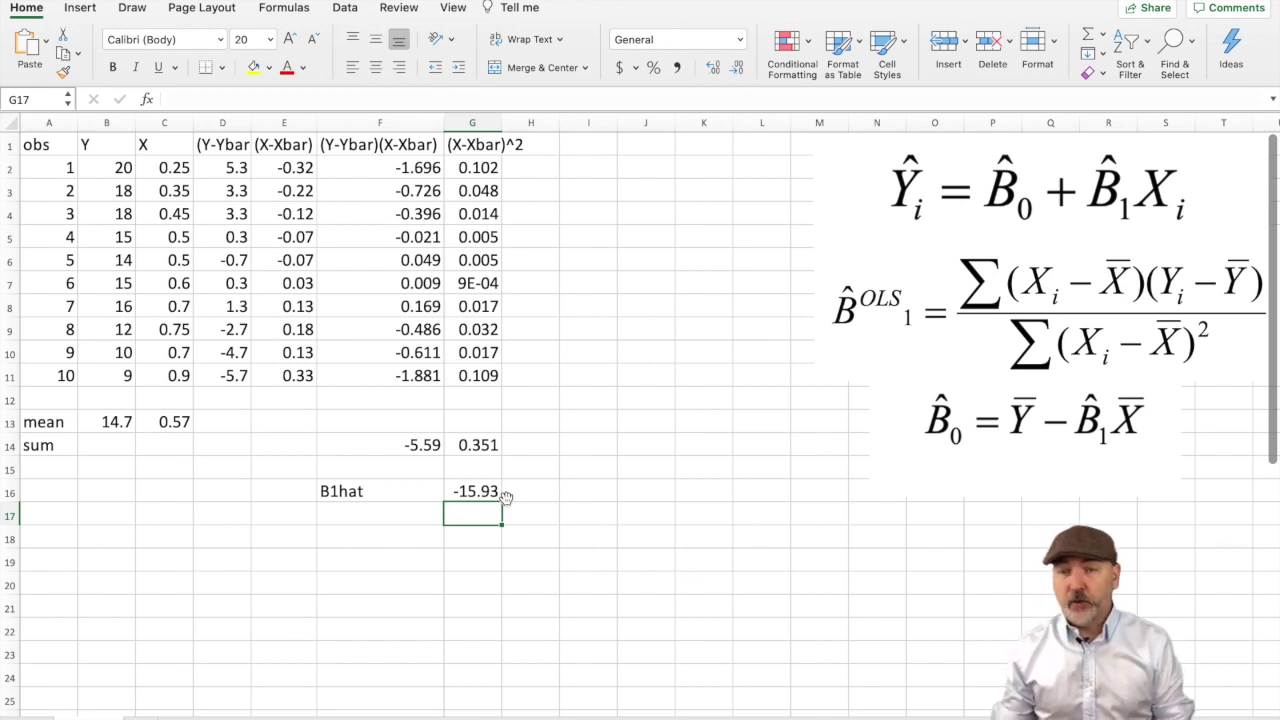
# Enter the label "B0hat" in F17 and calculate the intercept in G17 with =B13-G16*C13
pyautogui.click(377, 511)
pyautogui.write('B0hat')
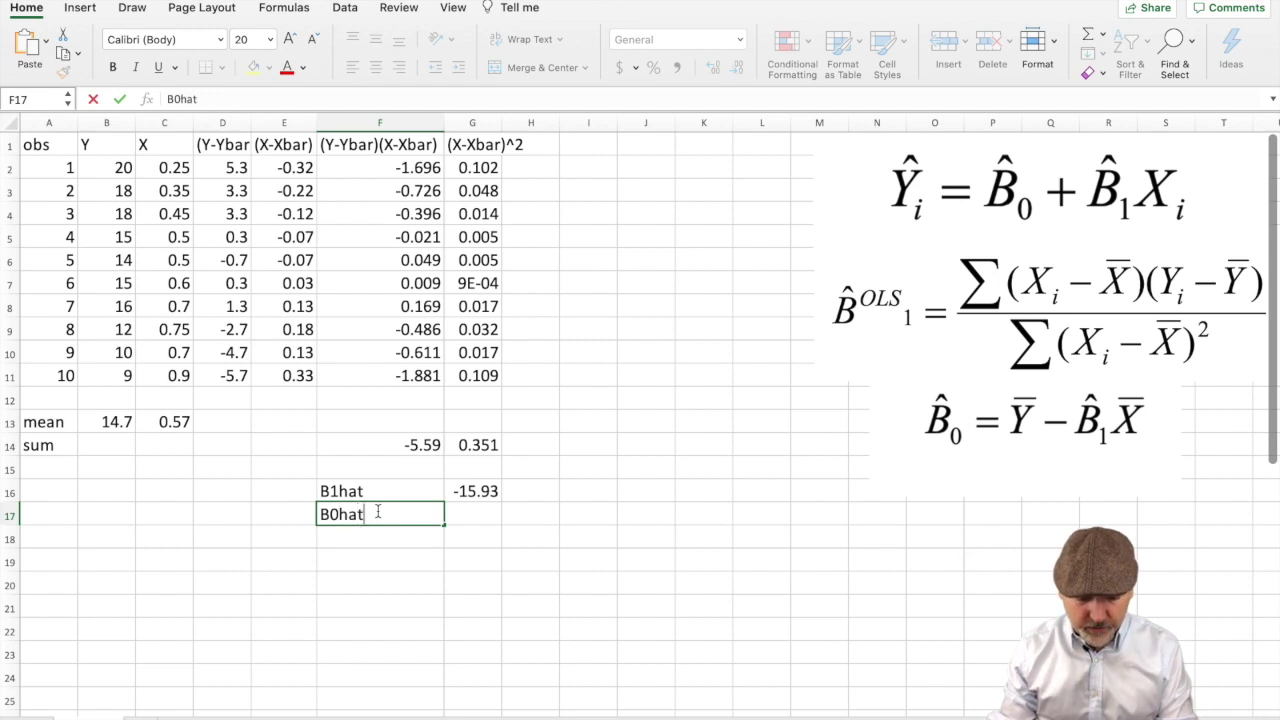
pyautogui.press('Tab')
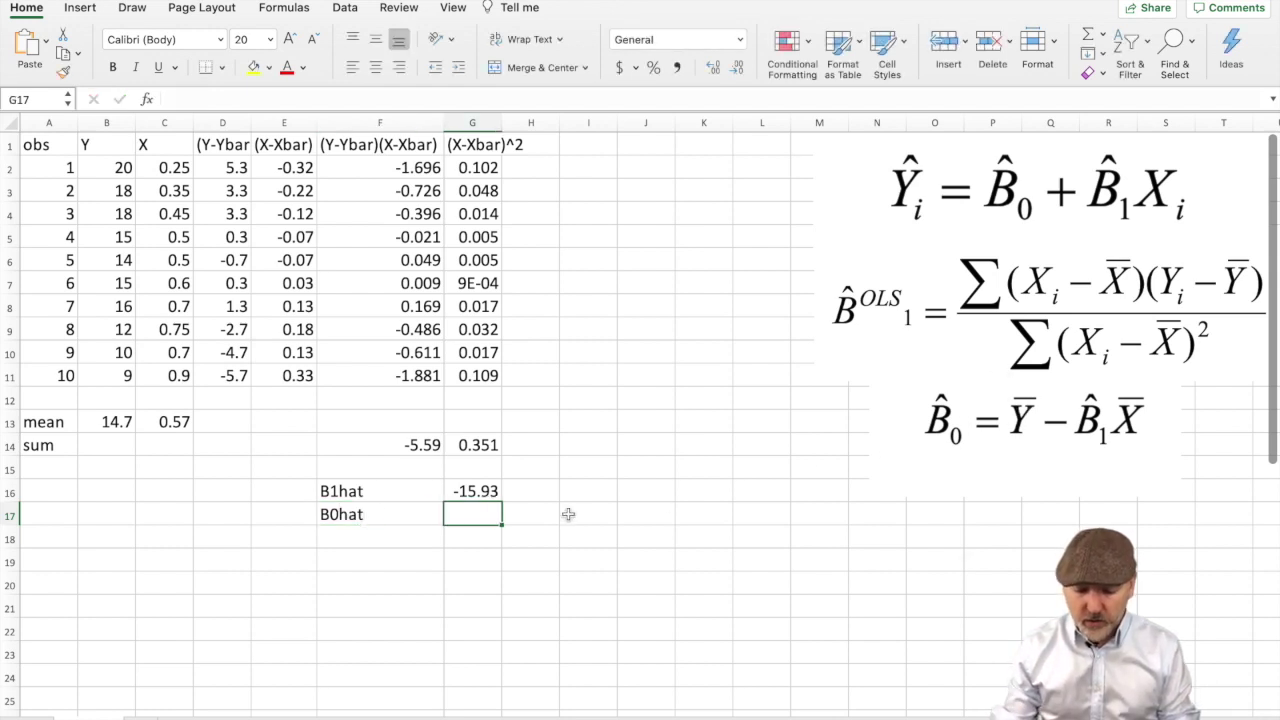
pyautogui.write('=')
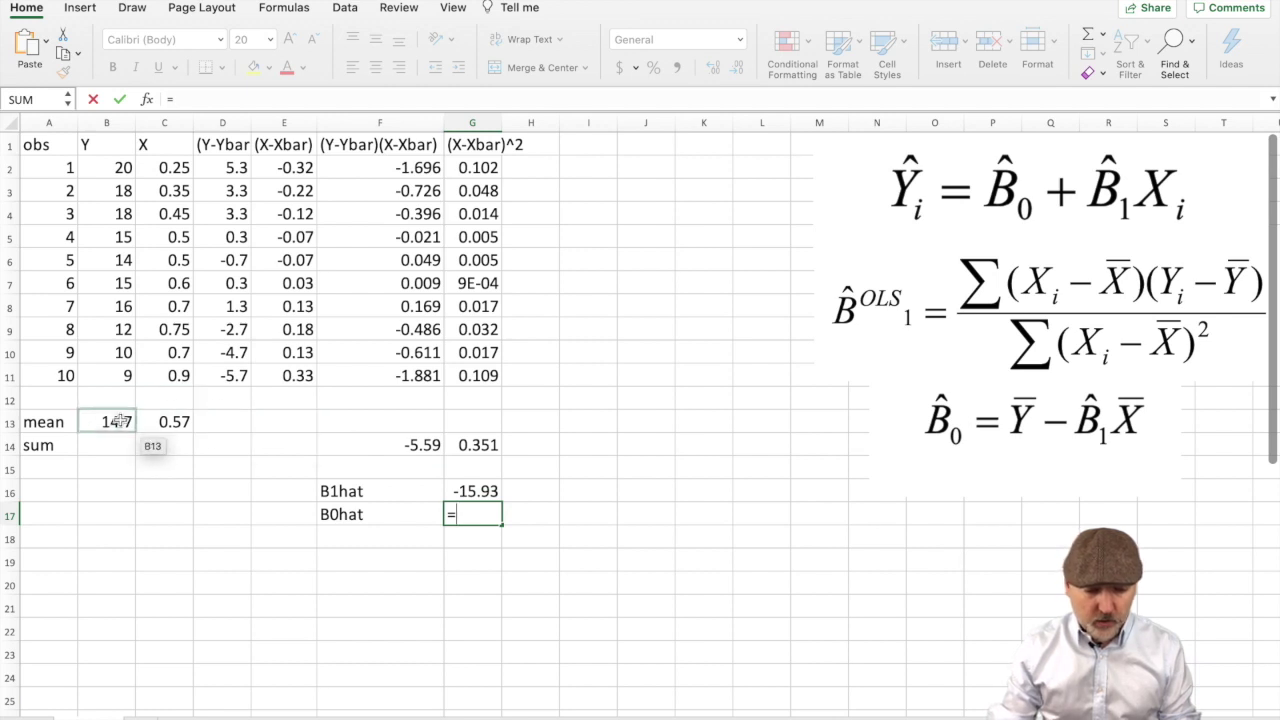
pyautogui.click(113, 422)
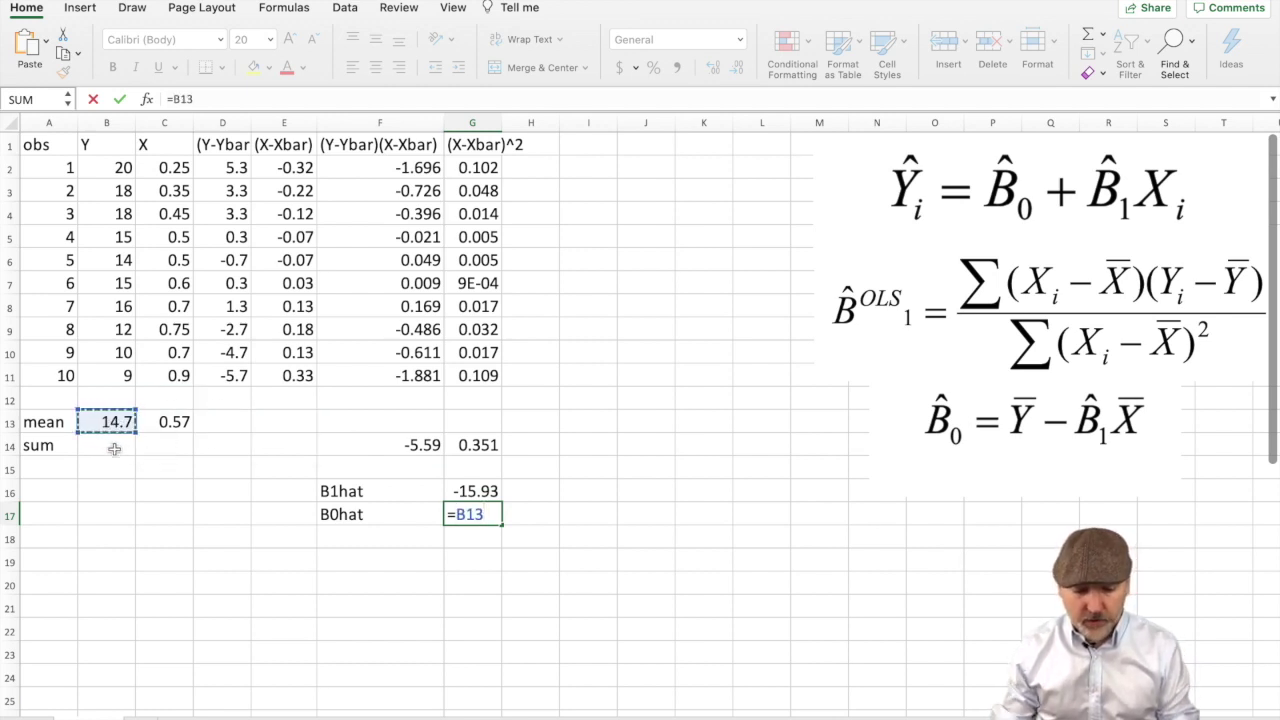
pyautogui.write('-')
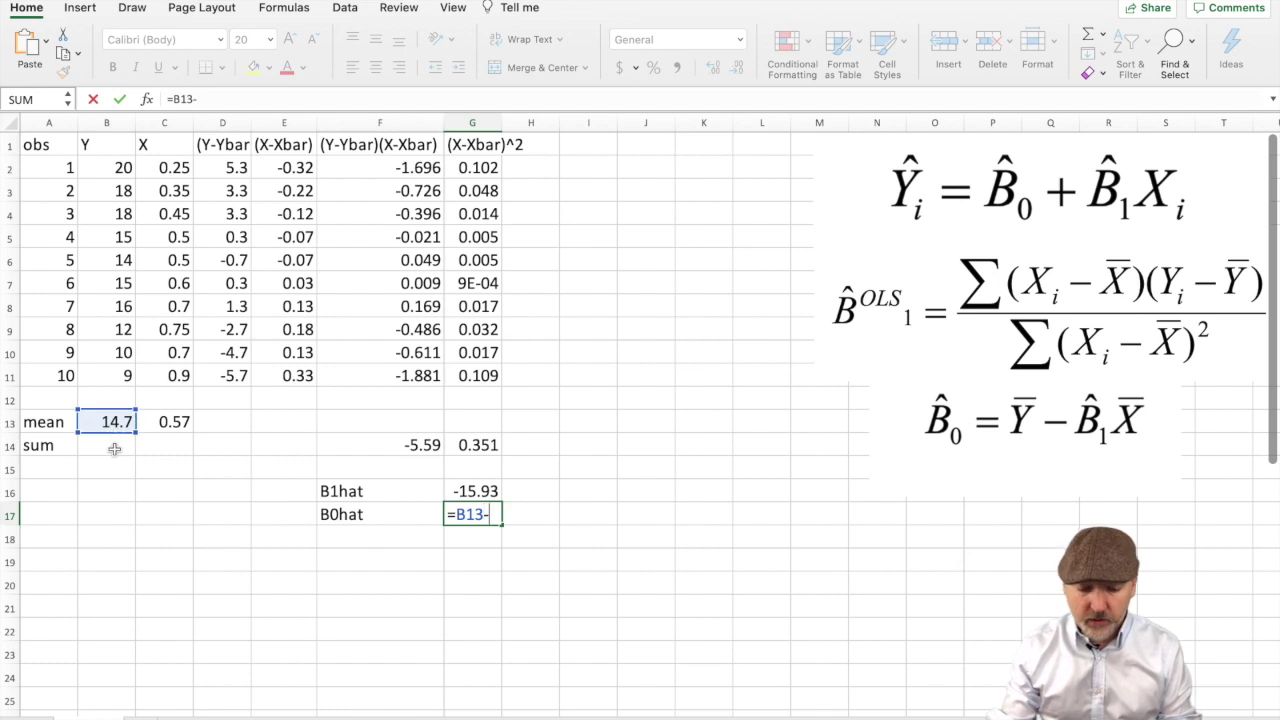
pyautogui.click(480, 491)
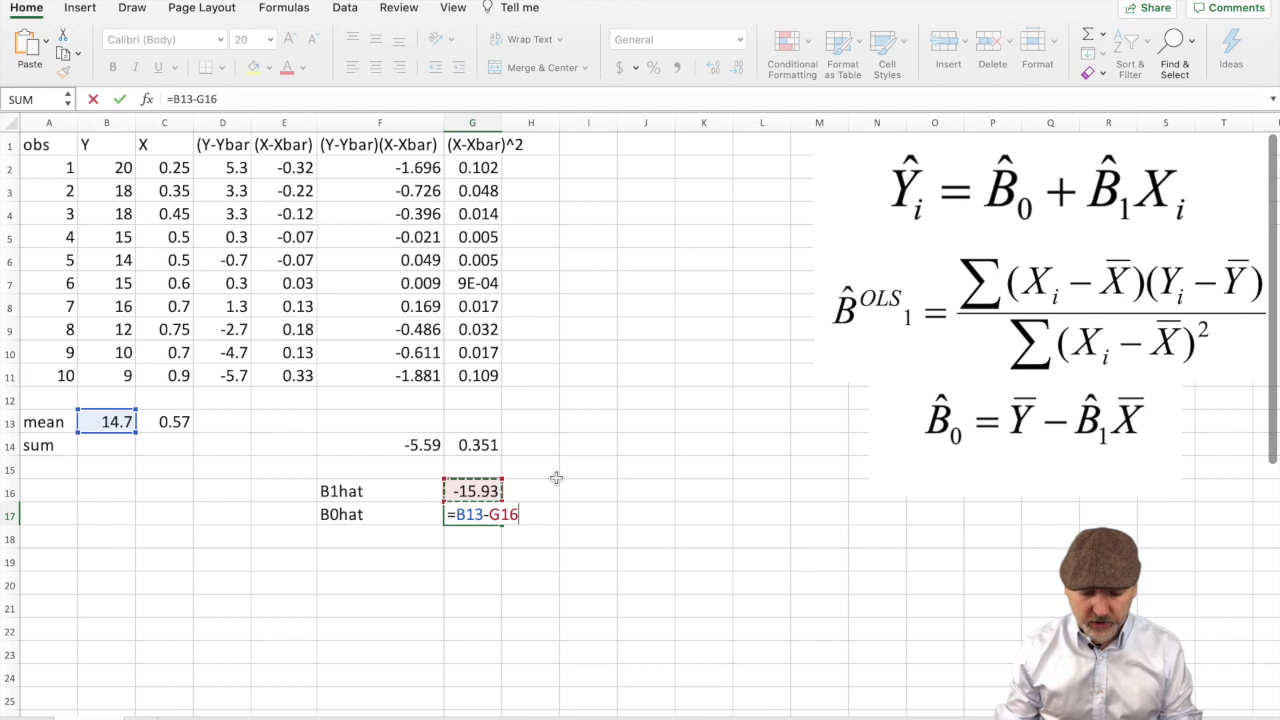
pyautogui.write('*')
pyautogui.click(171, 425)
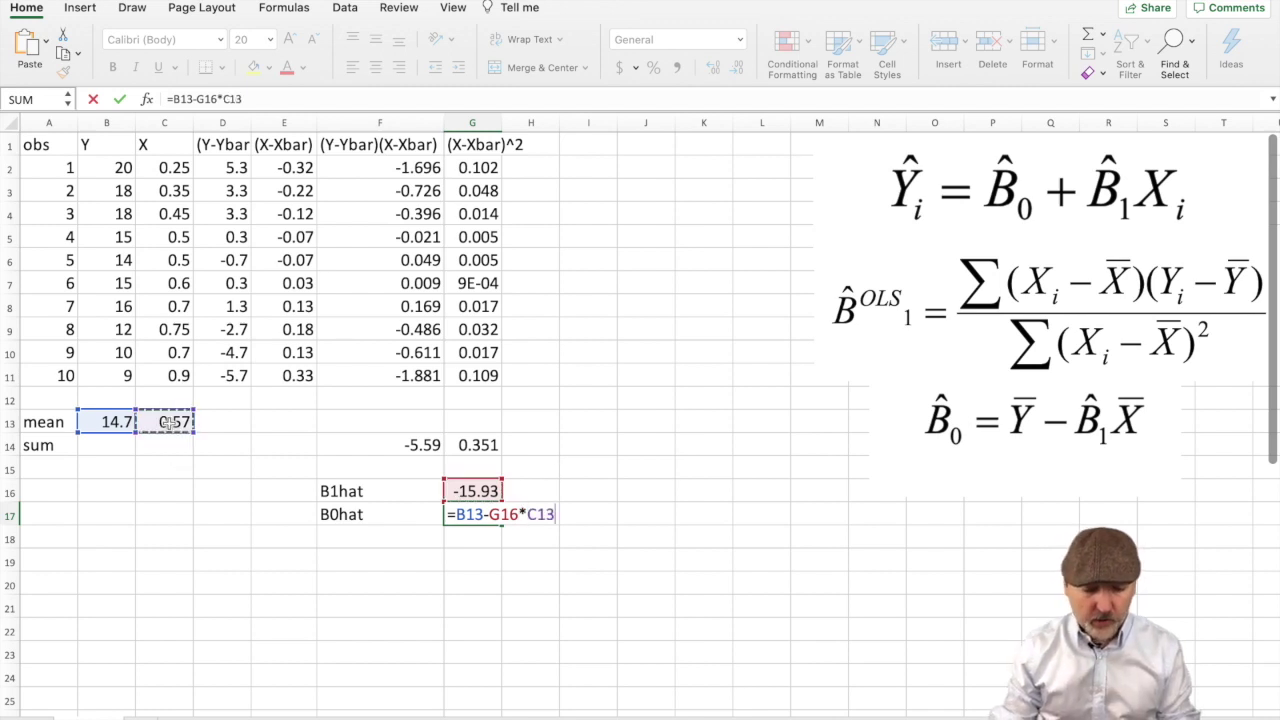
pyautogui.press('Return')
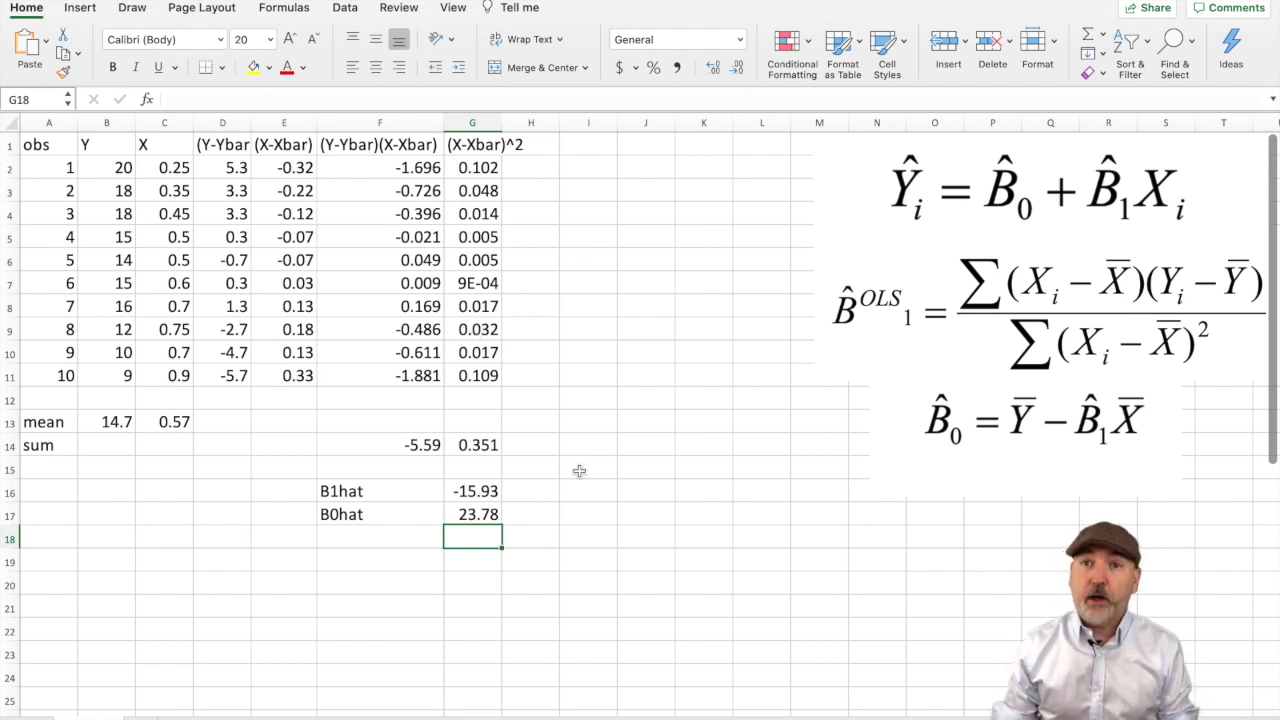
# Calculate the regression coefficients with the built-in function in I13, using =linest(B2:B11,C2:C11)
pyautogui.click(590, 421)
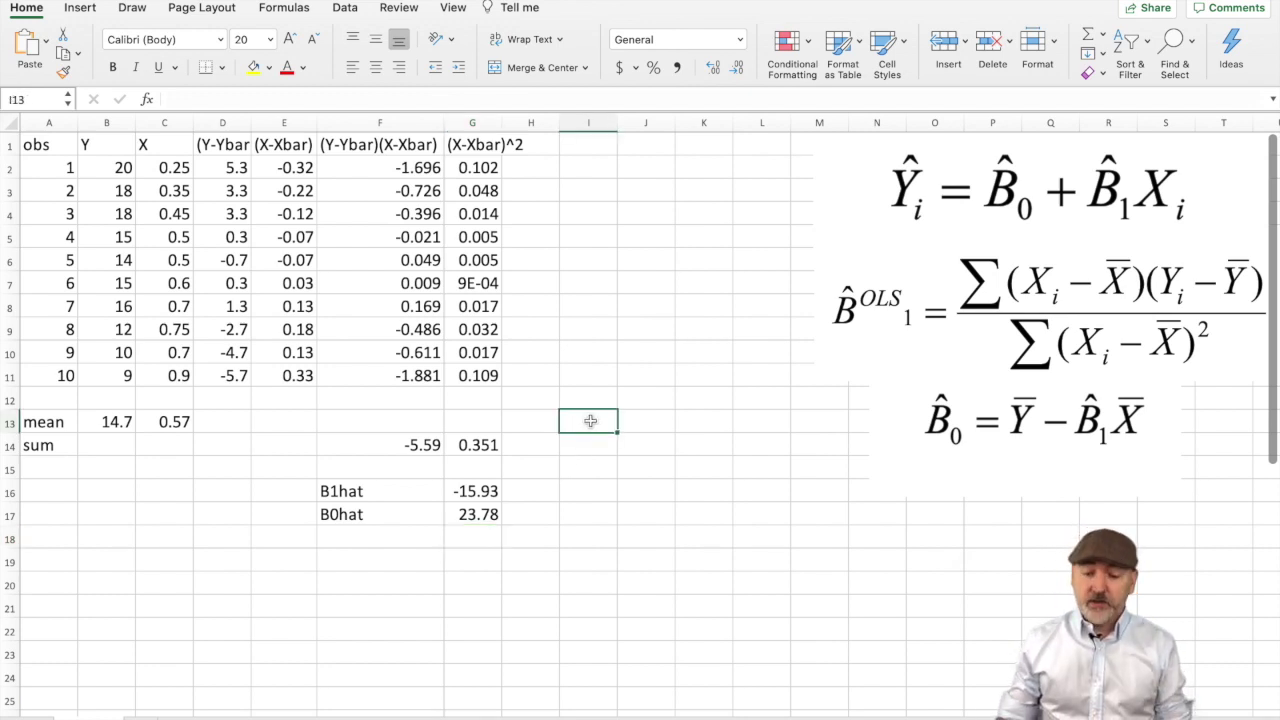
pyautogui.write('=lin')
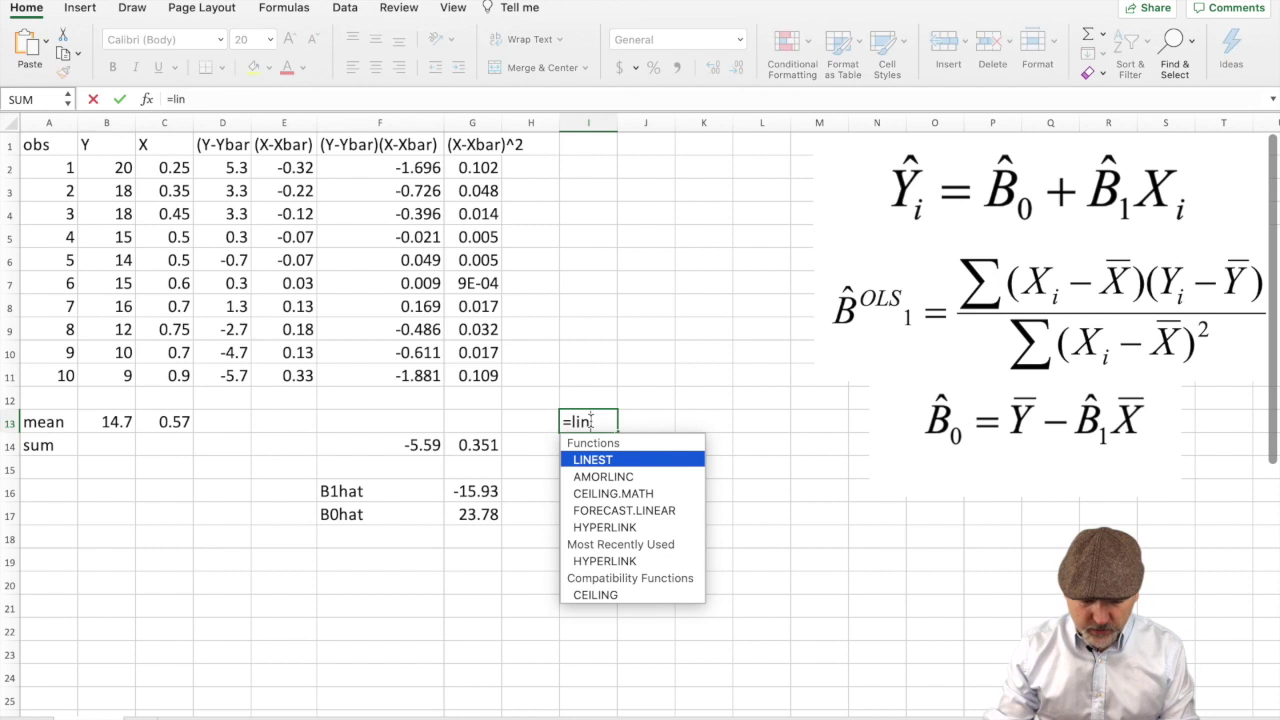
pyautogui.write('est')
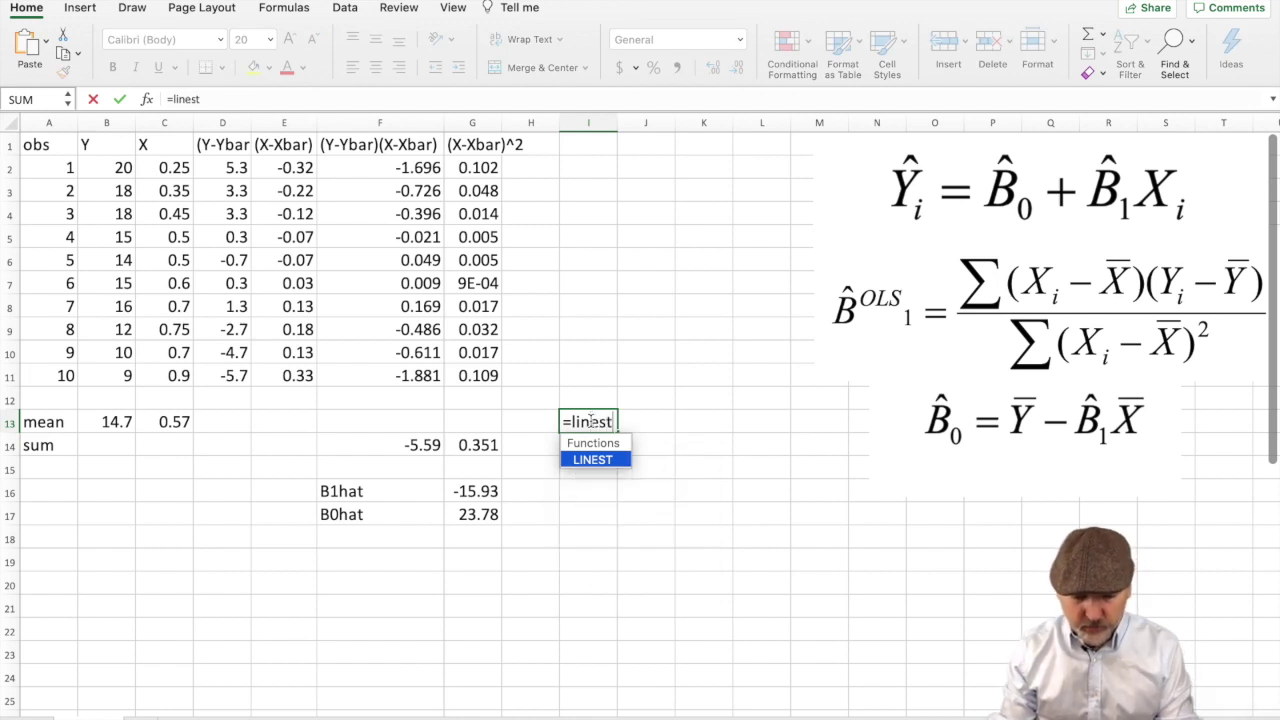
pyautogui.write('(')
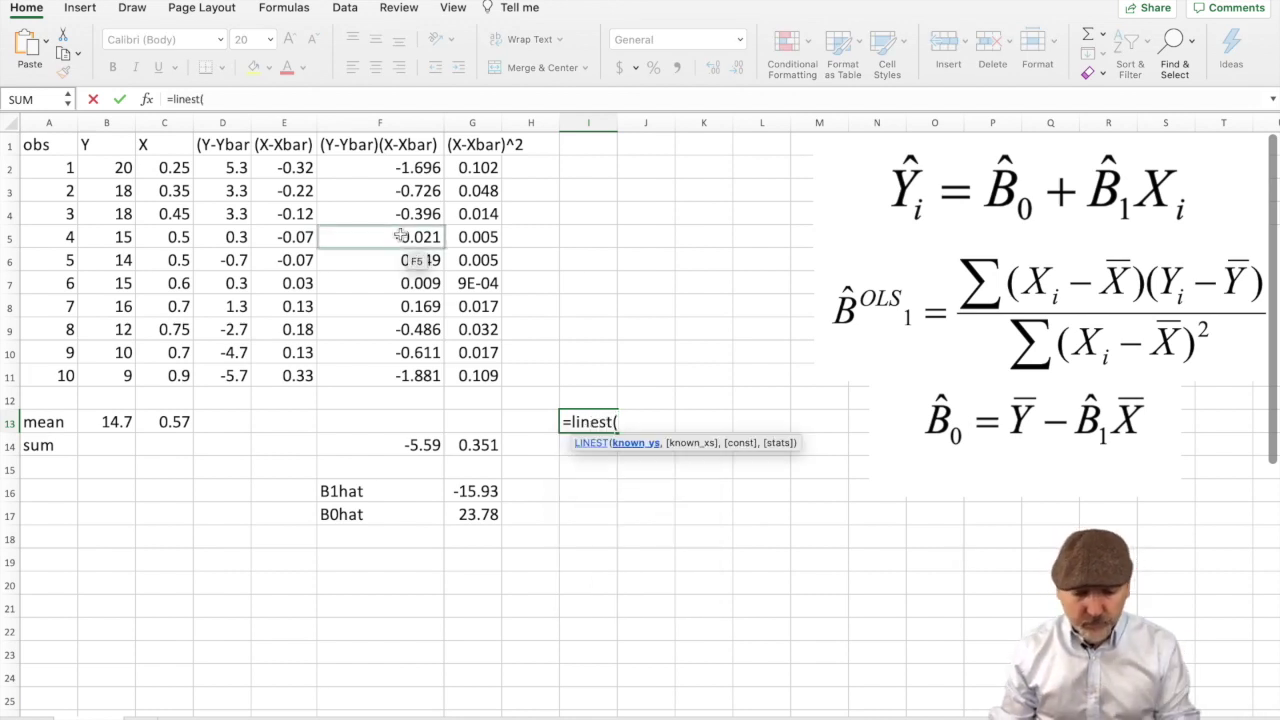
pyautogui.moveTo(114, 165); pyautogui.dragTo(113, 377)
pyautogui.write(',')
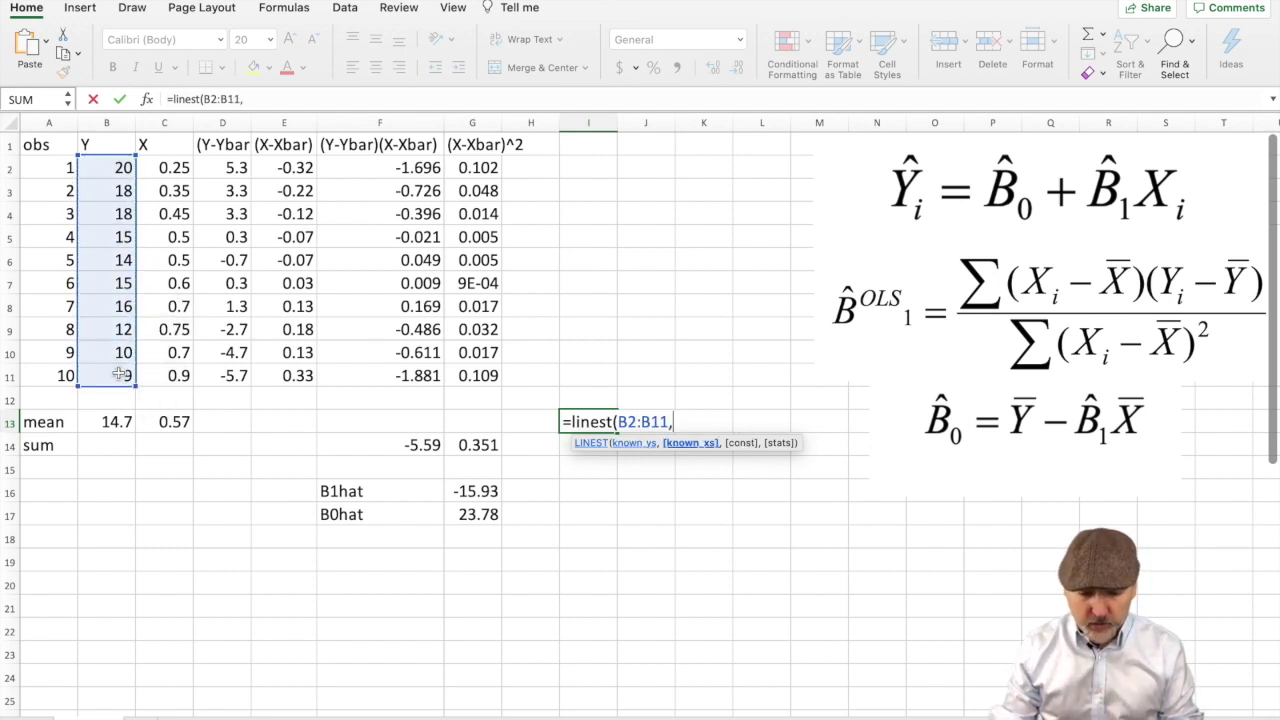
pyautogui.moveTo(173, 162); pyautogui.dragTo(176, 376)
pyautogui.write(')')
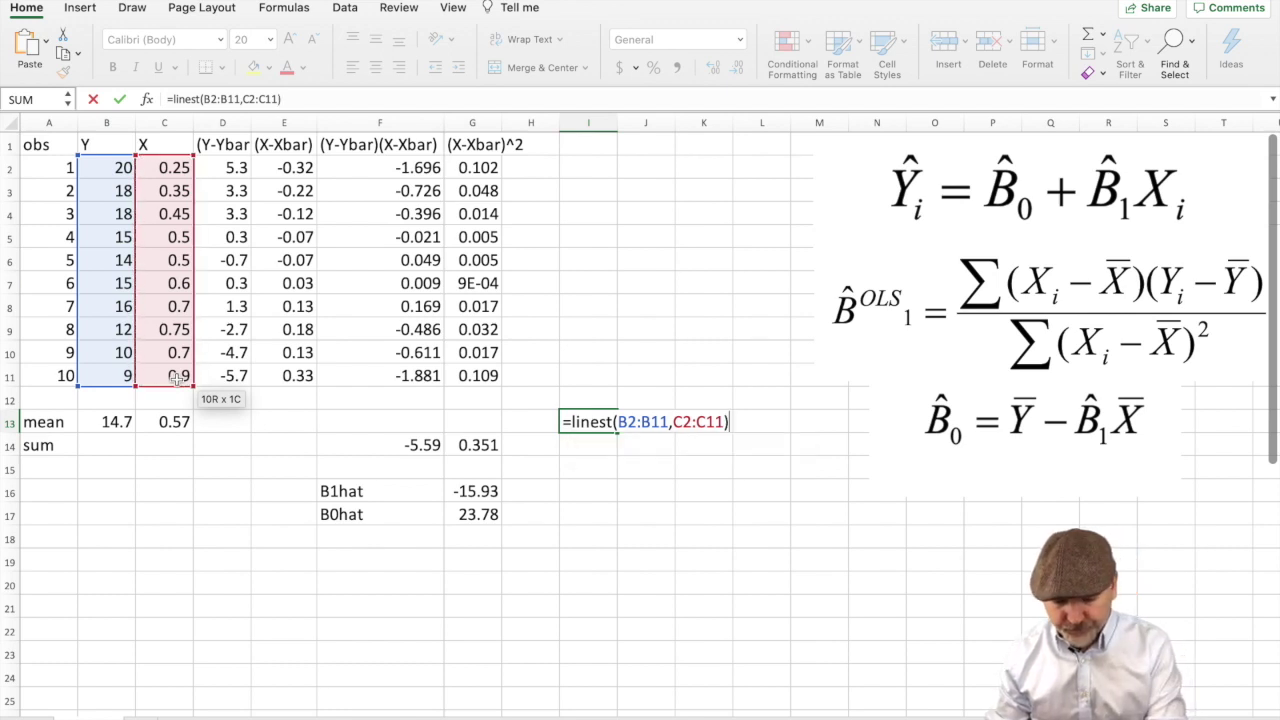
pyautogui.press('Return')
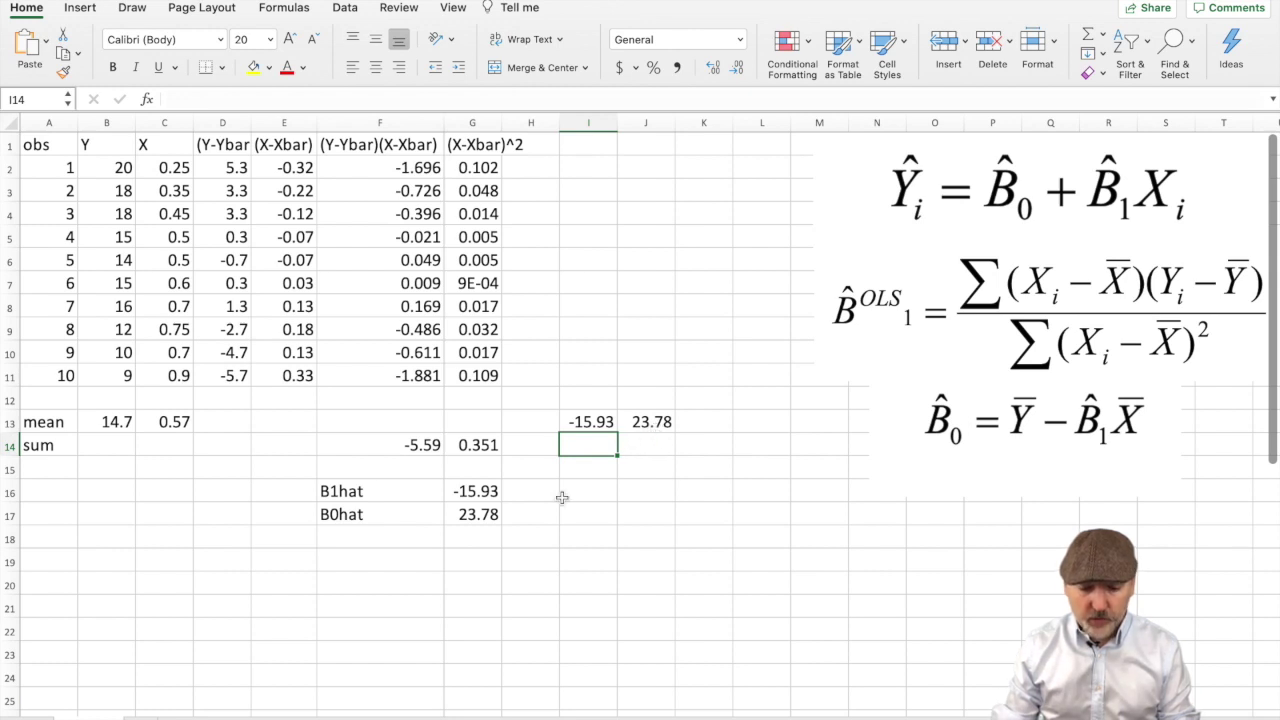
# Compare the B0hat and B1hat results in G17 and G16 with the LINEST output
pyautogui.click(478, 515)
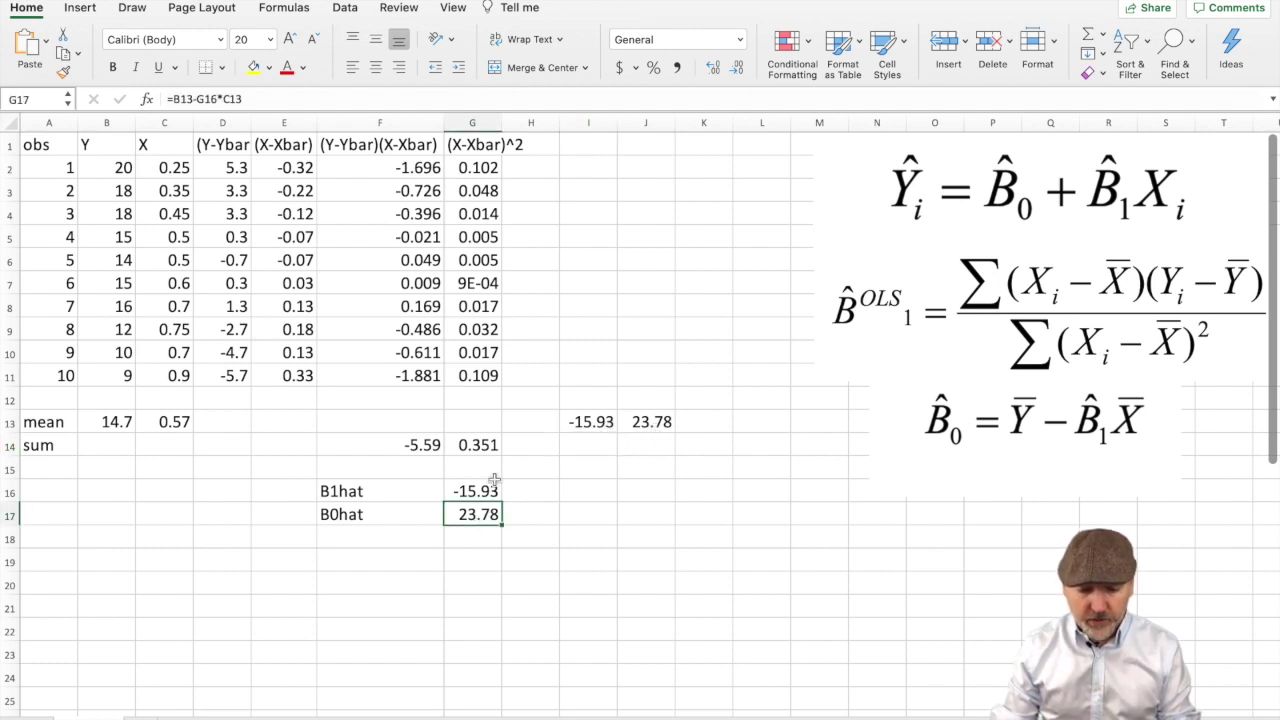
pyautogui.click(482, 488)
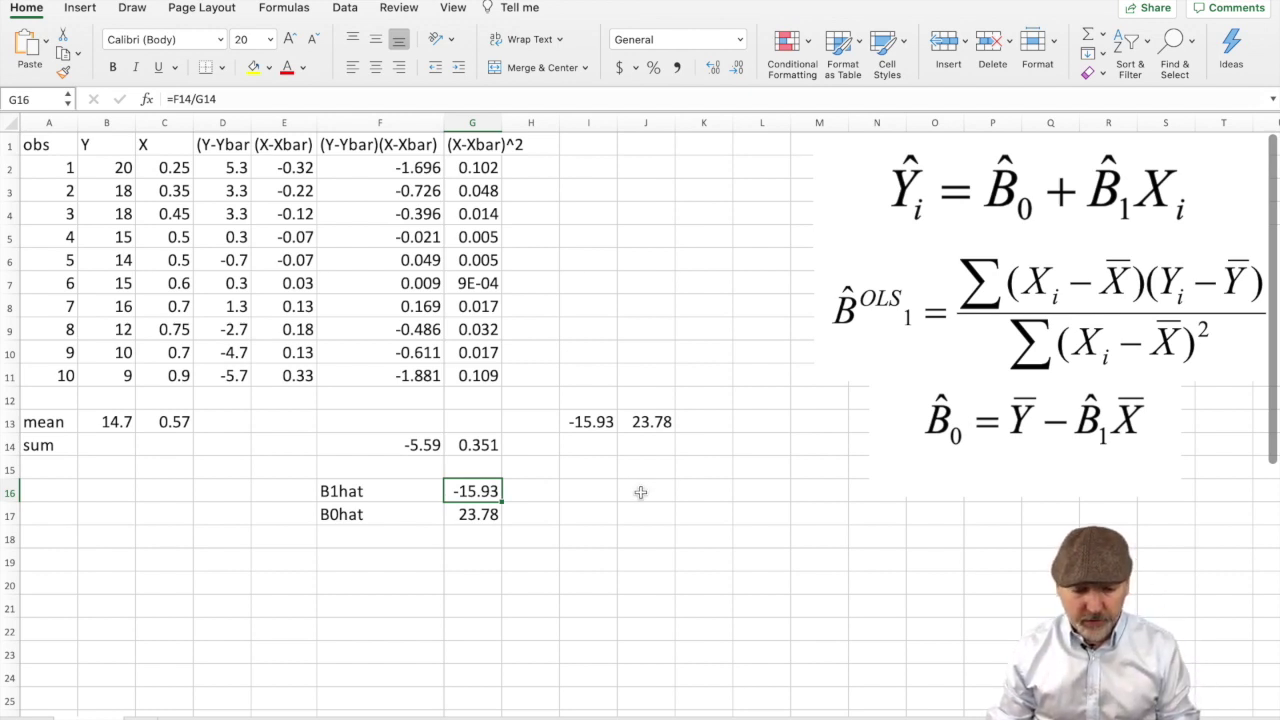
pyautogui.click(640, 492)
# Copy the Y and X data in B1:C11 and paste it into Stata's Data Editor, treating the first row as variable names
pyautogui.moveTo(88, 146); pyautogui.dragTo(155, 379)
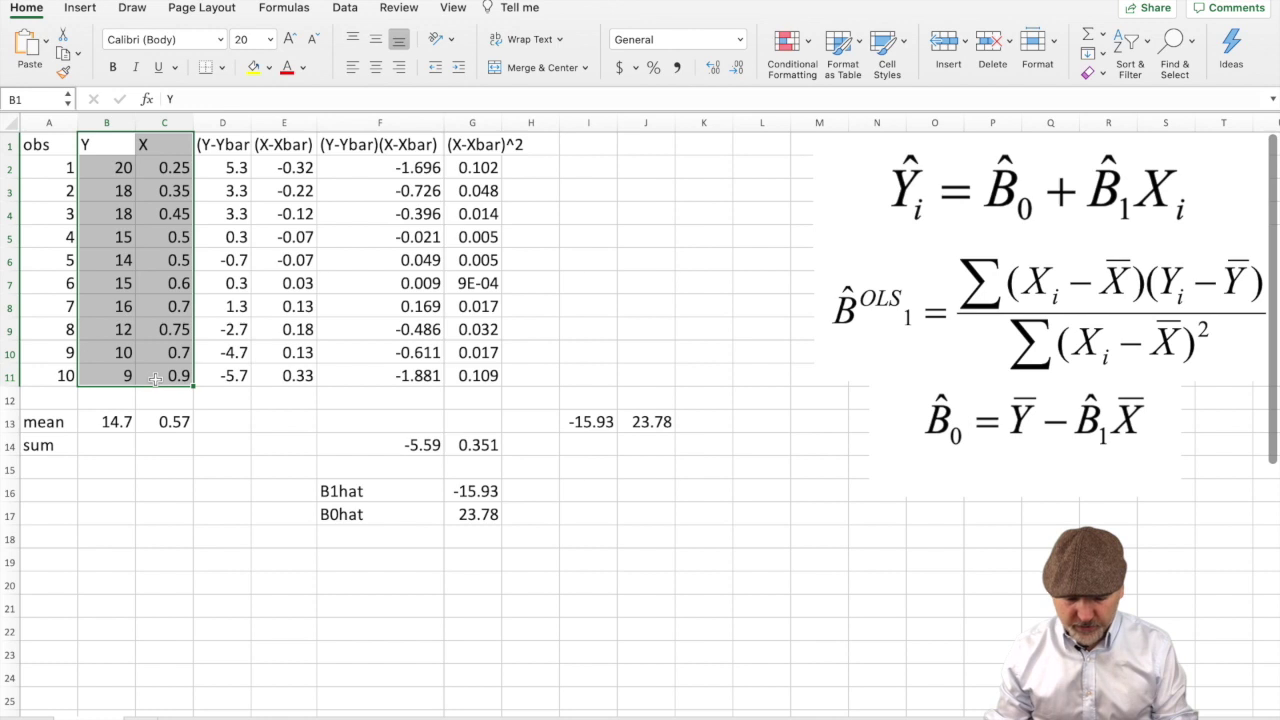
pyautogui.press('super+c')
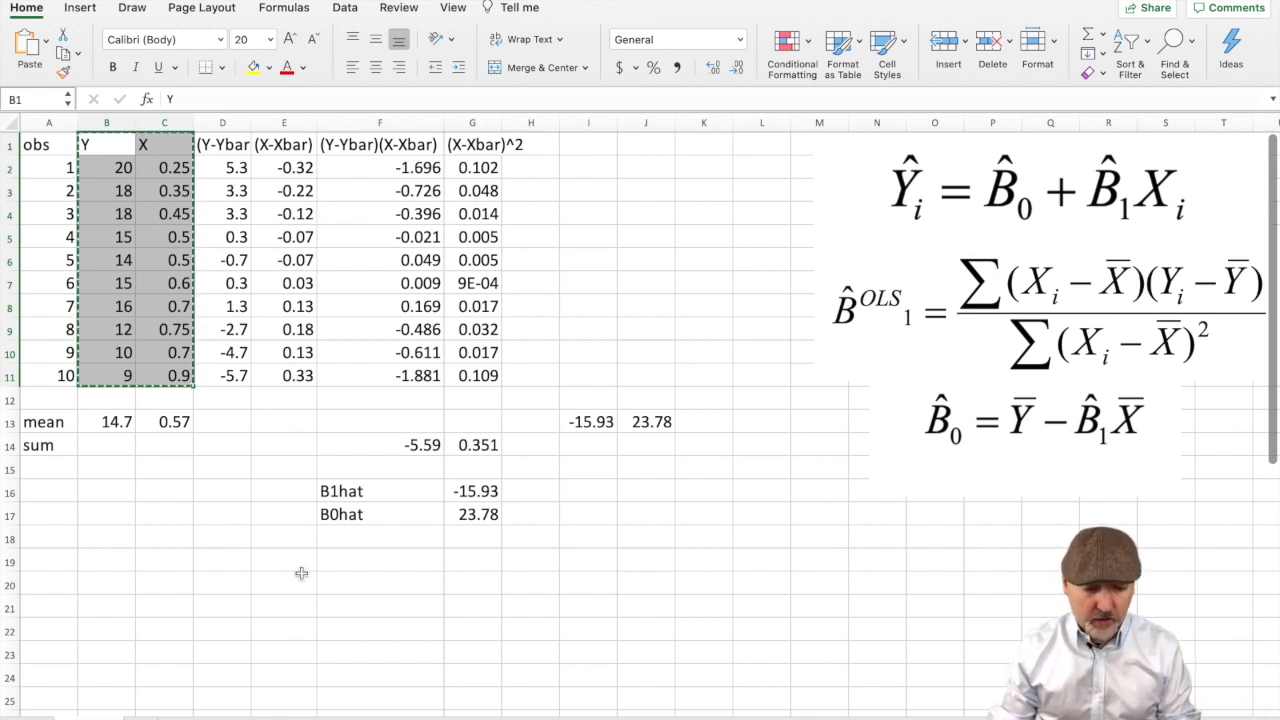
pyautogui.press('super+Tab')
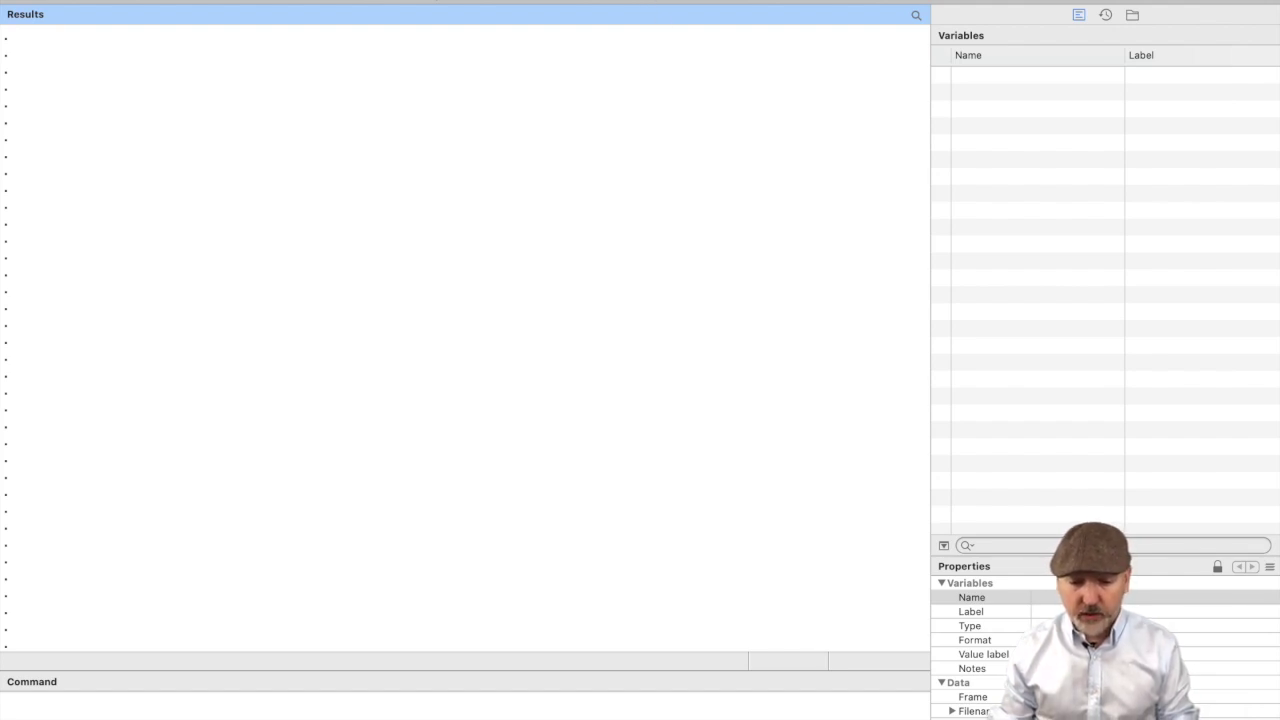
pyautogui.press('super+shift+d')
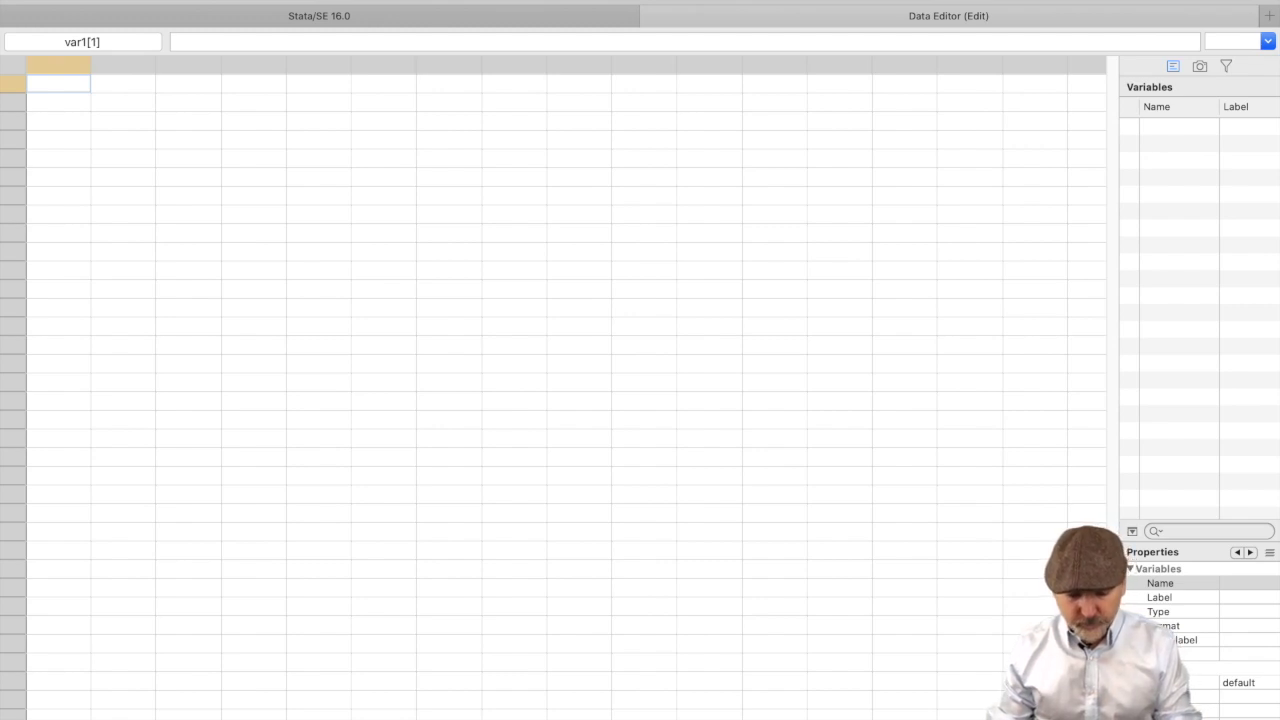
pyautogui.press('super+v')
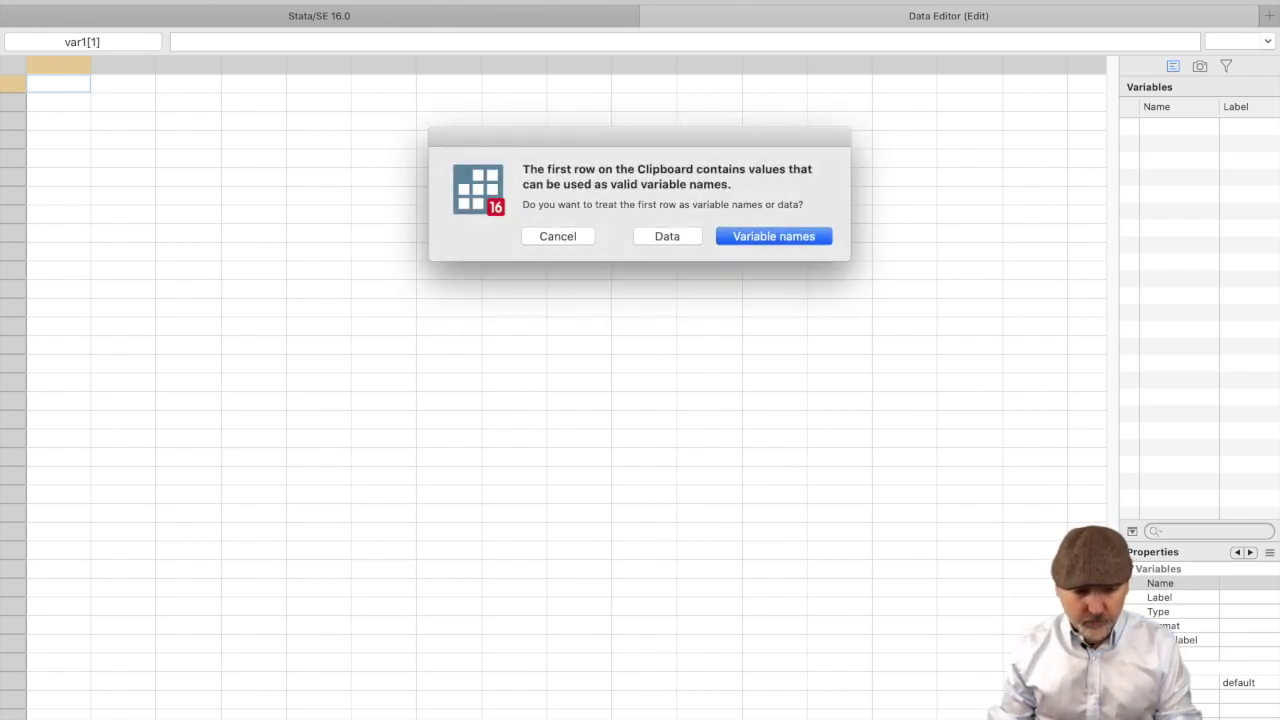
pyautogui.click(795, 236)
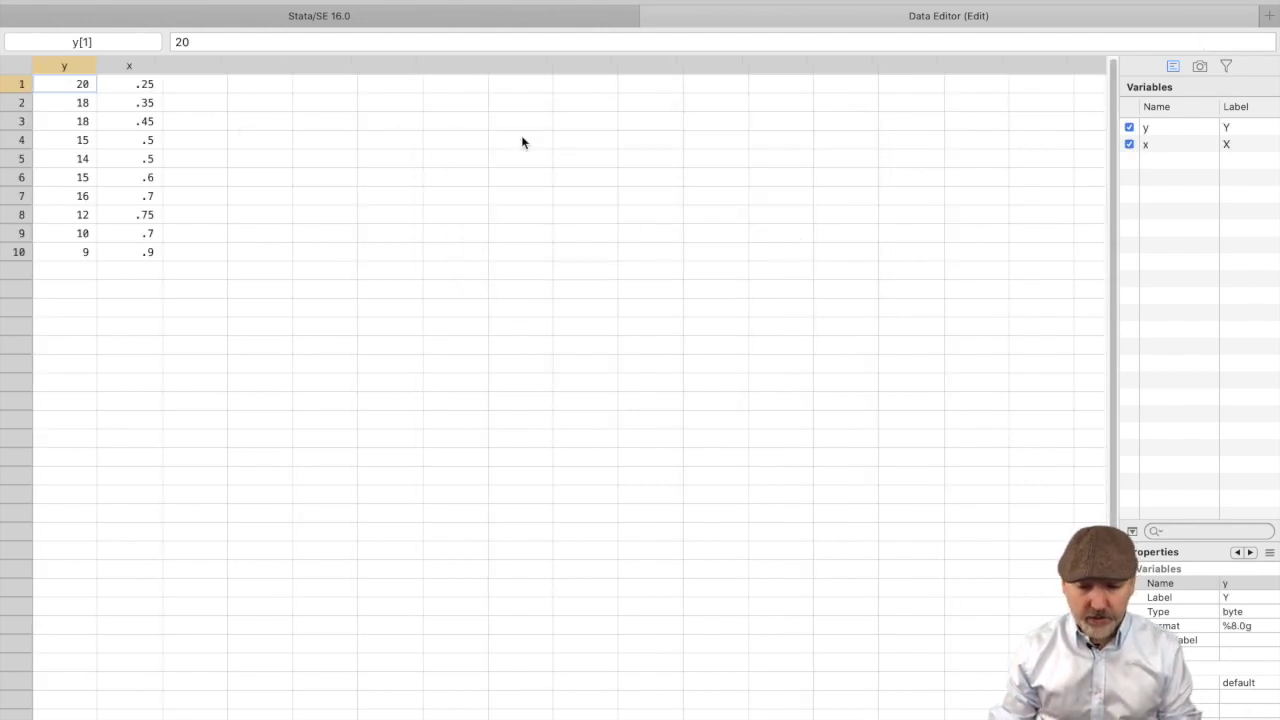
# Run the regression of y on x in Stata's main window with the command "reg y x"
pyautogui.click(451, 17)
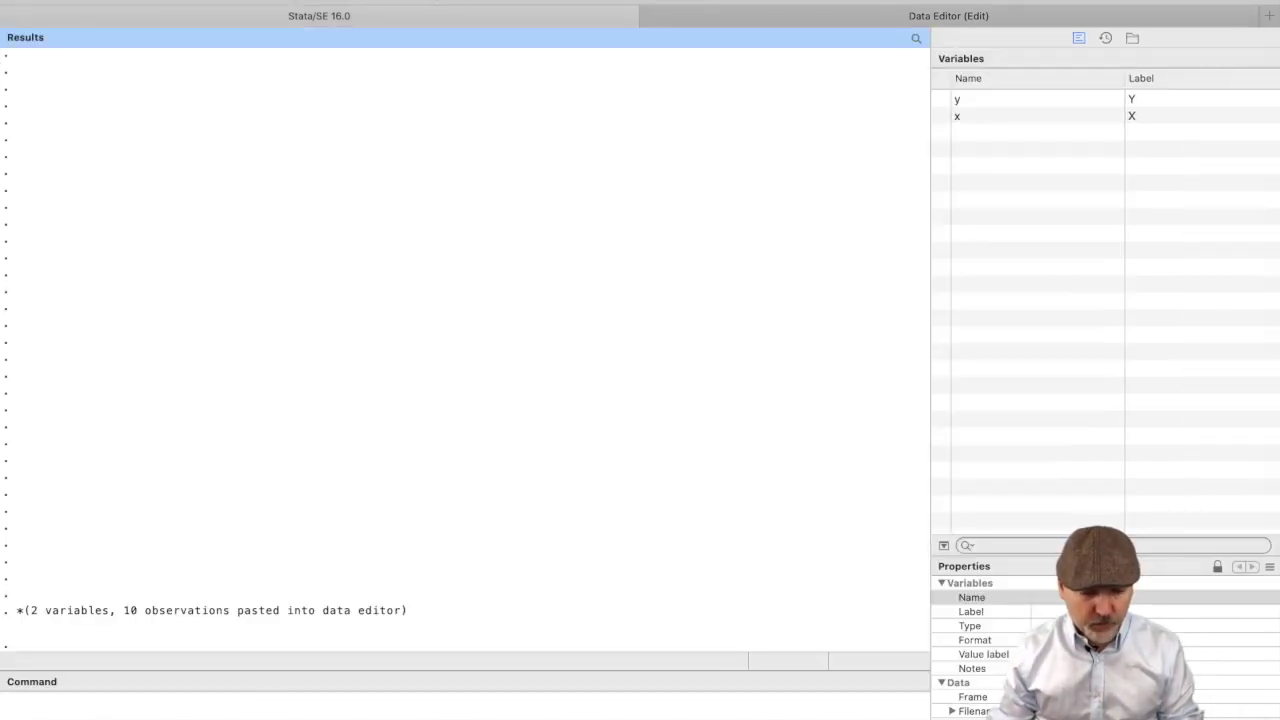
pyautogui.click(257, 703)
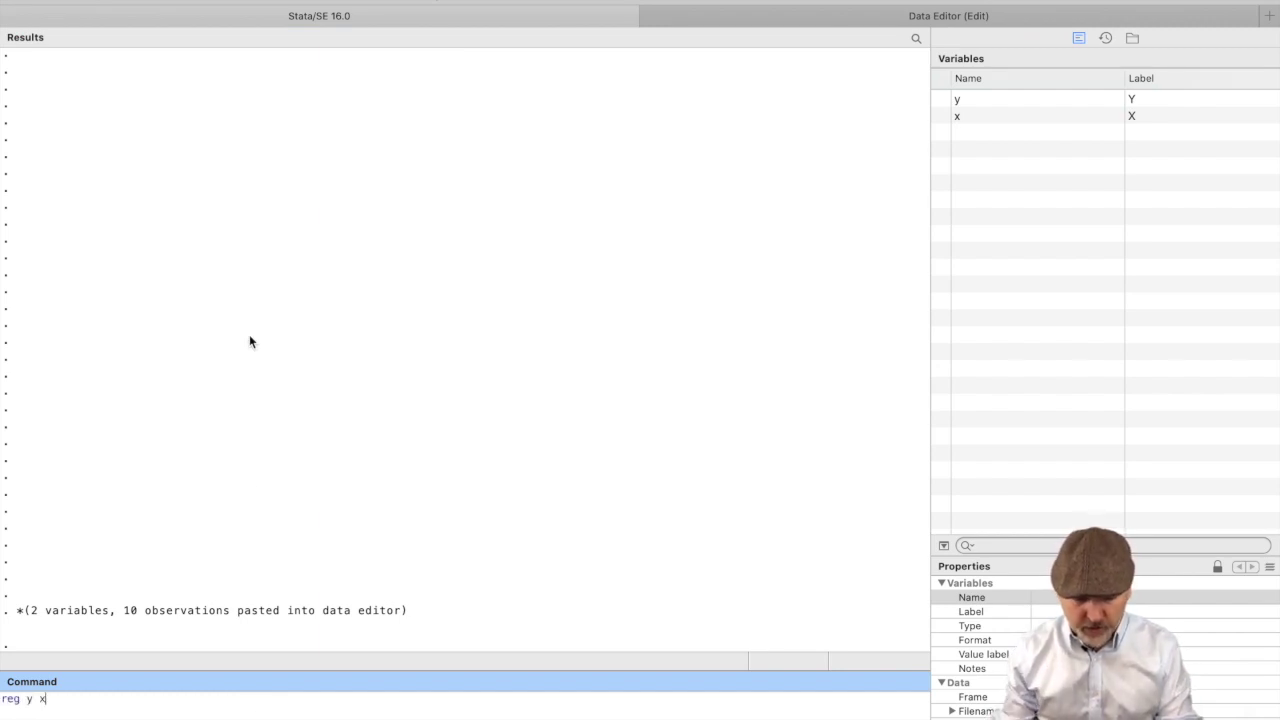
pyautogui.write('reg y x')
pyautogui.press('Return')
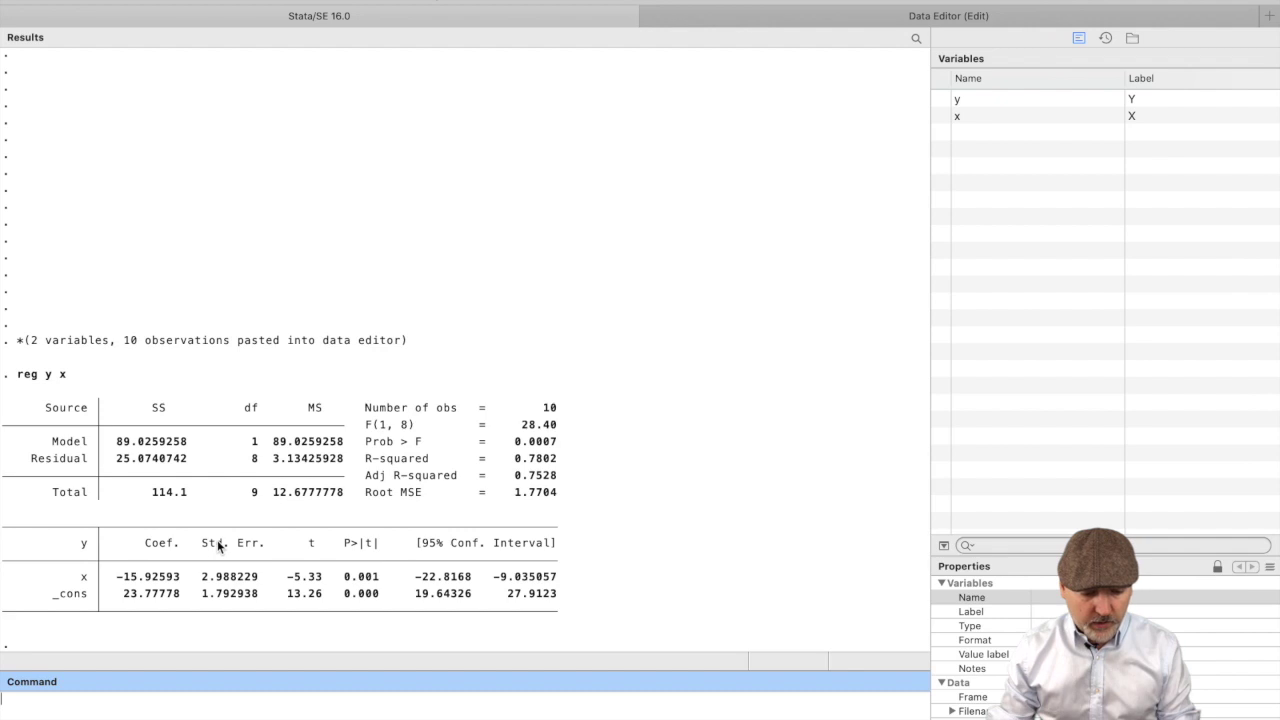
# Examine the x and _cons coefficients in the regression output, and return to Excel to review the calculation table A1:G11
pyautogui.moveTo(113, 577); pyautogui.dragTo(180, 597)
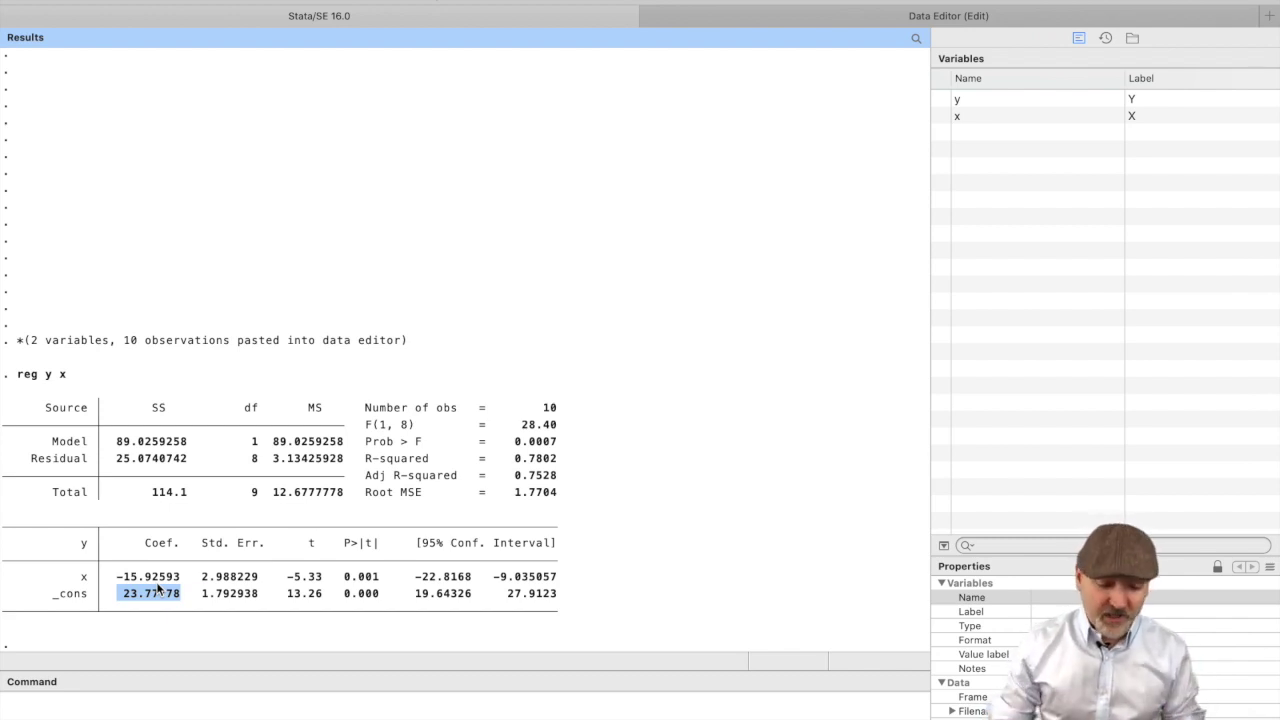
pyautogui.hotkey('ctrl', 'Left')
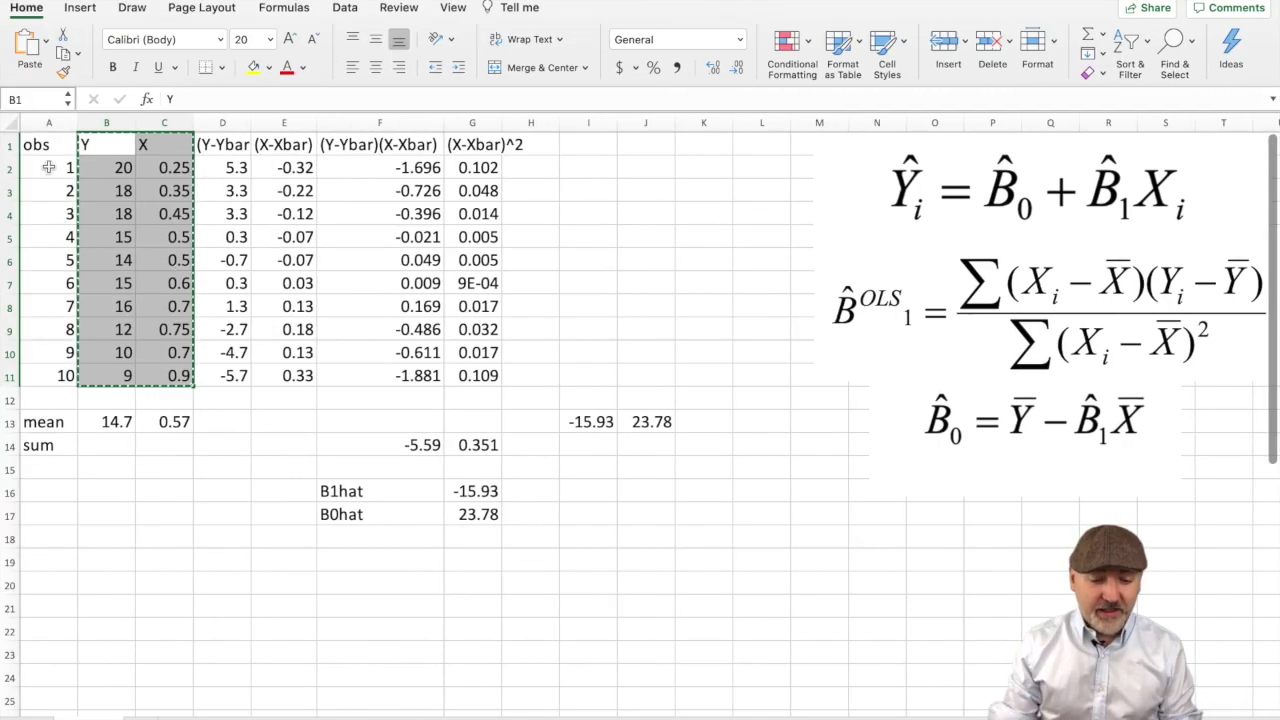
pyautogui.moveTo(36, 145); pyautogui.dragTo(478, 378)
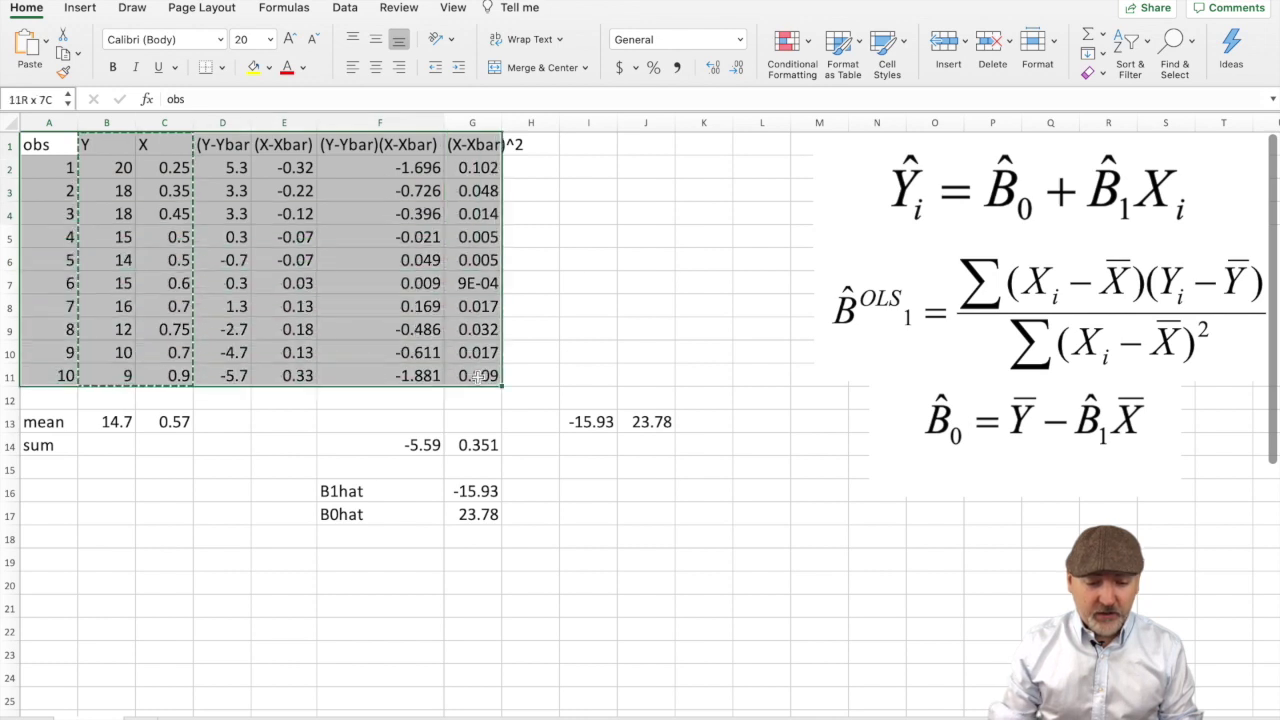